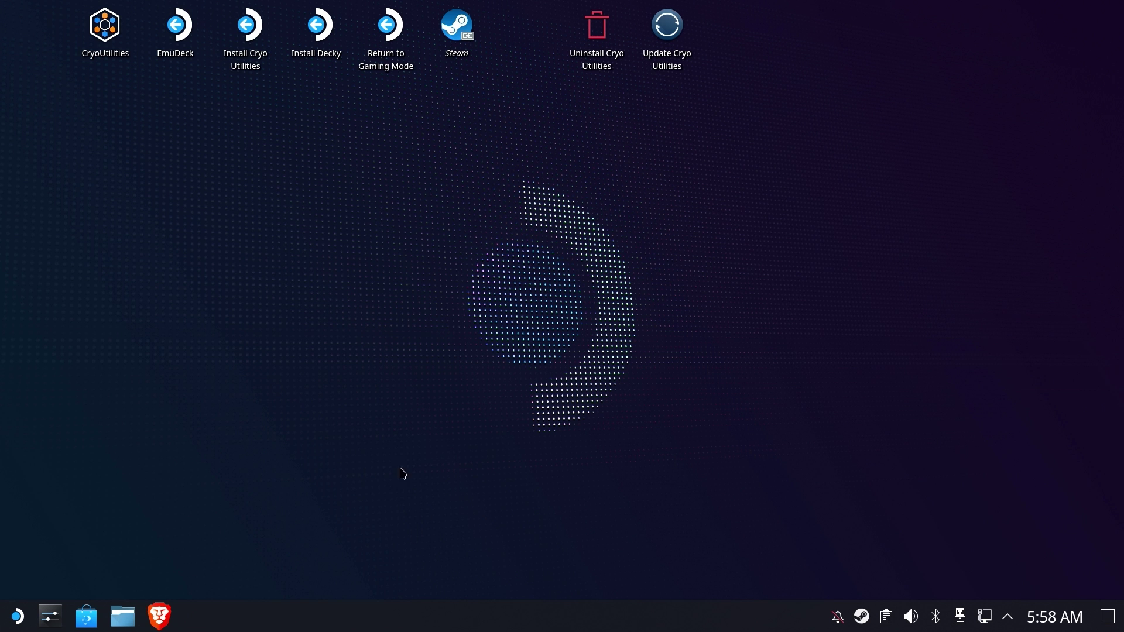
Step: Launch ProtonUp-Qt from the installed utility applications
click(18, 616)
click(62, 431)
scroll(232, 419, down, 2)
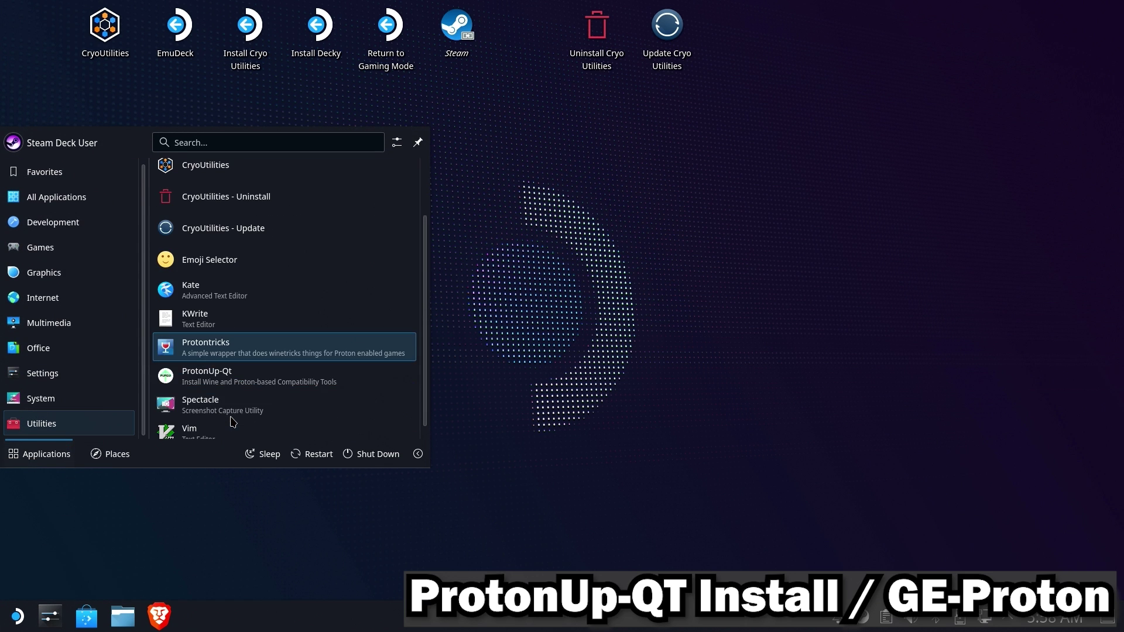
click(221, 384)
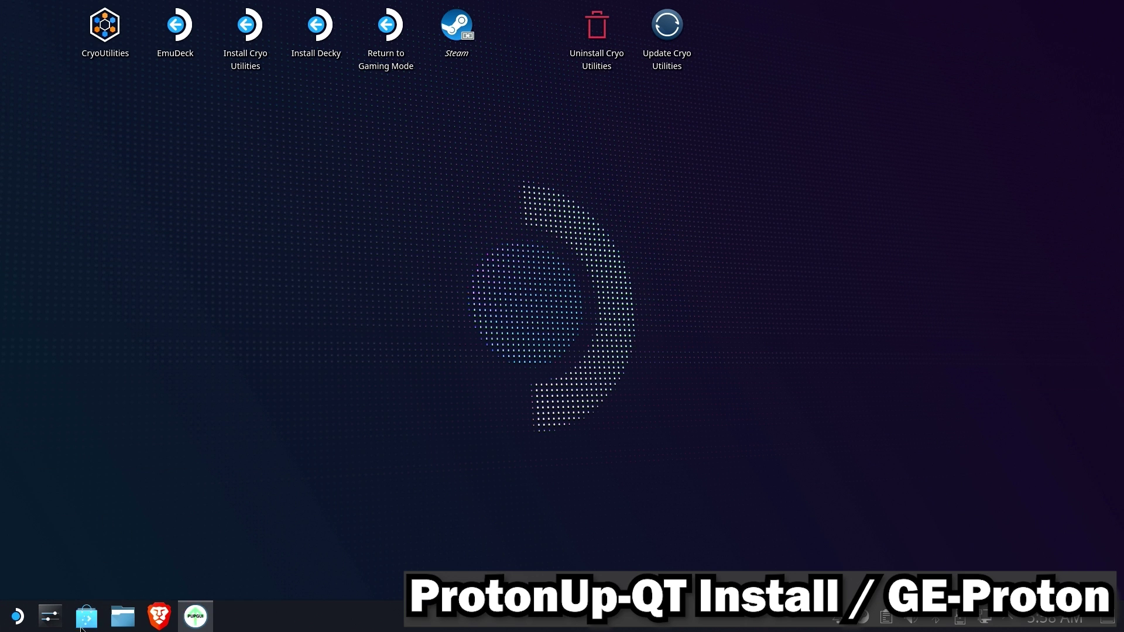
Step: Search the Discover software center for "proton" to look up ProtonUp-Qt, and close Discover
click(86, 617)
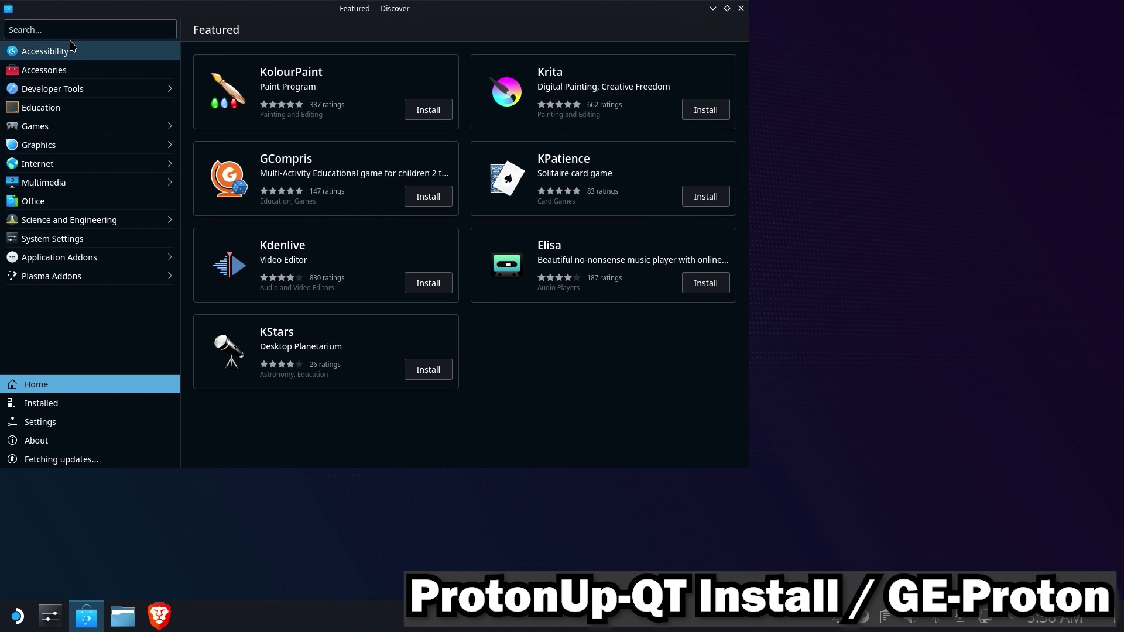
text(proton)
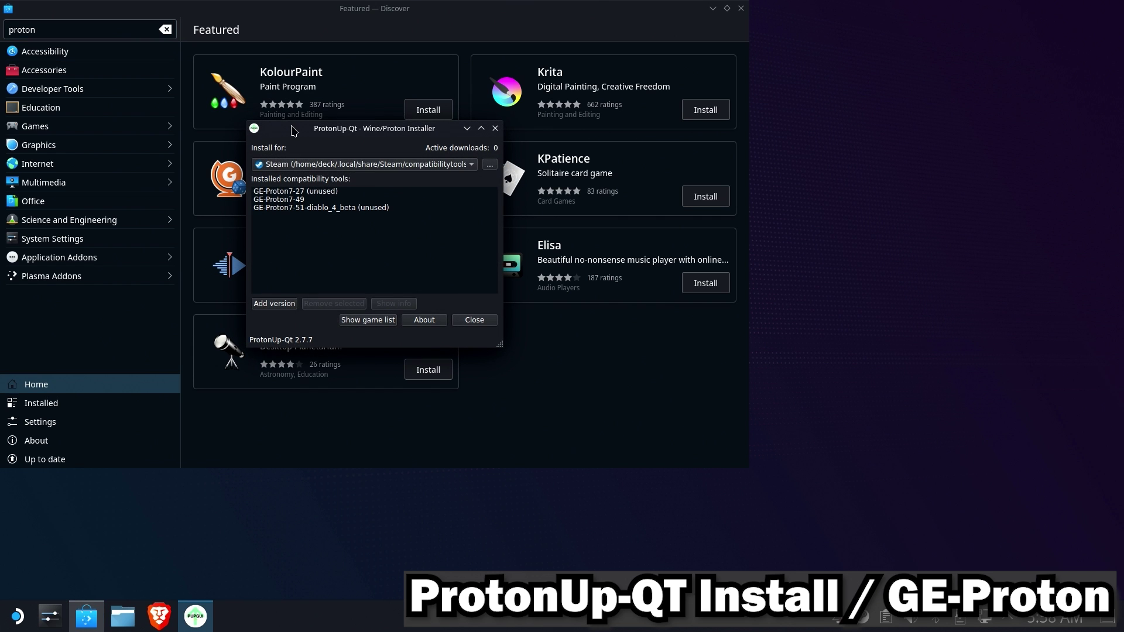
drag(294, 130, 837, 82)
click(92, 26)
key(Return)
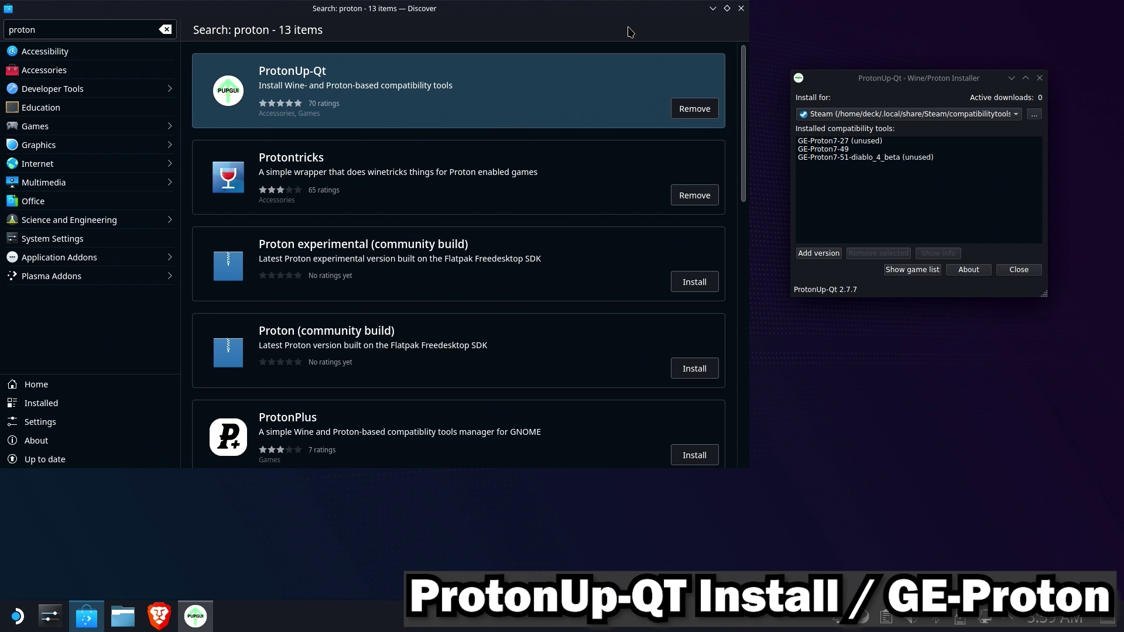
click(741, 8)
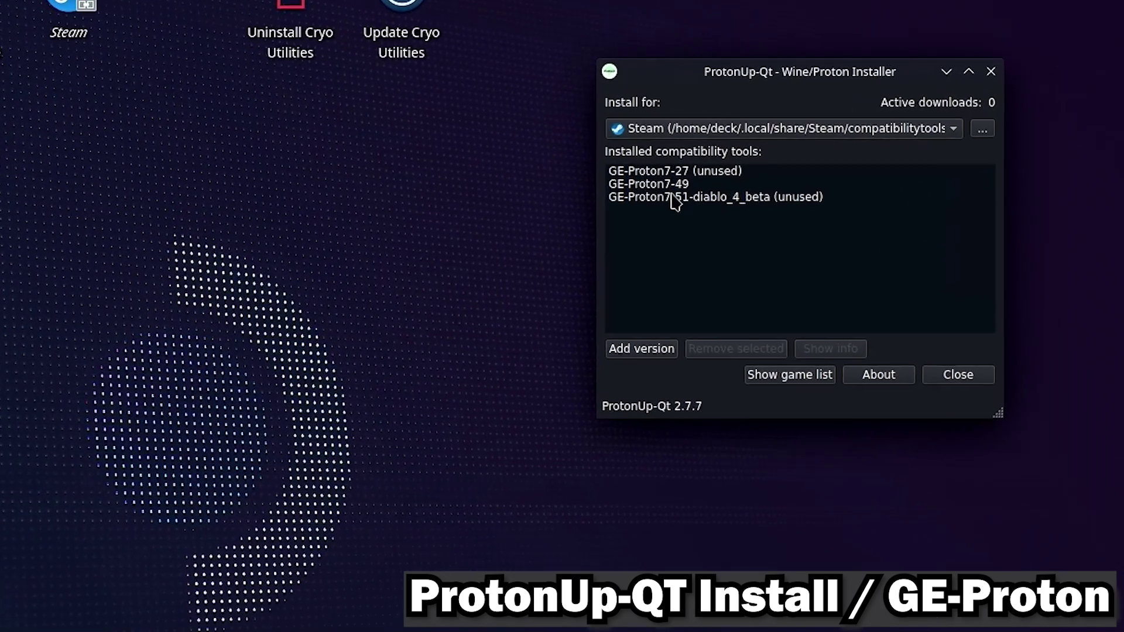
Step: Check the GE-Proton7-51-diablo_4_beta install options in ProtonUp-Qt, and exit without installing
click(671, 199)
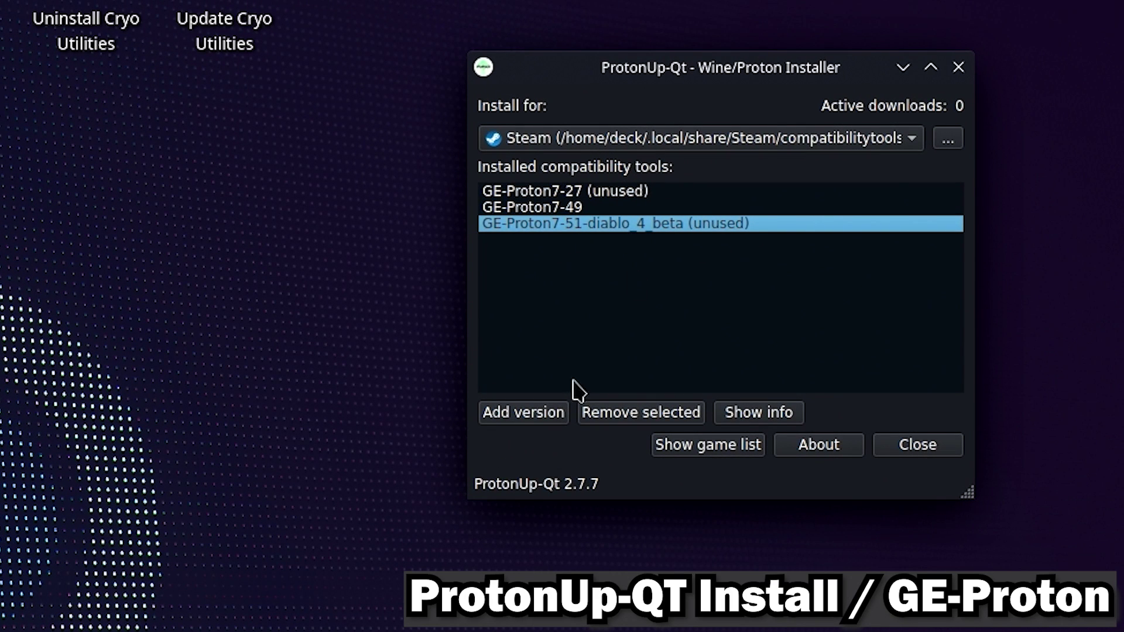
click(536, 424)
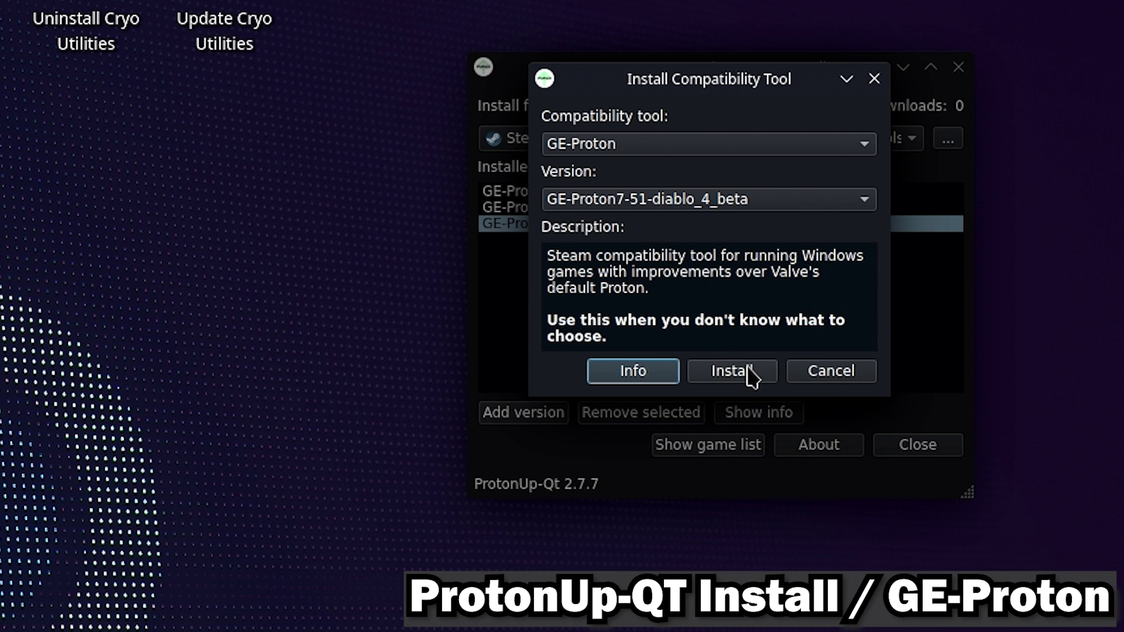
click(842, 374)
click(918, 445)
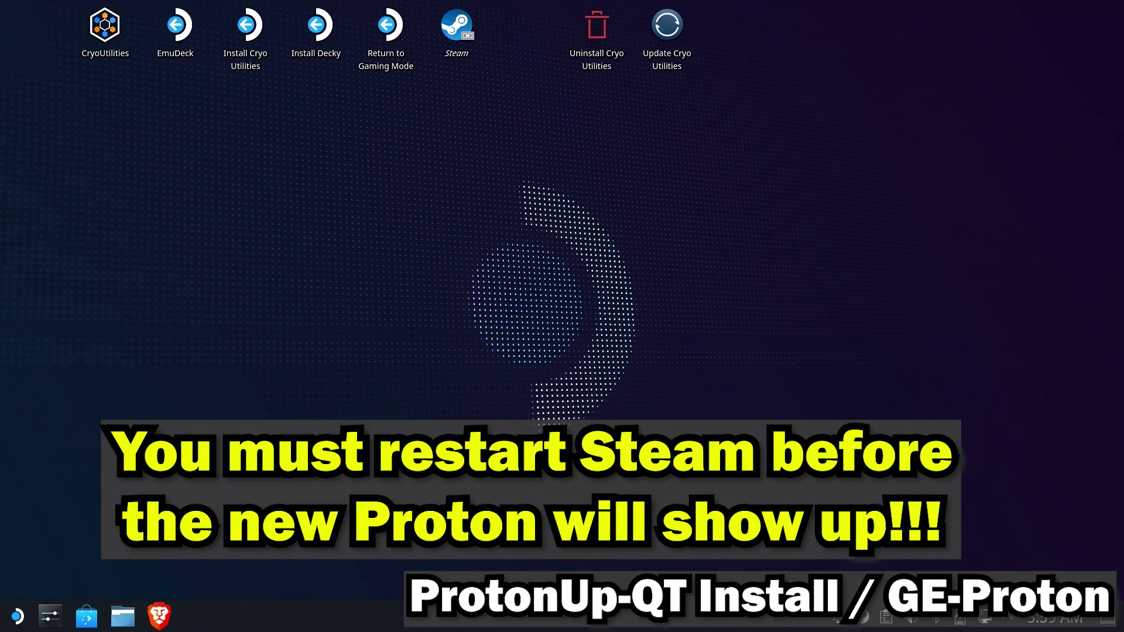
Step: Switch to Brave, set it as the default browser, and go to battle.net
click(155, 613)
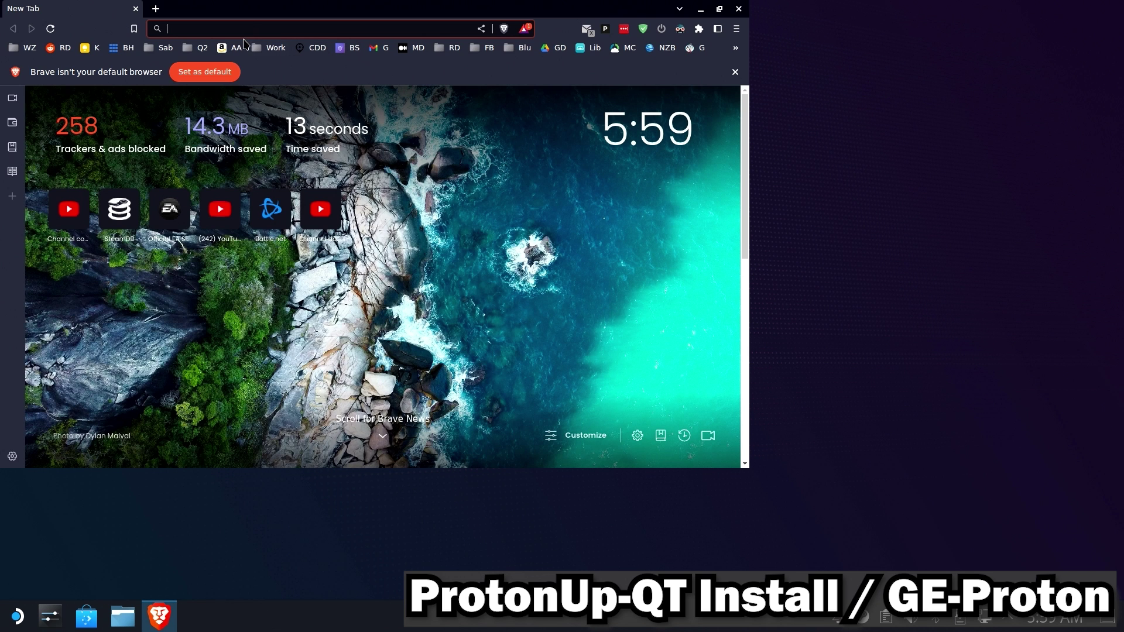
click(204, 71)
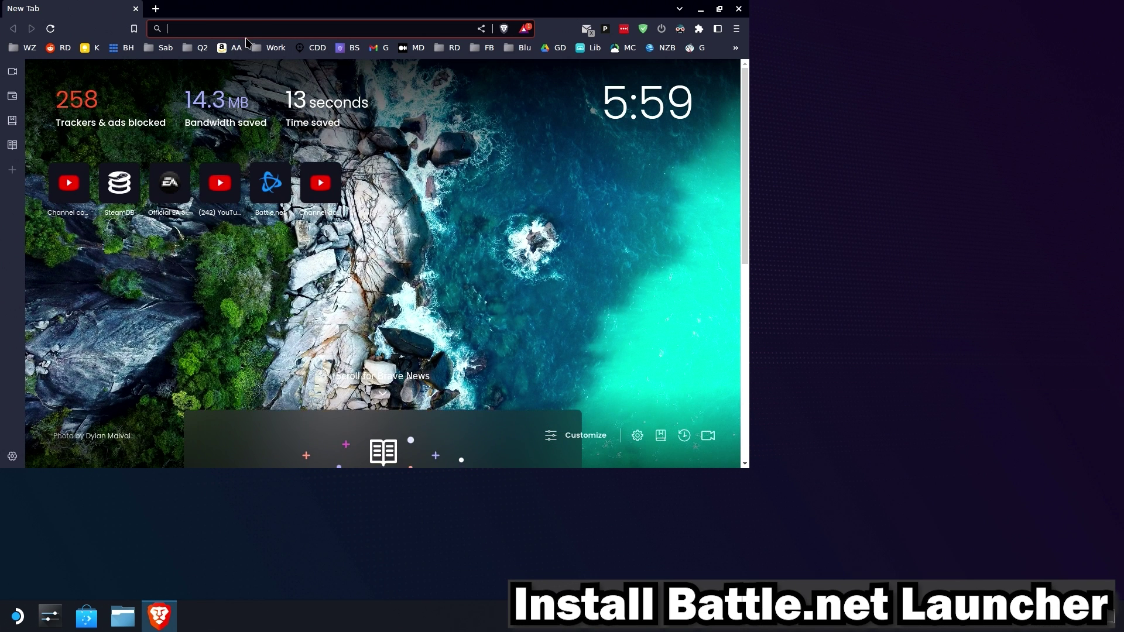
text(battle.net)
key(Return)
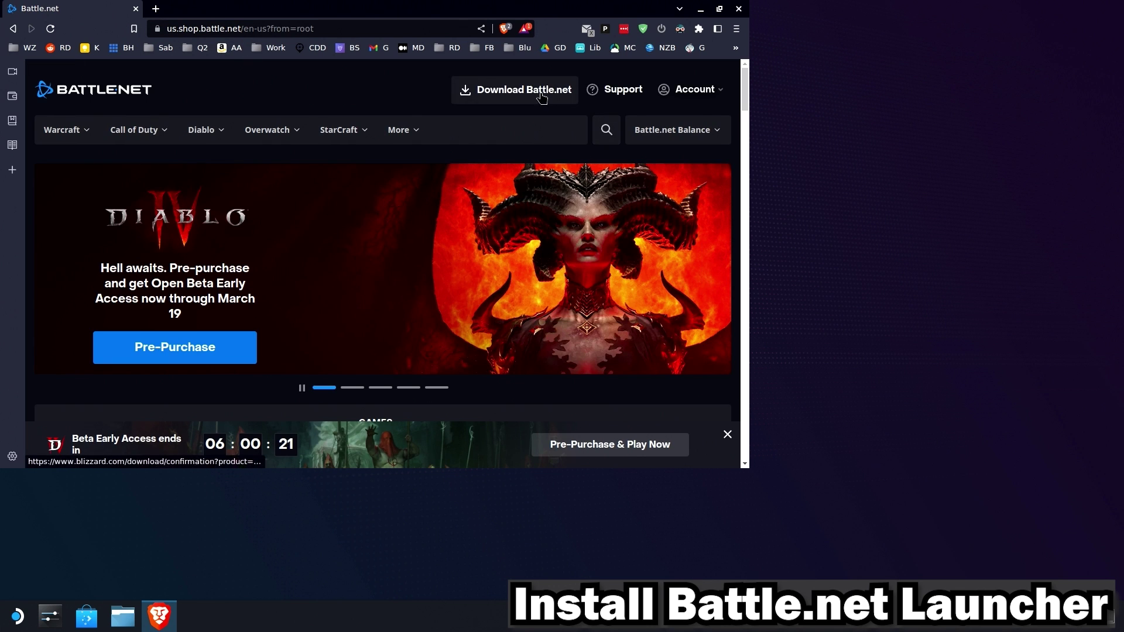
Step: Try to download the Battle.net desktop app installer, and close the browser
click(543, 98)
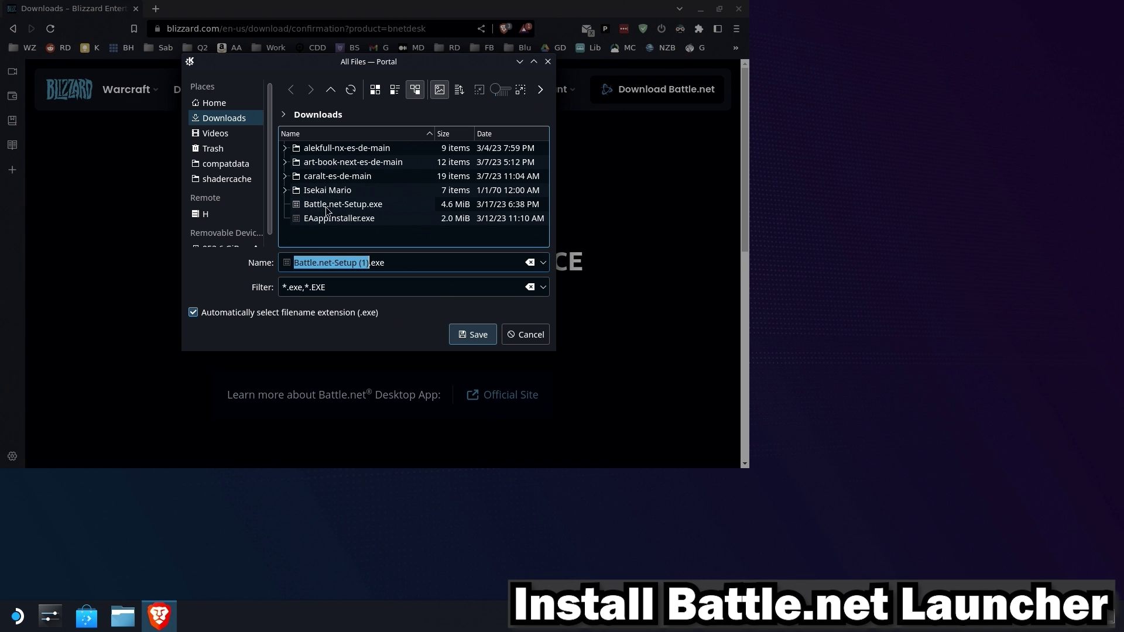
click(533, 338)
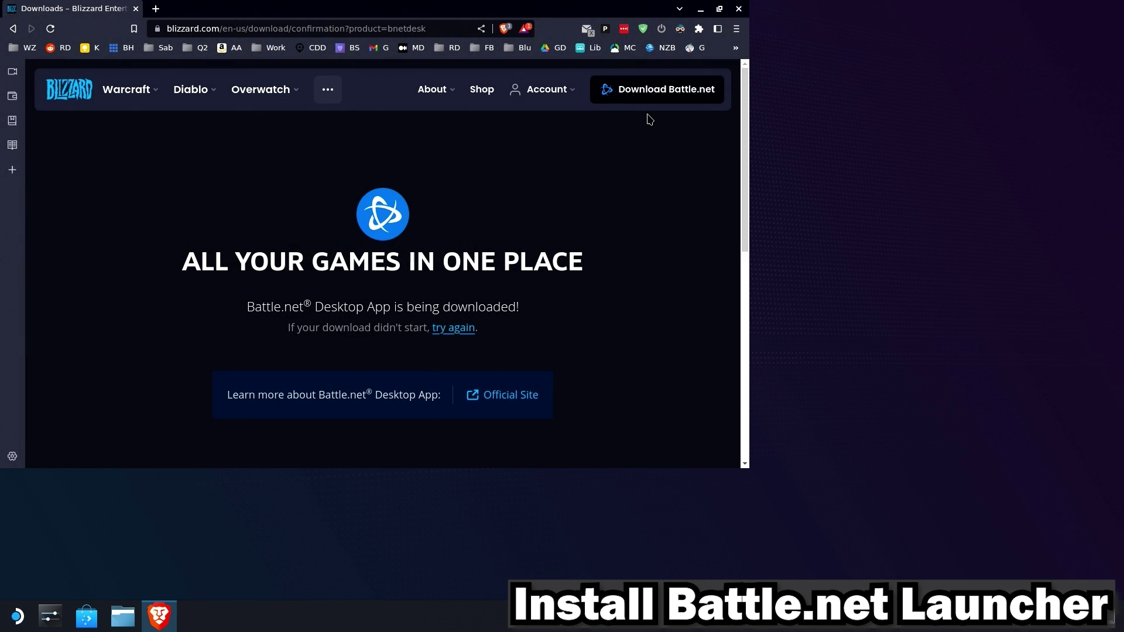
click(739, 8)
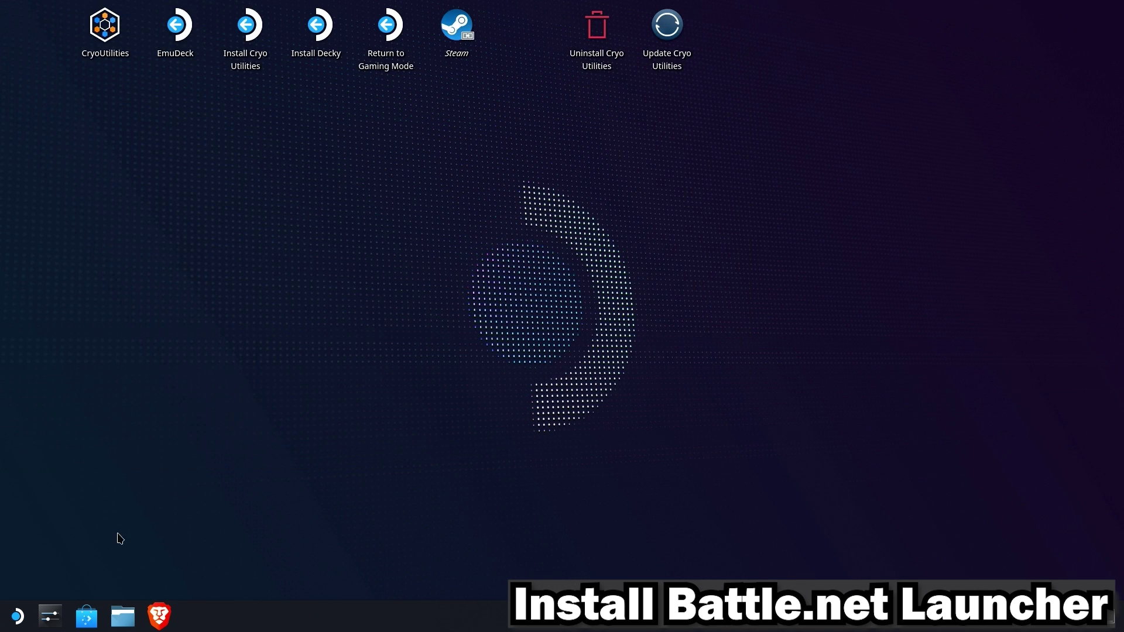
Step: Switch to the Steam library and start adding a non-Steam game, browsing with the file type set to All Files
right_click(864, 628)
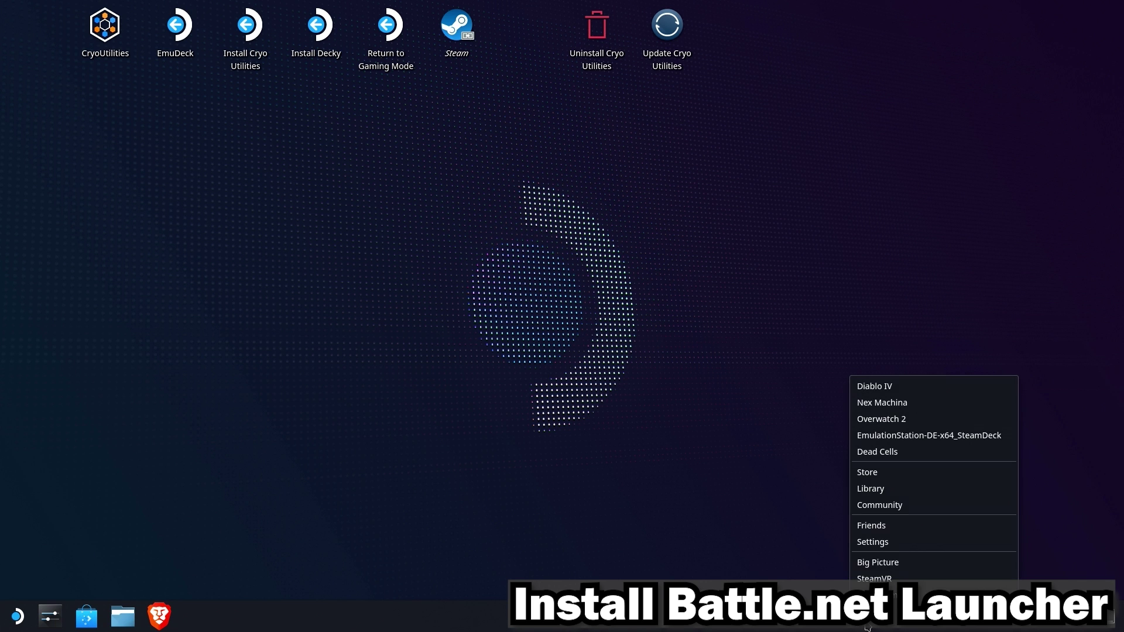
click(857, 488)
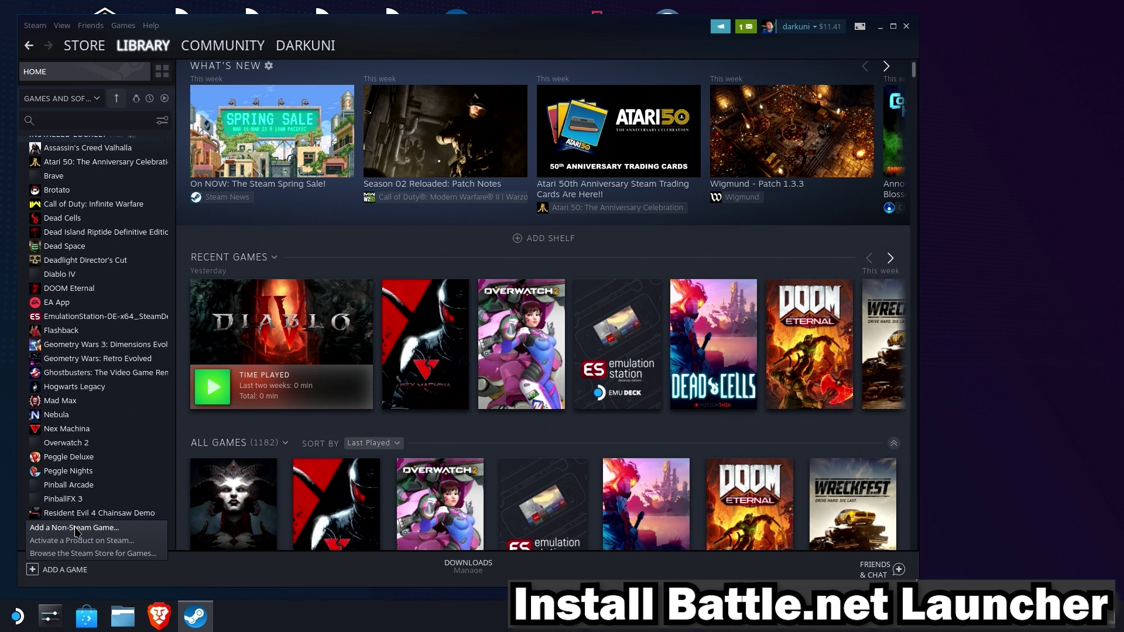
click(74, 528)
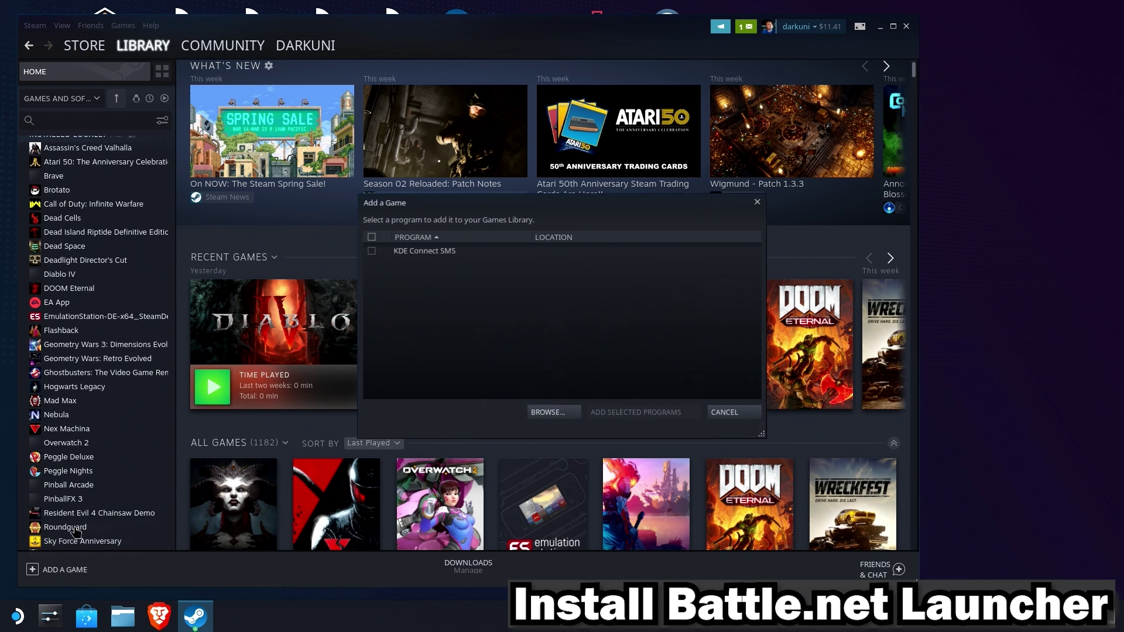
click(545, 412)
click(486, 408)
click(484, 427)
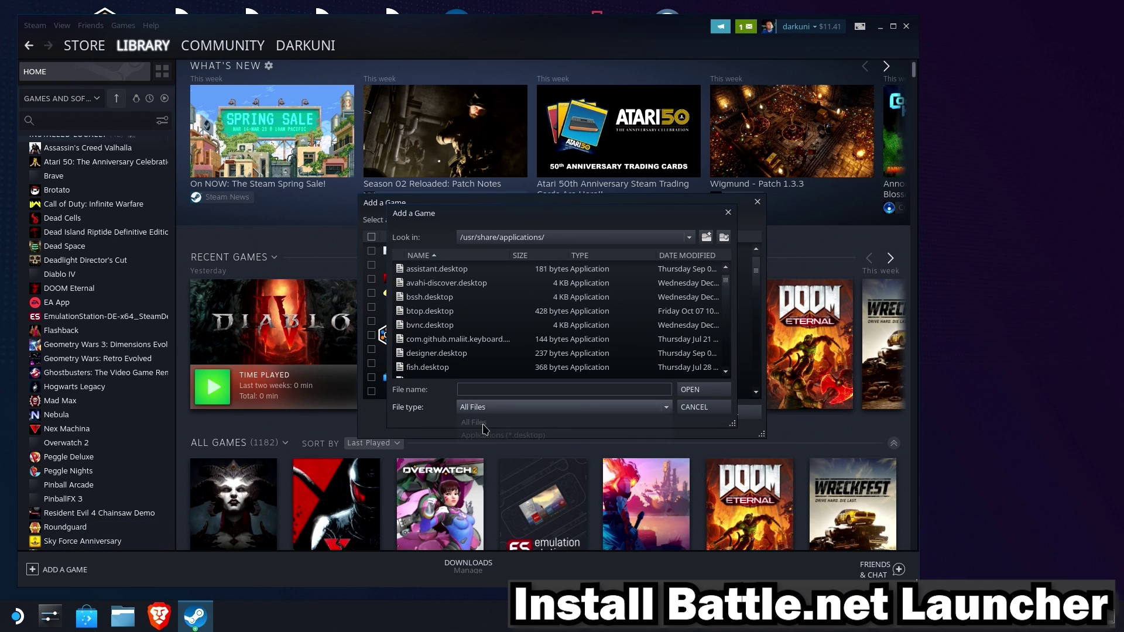
Step: Add Battle.net-Setup.exe from /home/deck/Downloads to the Steam library as a non-Steam game
click(579, 238)
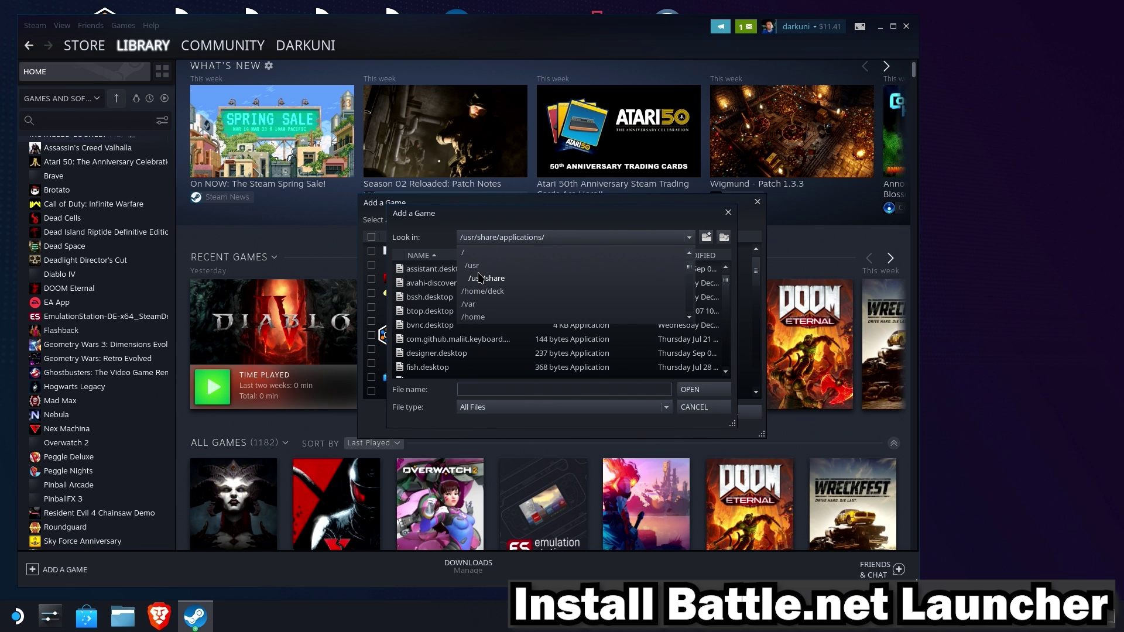
click(483, 291)
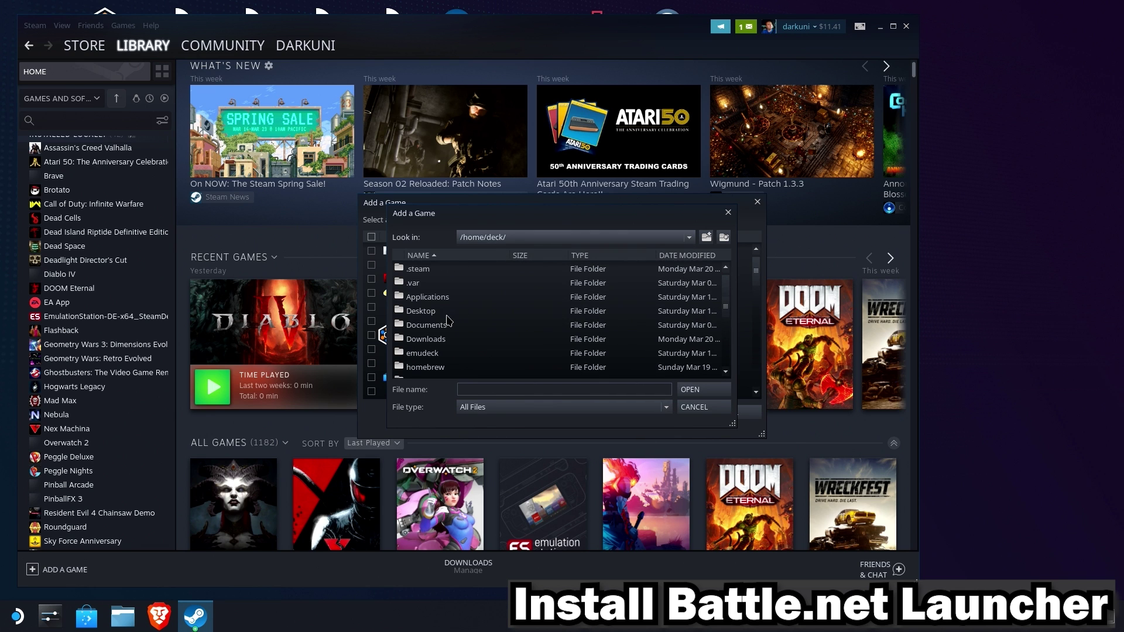
double_click(426, 339)
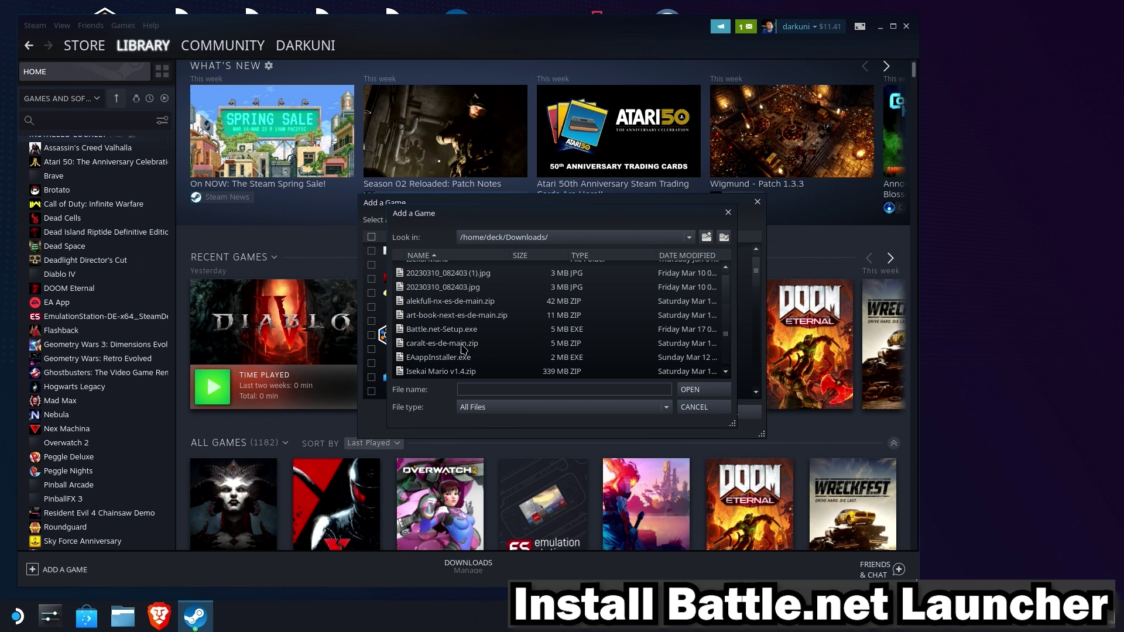
double_click(444, 334)
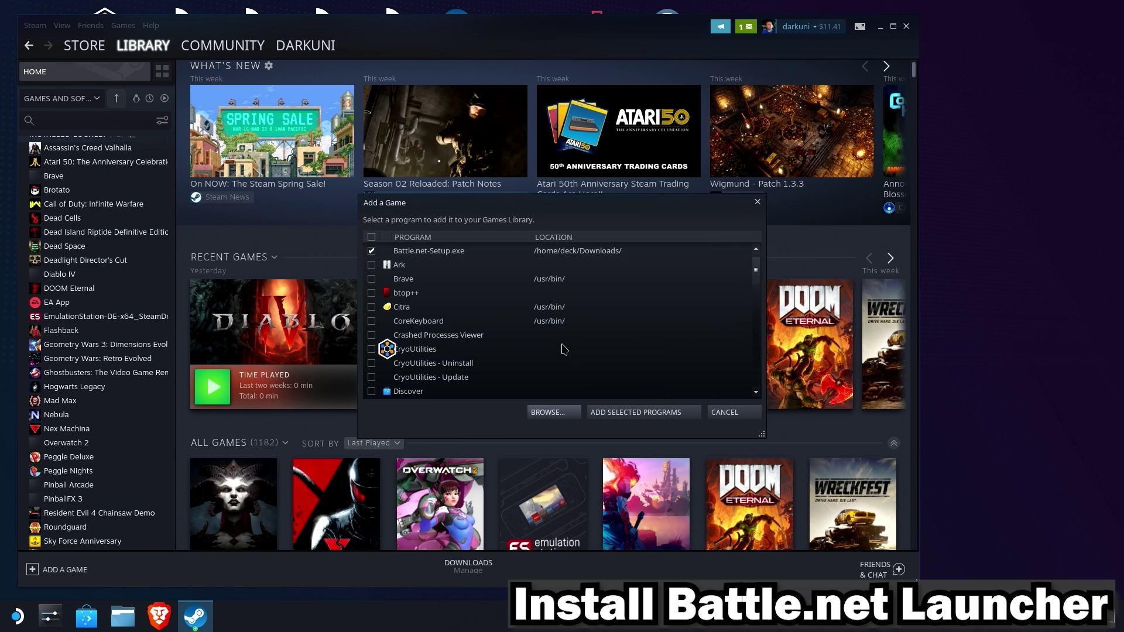
click(612, 413)
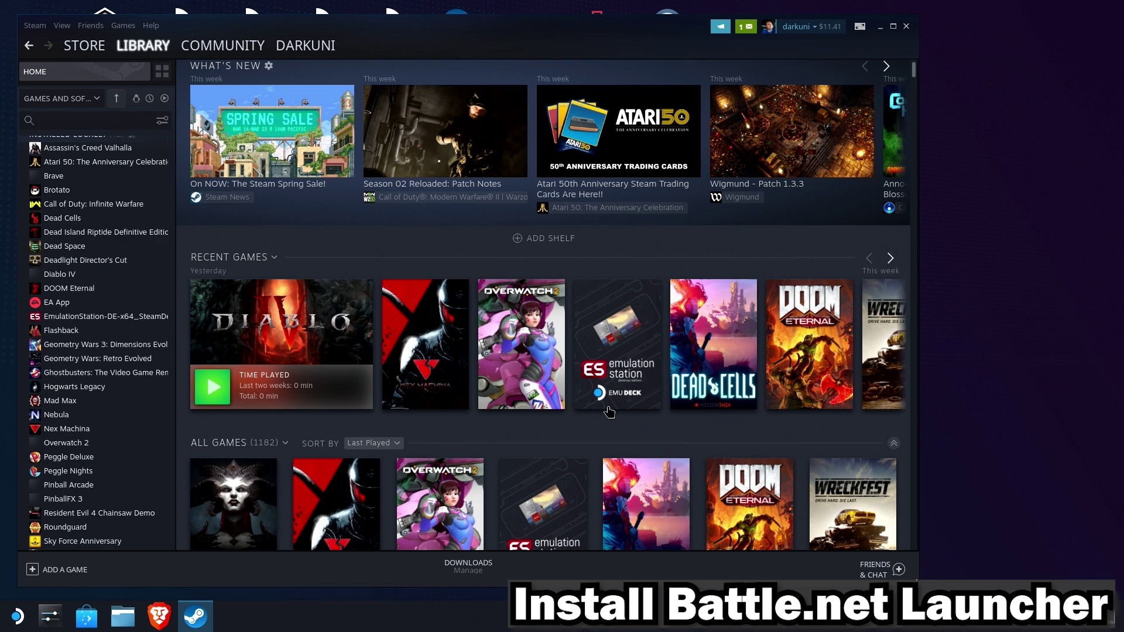
Step: Search the Steam library for "batt" and open the Battle.net-Setup.exe entry
click(81, 122)
text(batt)
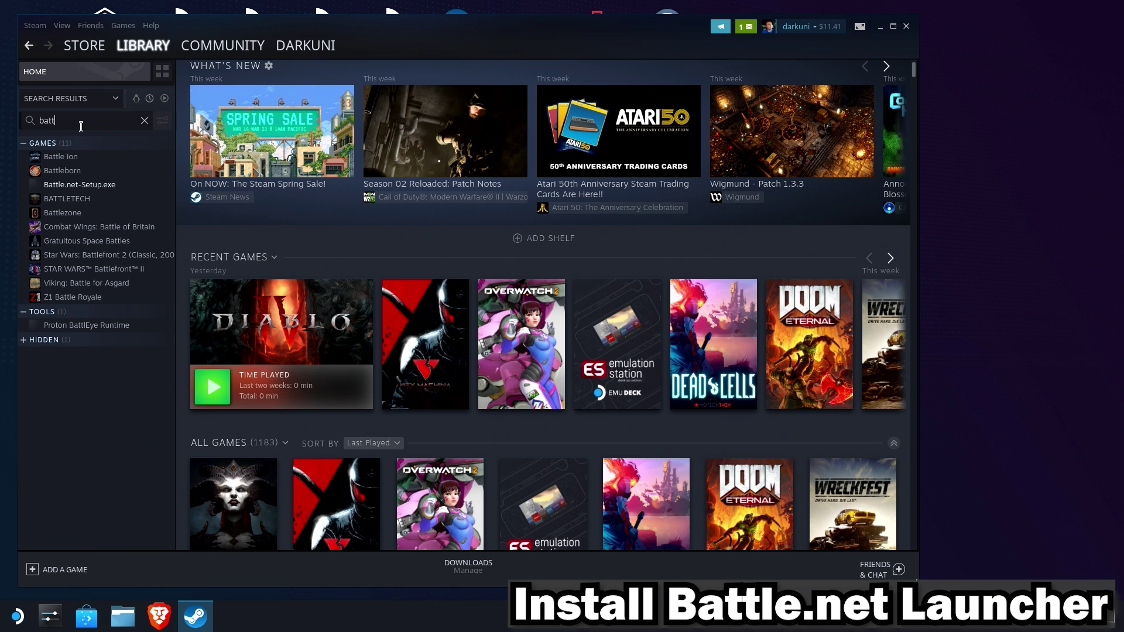
click(76, 188)
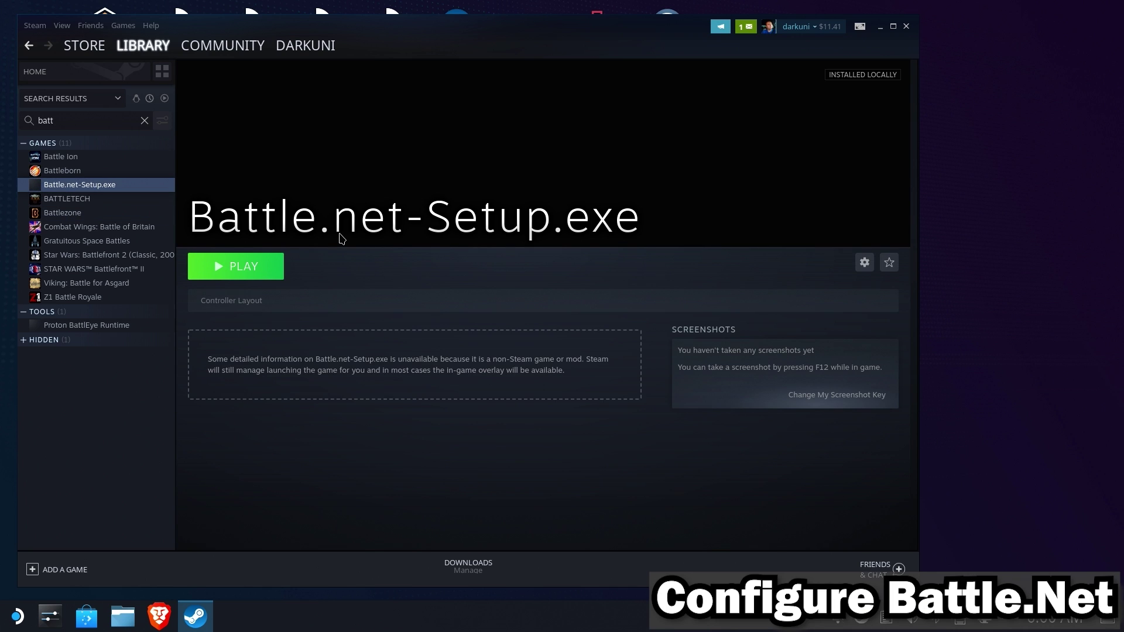
Step: Force Battle.net-Setup.exe to use the GE-Proton7-51-diablo_4_beta compatibility tool
click(864, 262)
click(809, 350)
click(278, 215)
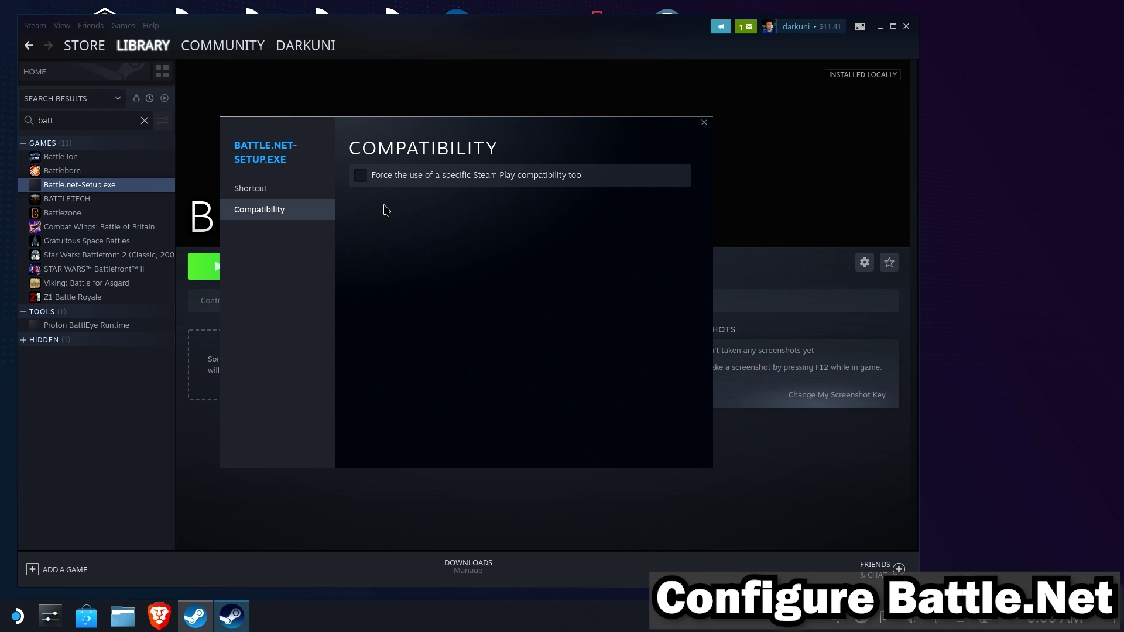
click(426, 185)
click(429, 206)
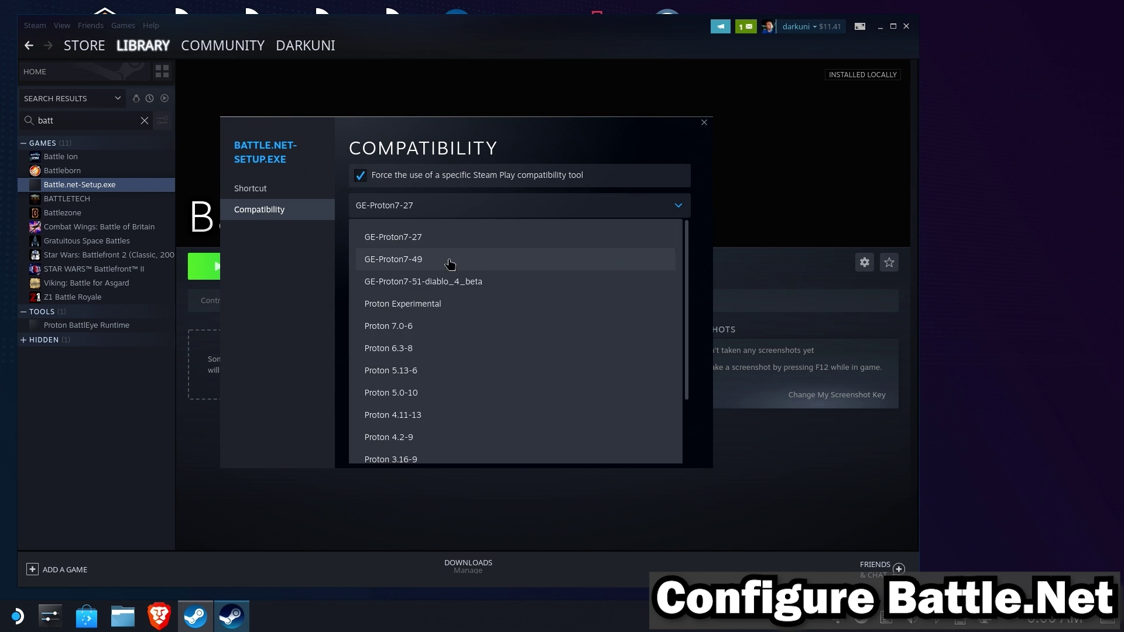
click(454, 284)
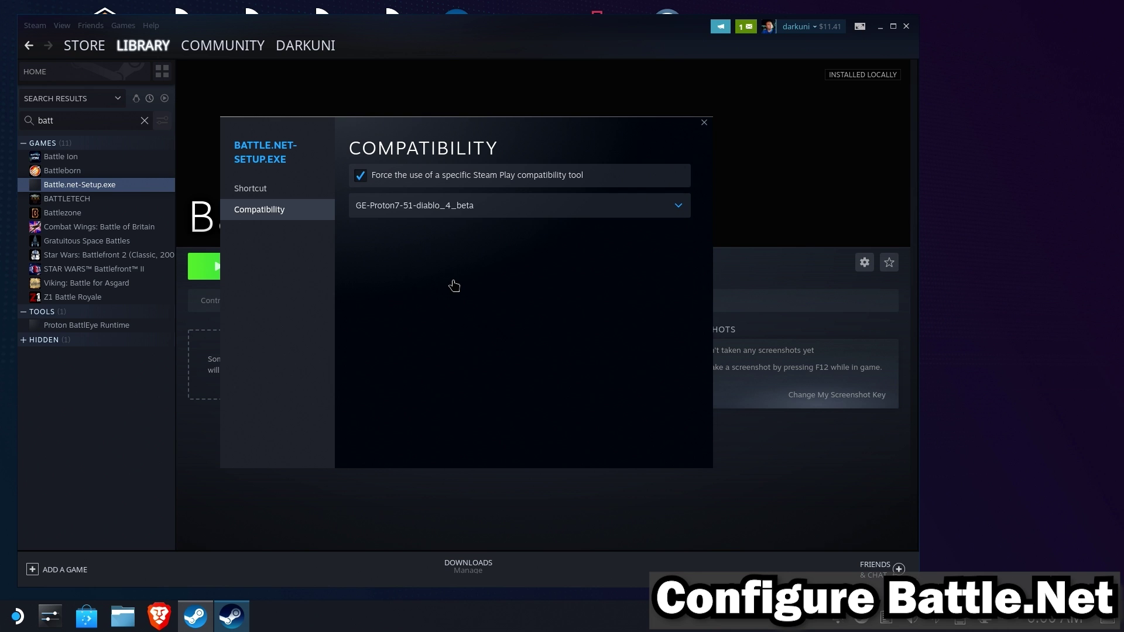
click(704, 123)
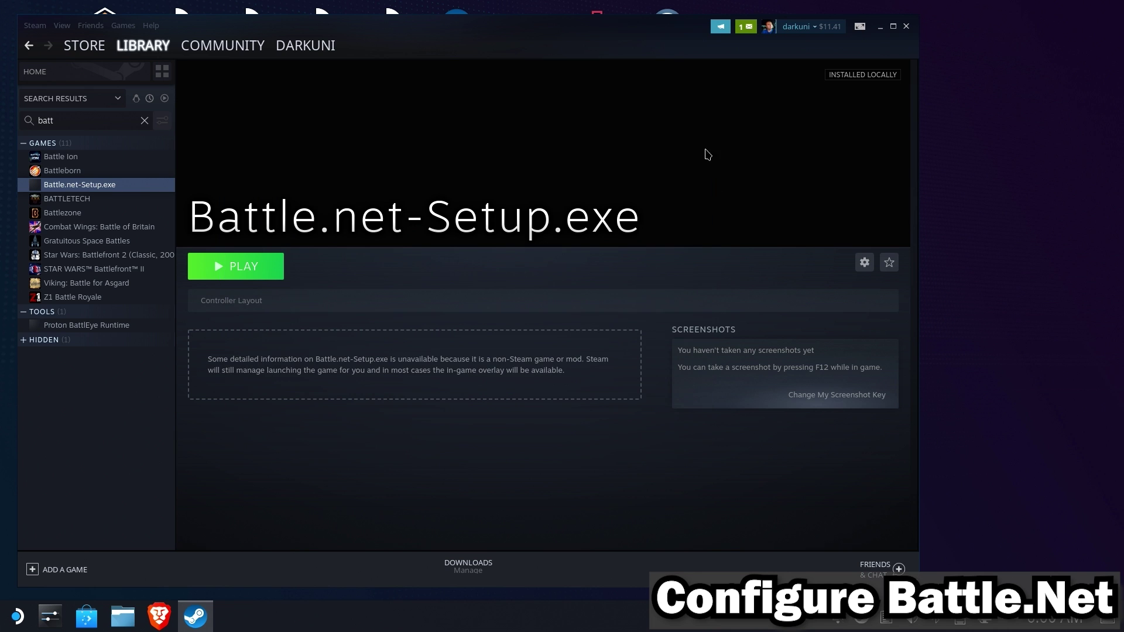
Step: Run Battle.net-Setup.exe from Steam and continue the setup in English (US)
click(245, 267)
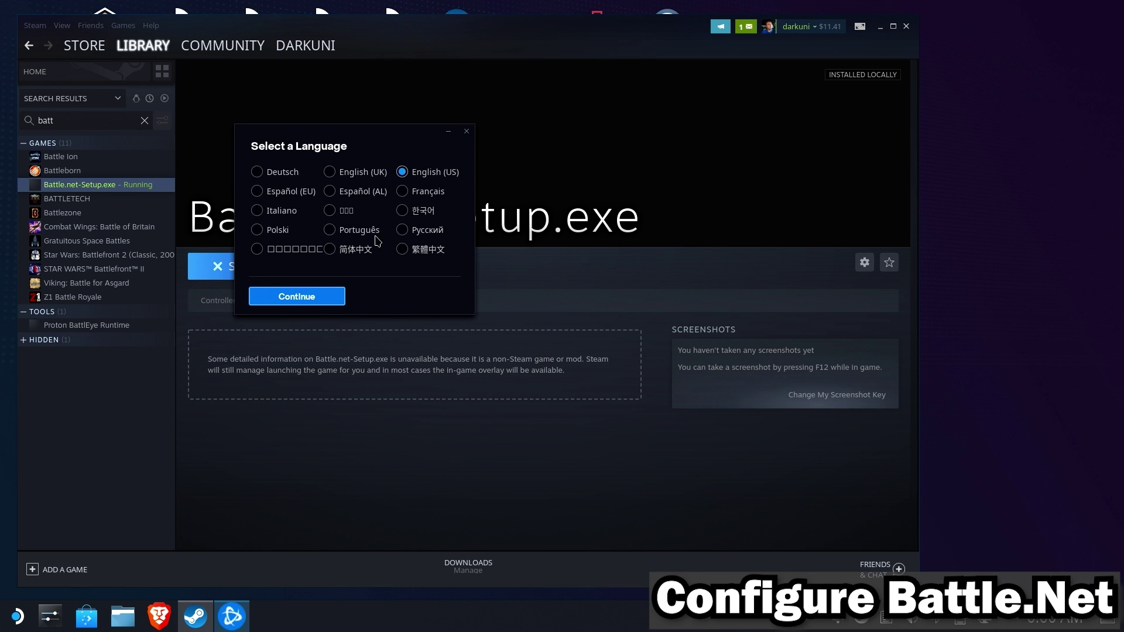
click(320, 300)
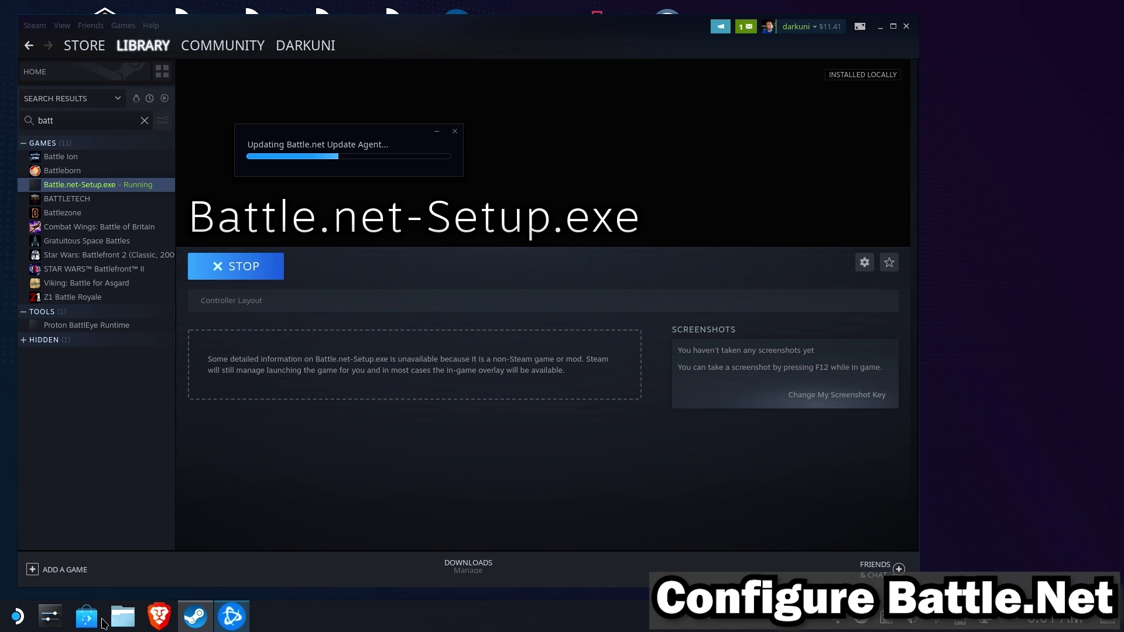
click(18, 617)
mouse_move(62, 425)
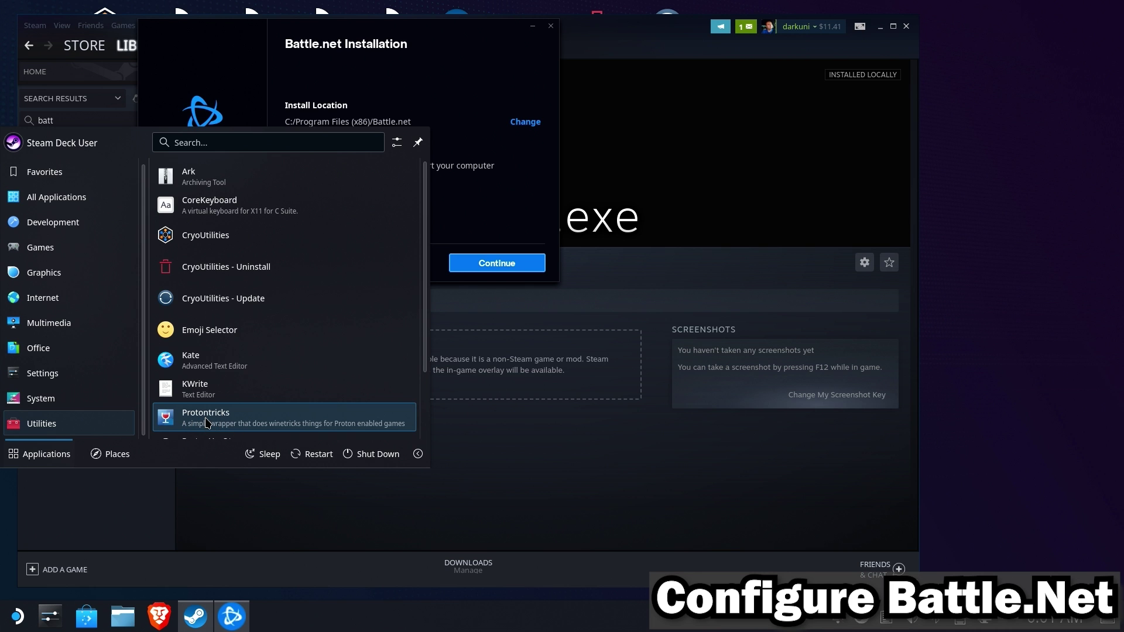
click(480, 221)
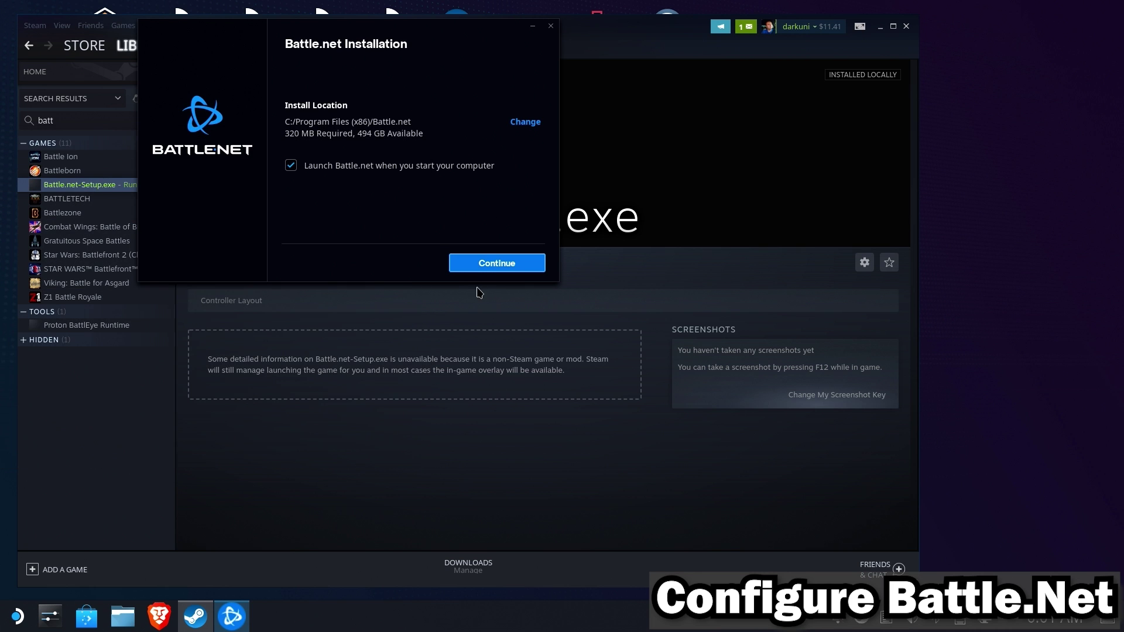
Step: Start the Battle.net installation in C:/Program Files (x86)/Battle.net
click(483, 271)
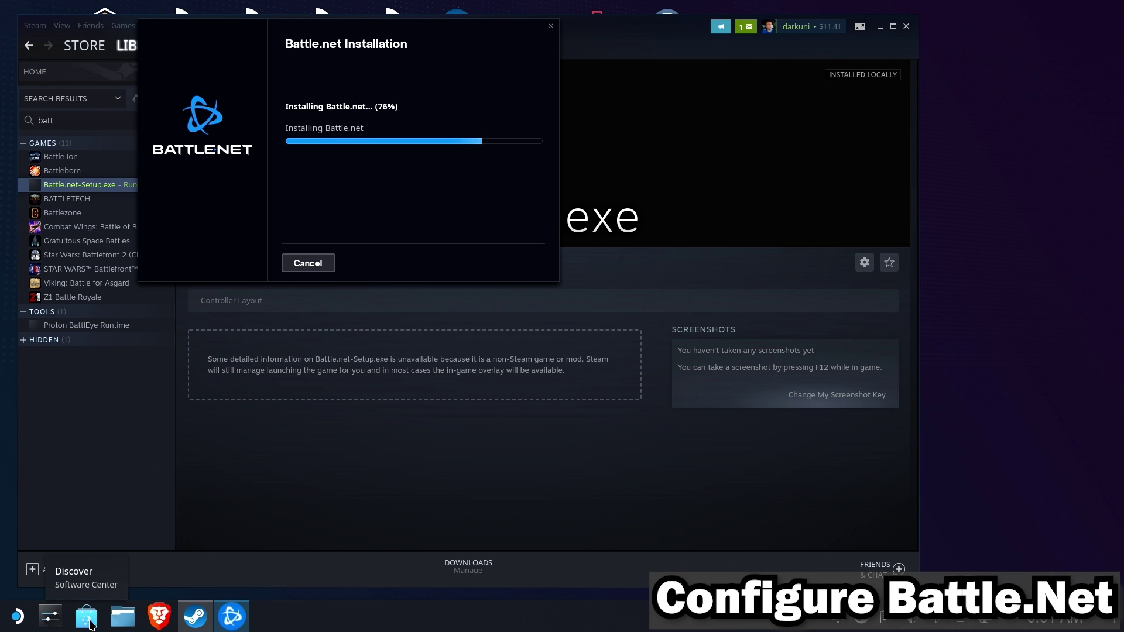
Step: Look up Protontricks in the Discover software center, then close Discover
click(90, 622)
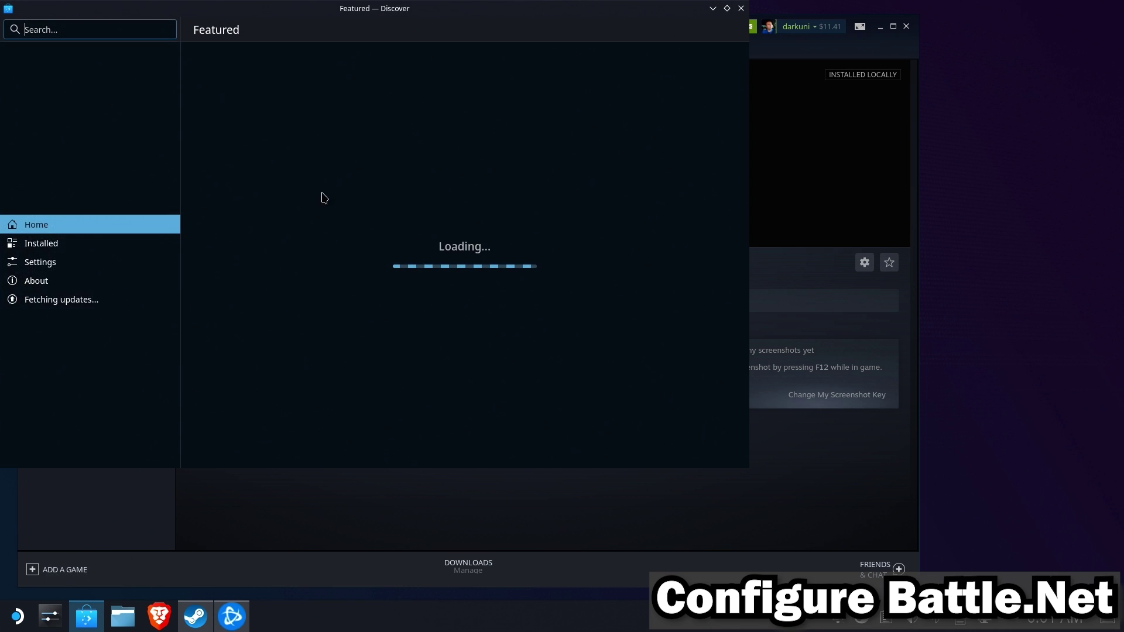
text(prt)
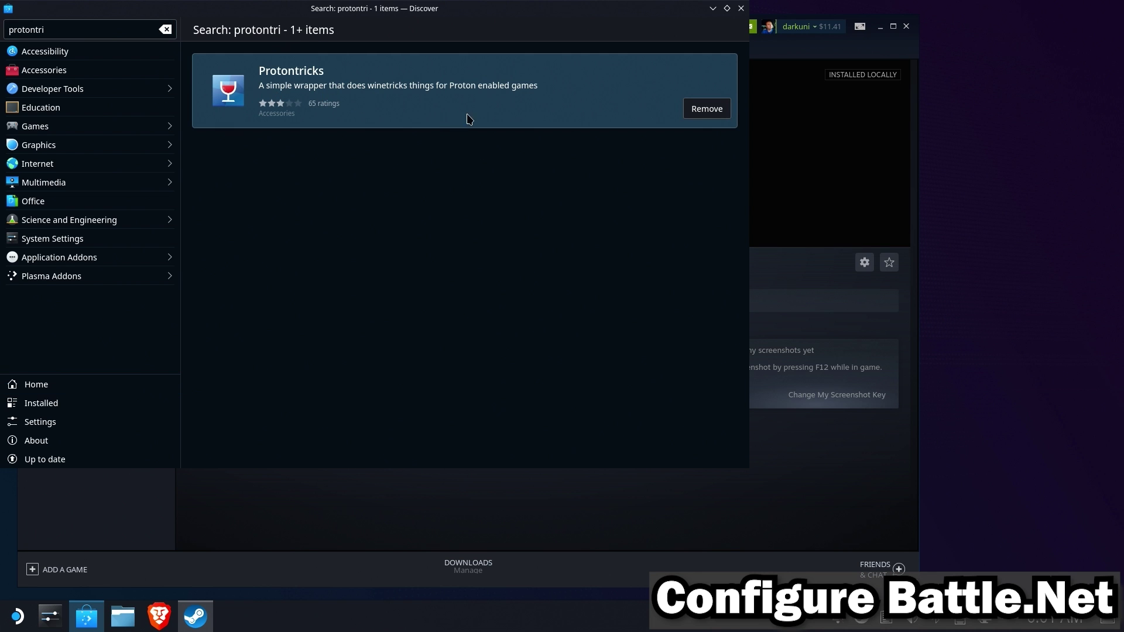
click(741, 8)
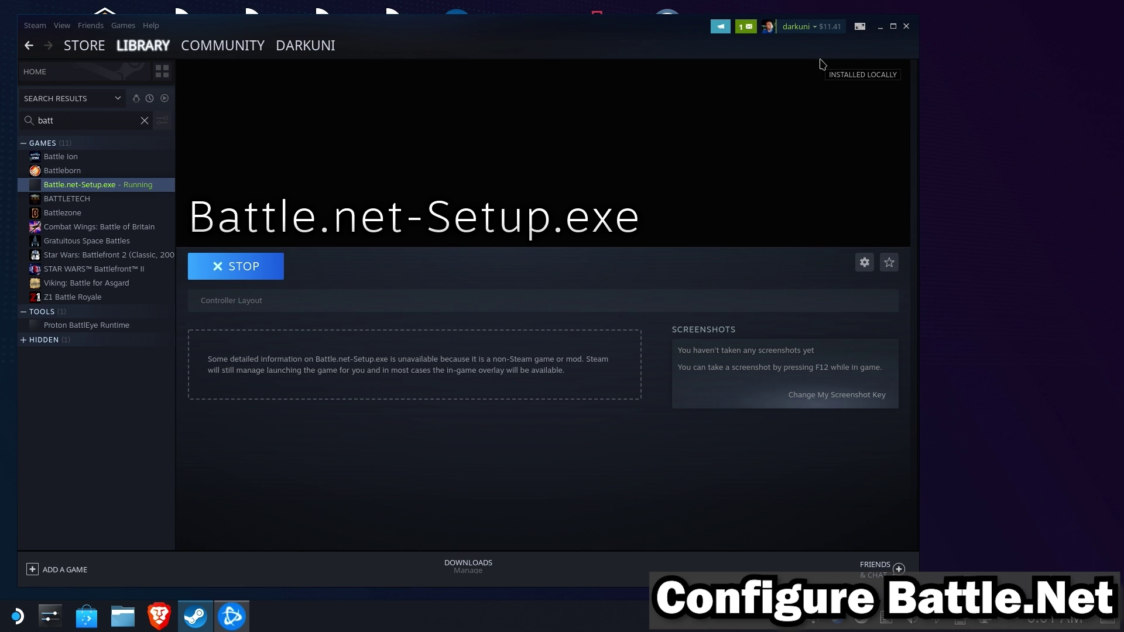
Step: Close the Steam window and log in to Battle.net with the account e-mail and password, keeping the account logged in
click(906, 26)
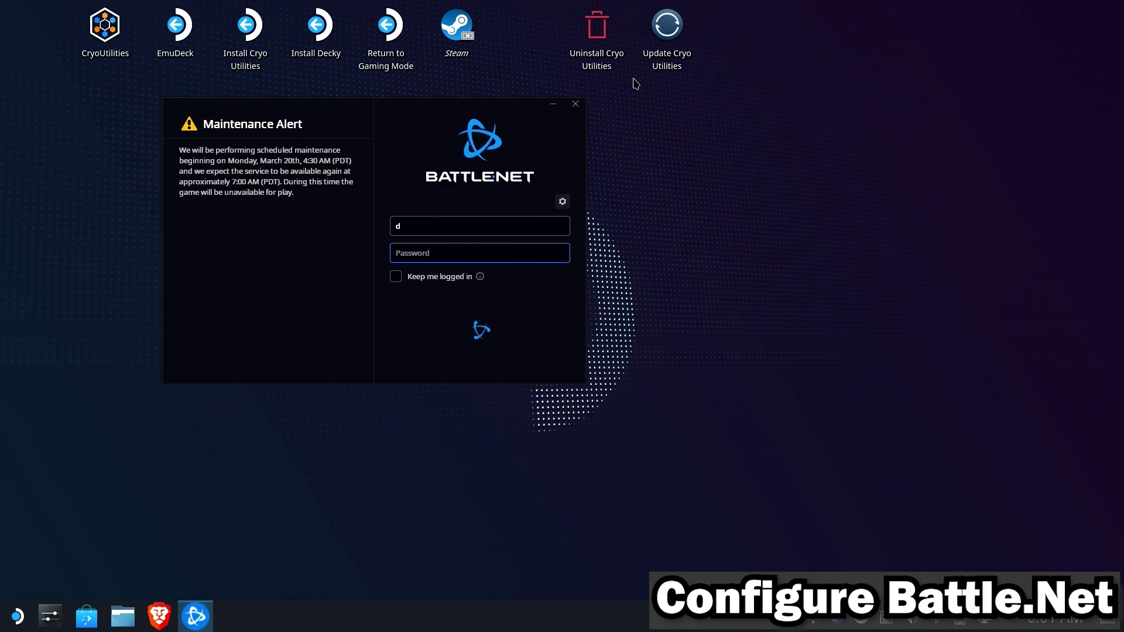
click(481, 228)
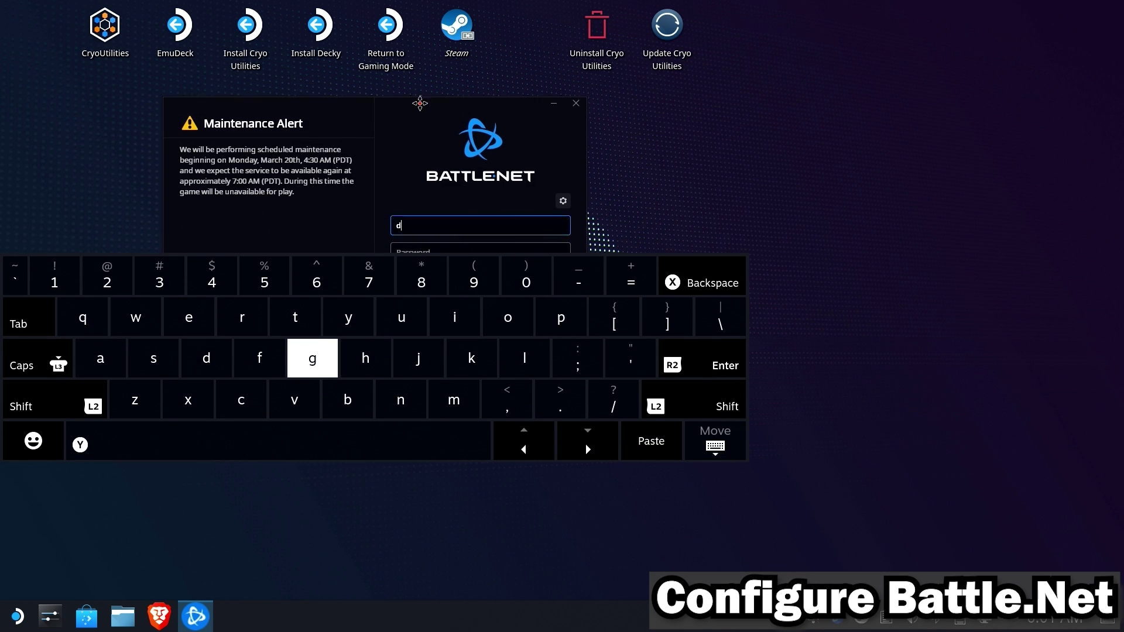
drag(419, 105, 944, 20)
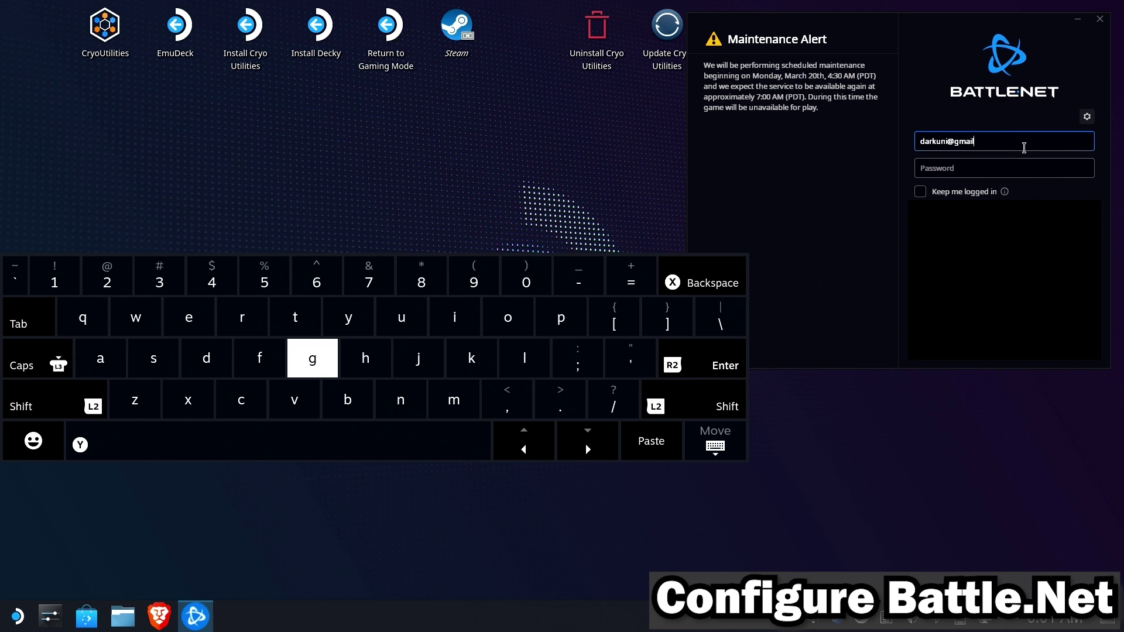
key(Tab)
text(•••••••)
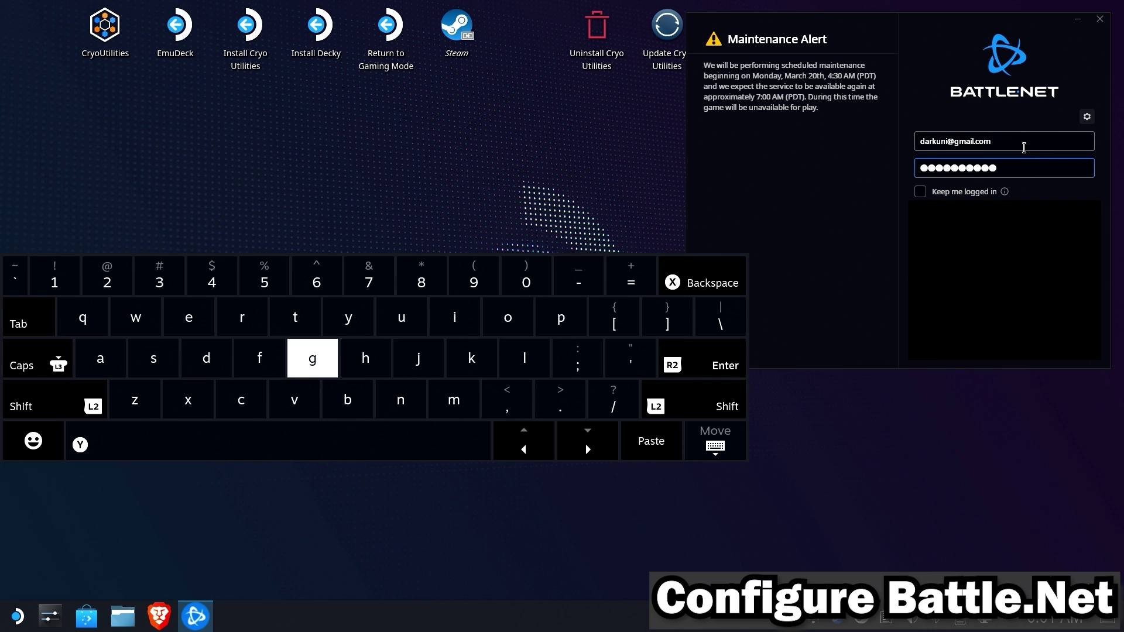
click(964, 194)
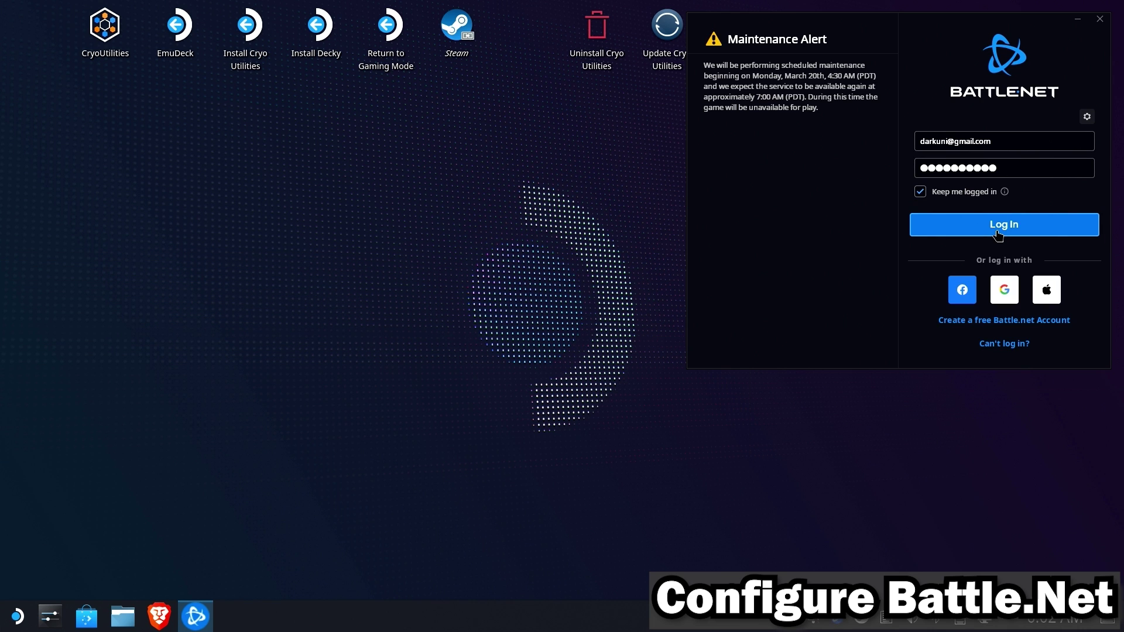
click(999, 234)
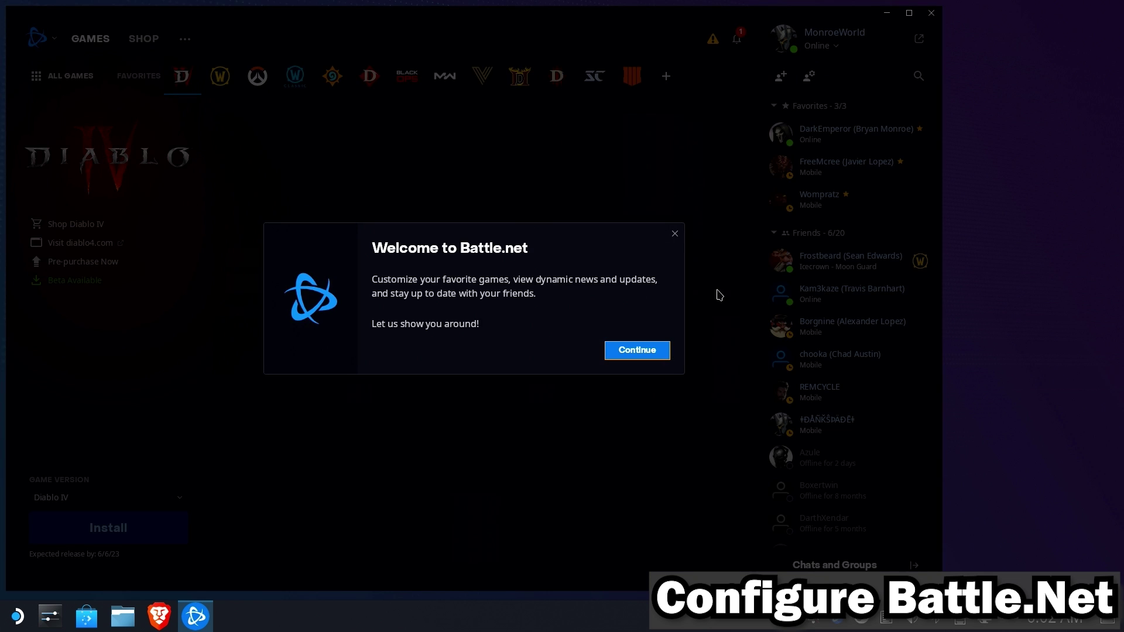
Step: Dismiss the Welcome to Battle.net introduction and show the My Games list
click(674, 234)
click(196, 141)
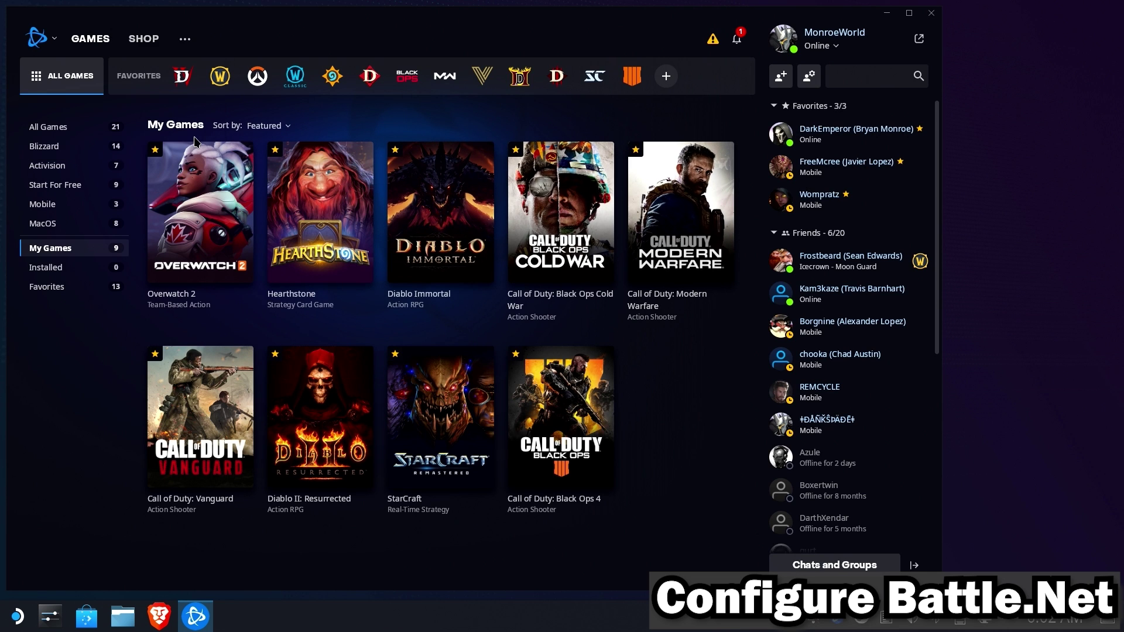
Step: In the app settings, make Battle.net exit completely on game launch and disable its launch at computer startup
click(38, 38)
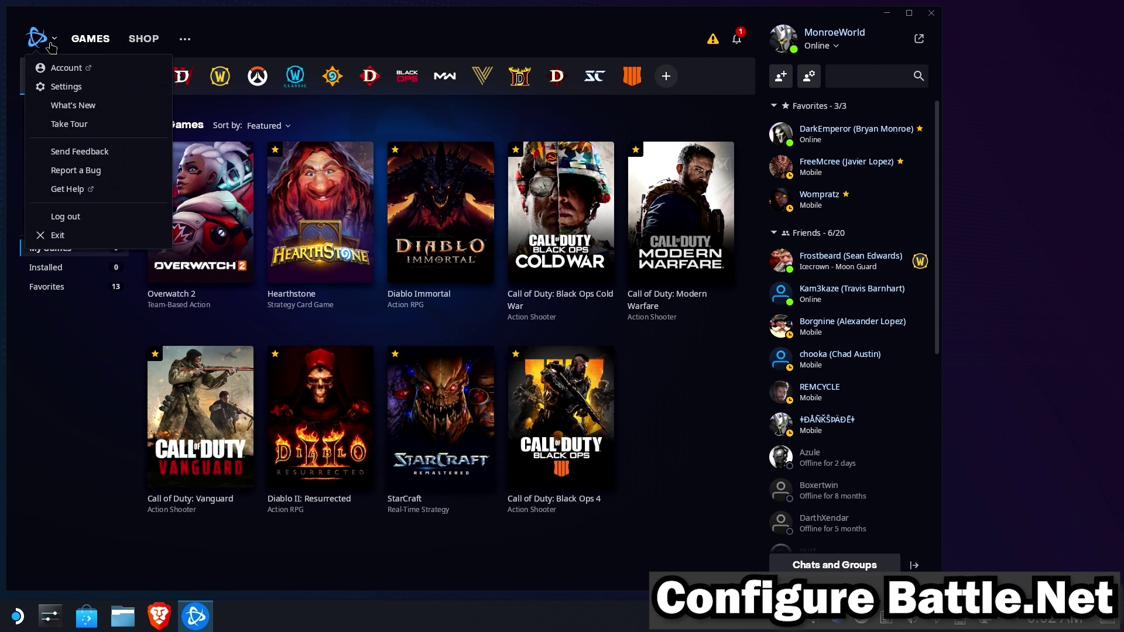
click(92, 94)
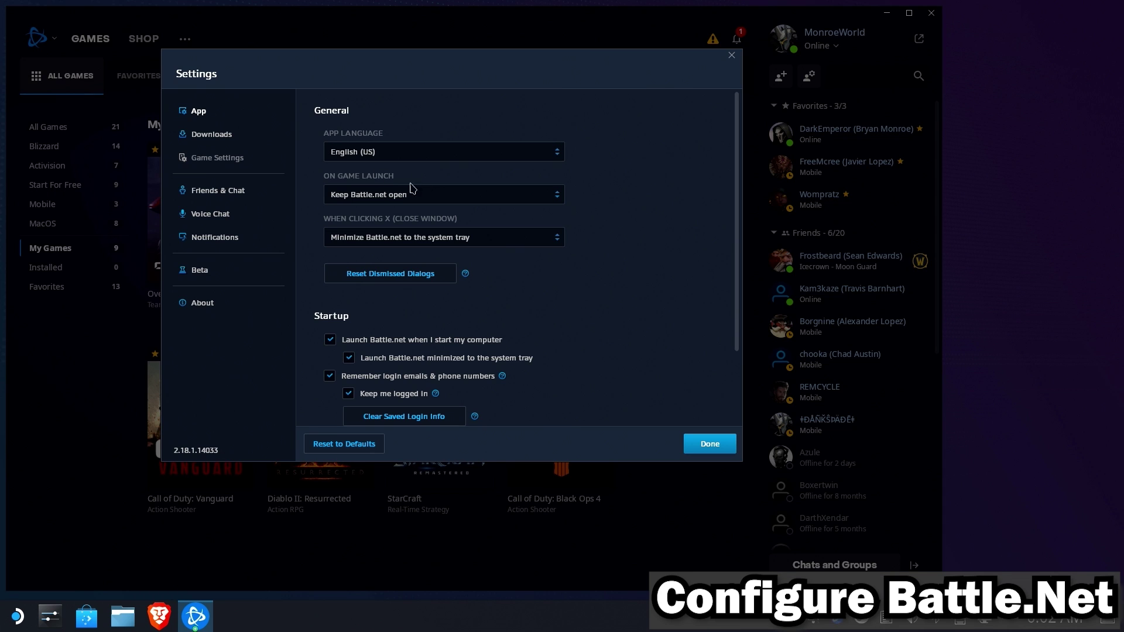
click(402, 195)
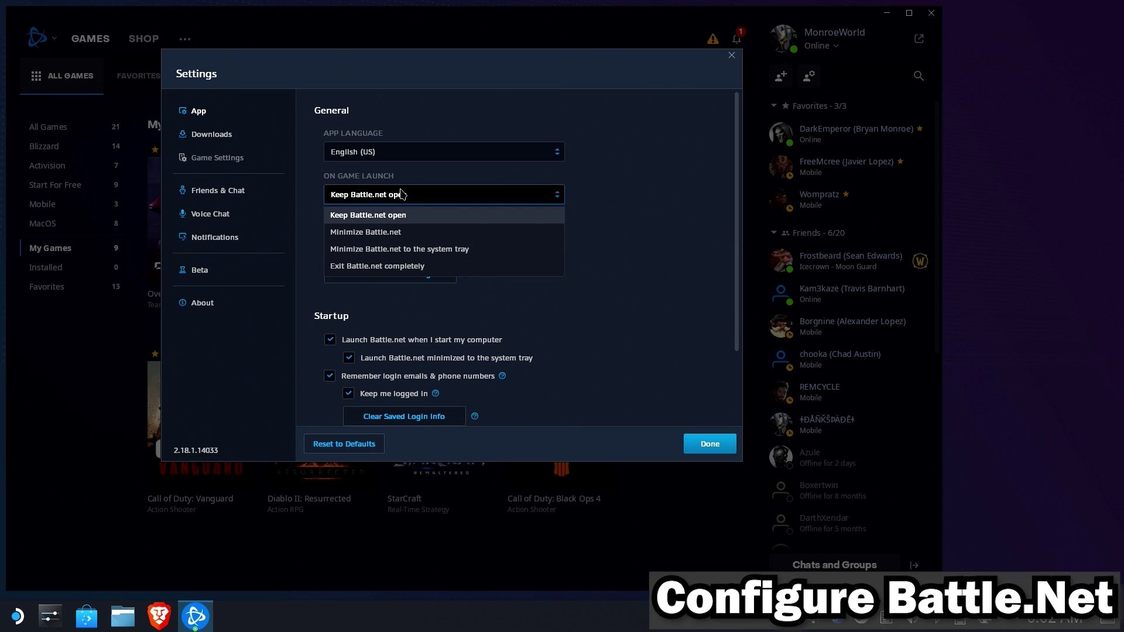
click(396, 269)
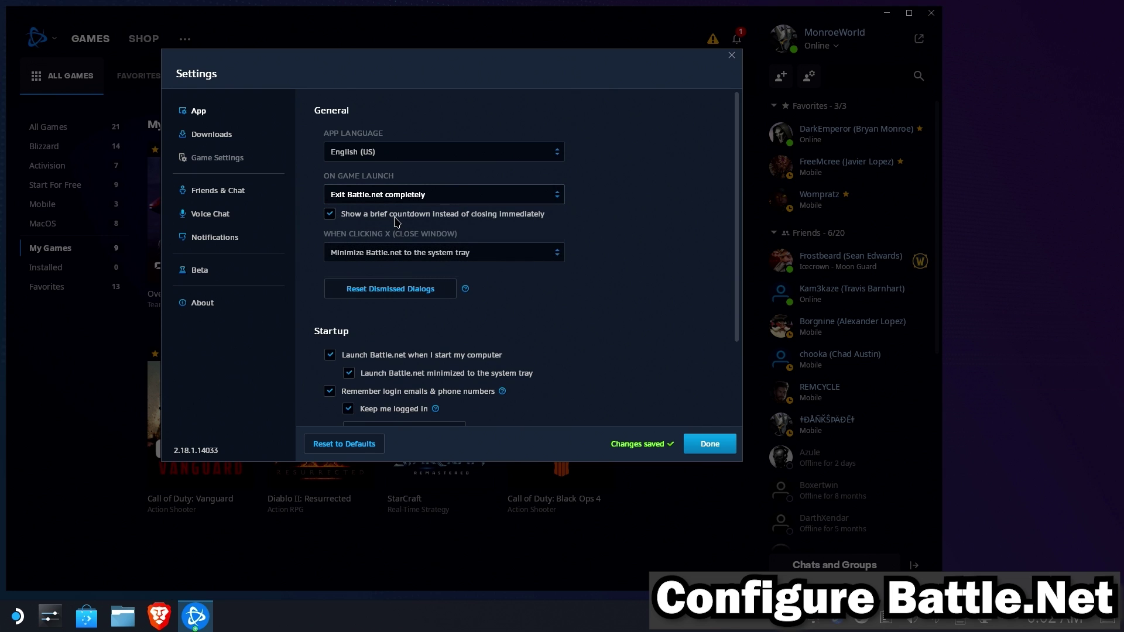
click(329, 356)
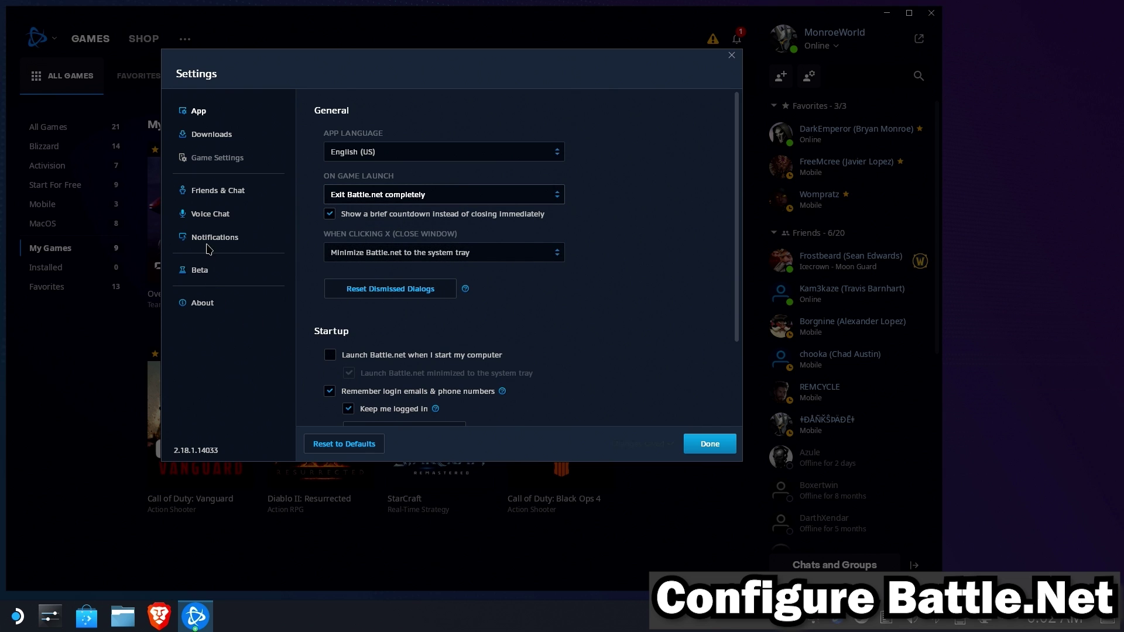
Step: Turn off the download bandwidth limit in the Downloads settings and finish the settings
click(223, 138)
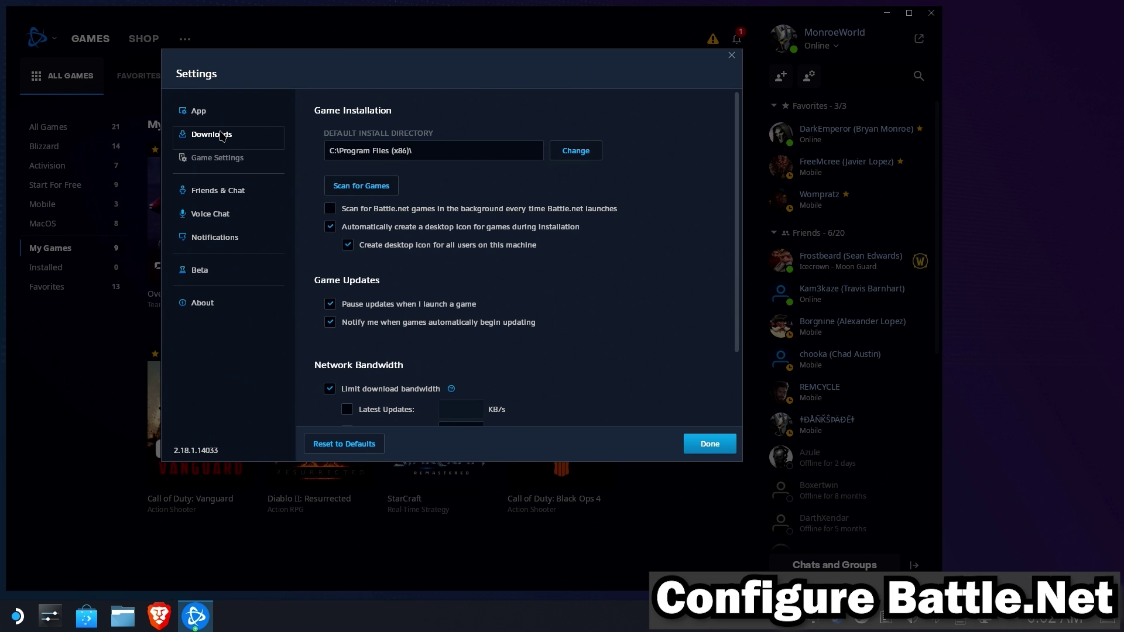
scroll(360, 332, down, 3)
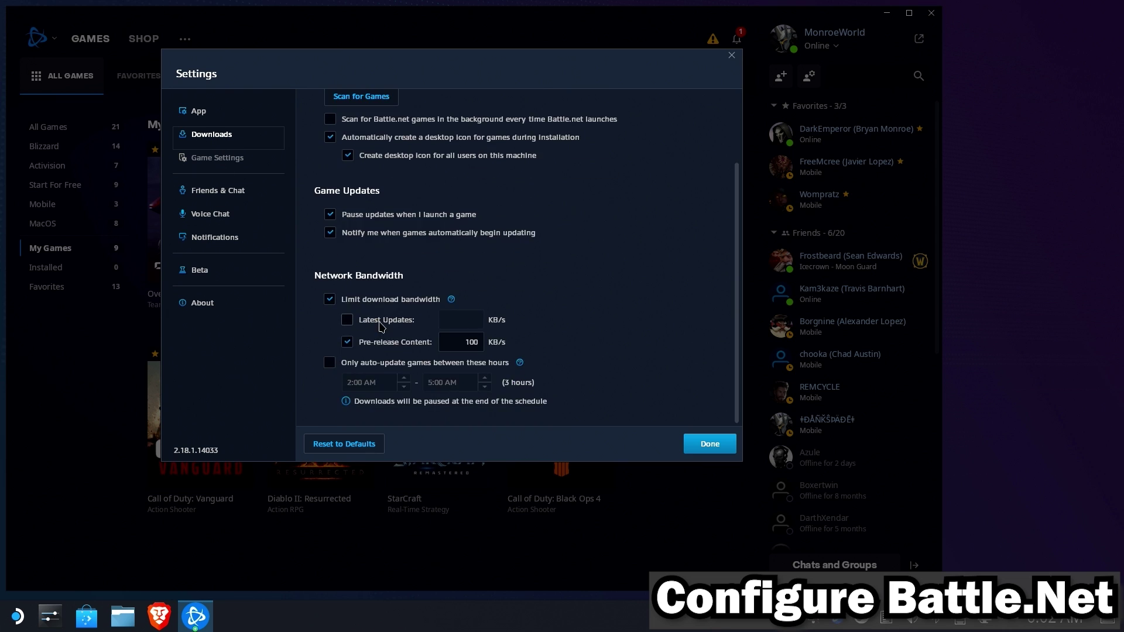
click(331, 299)
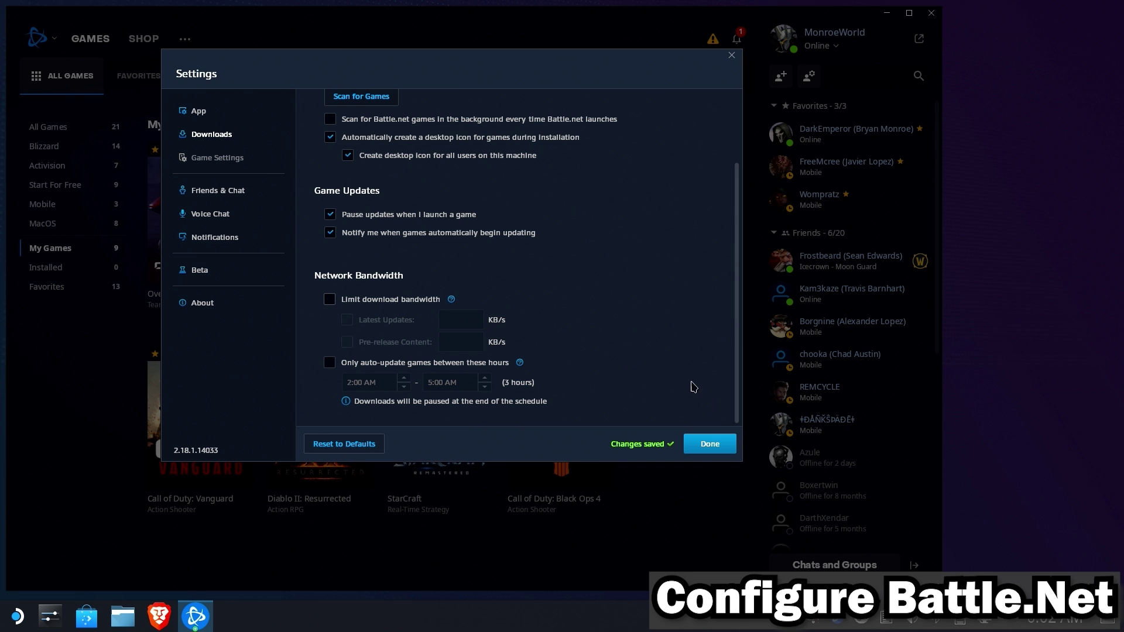
click(710, 446)
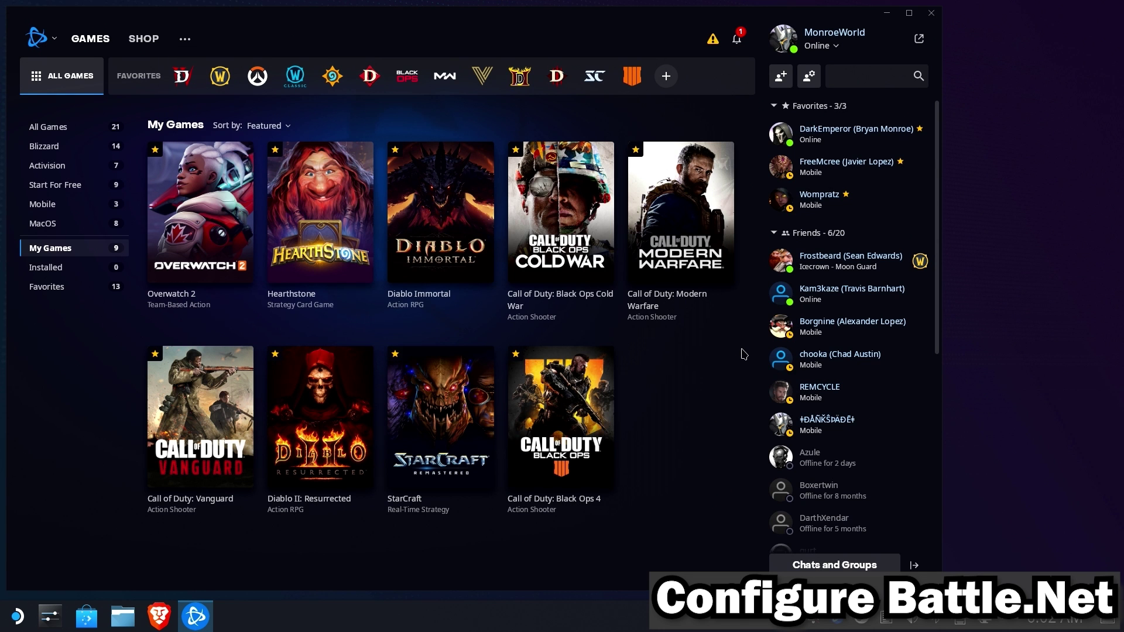
Step: Choose Diablo IV - Beta as the Diablo IV game version and open its installation dialog
click(181, 79)
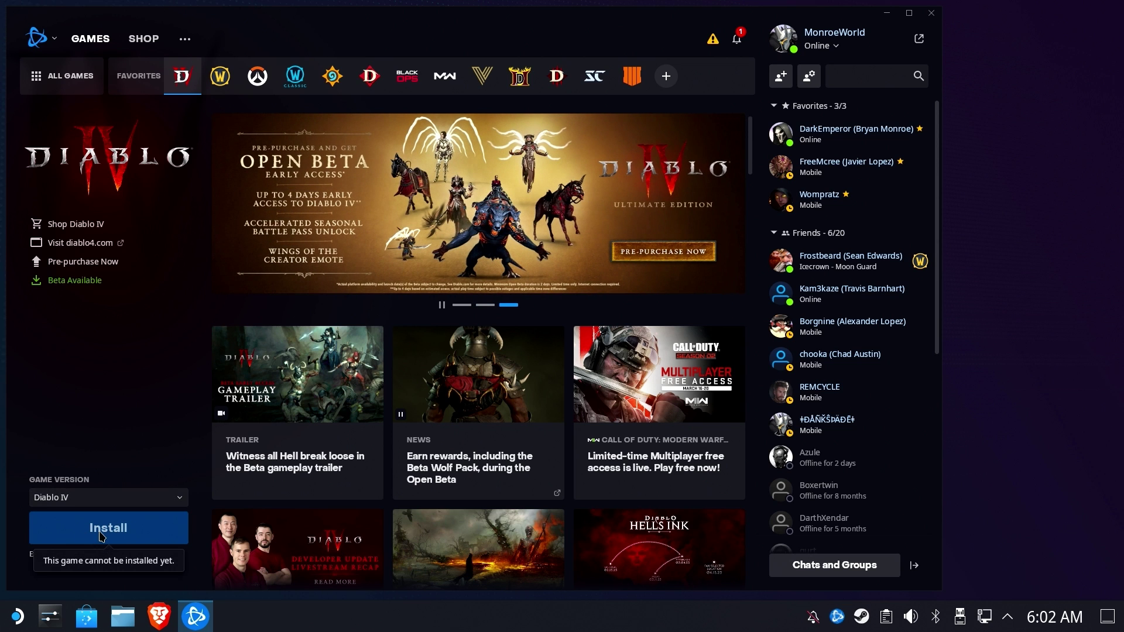
click(94, 497)
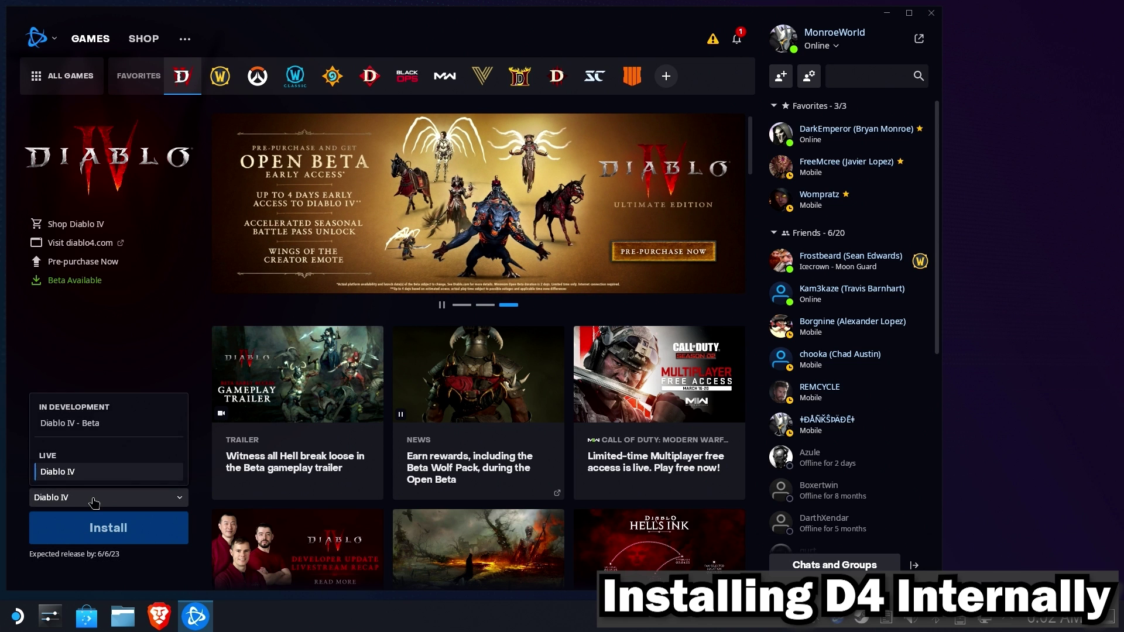
click(91, 424)
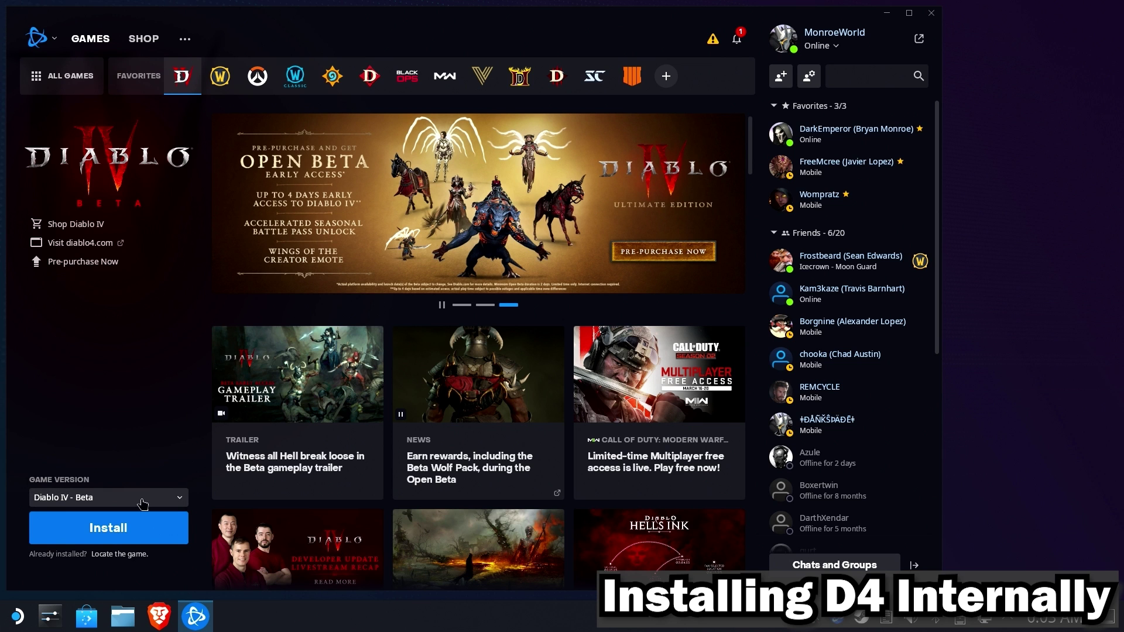
click(106, 533)
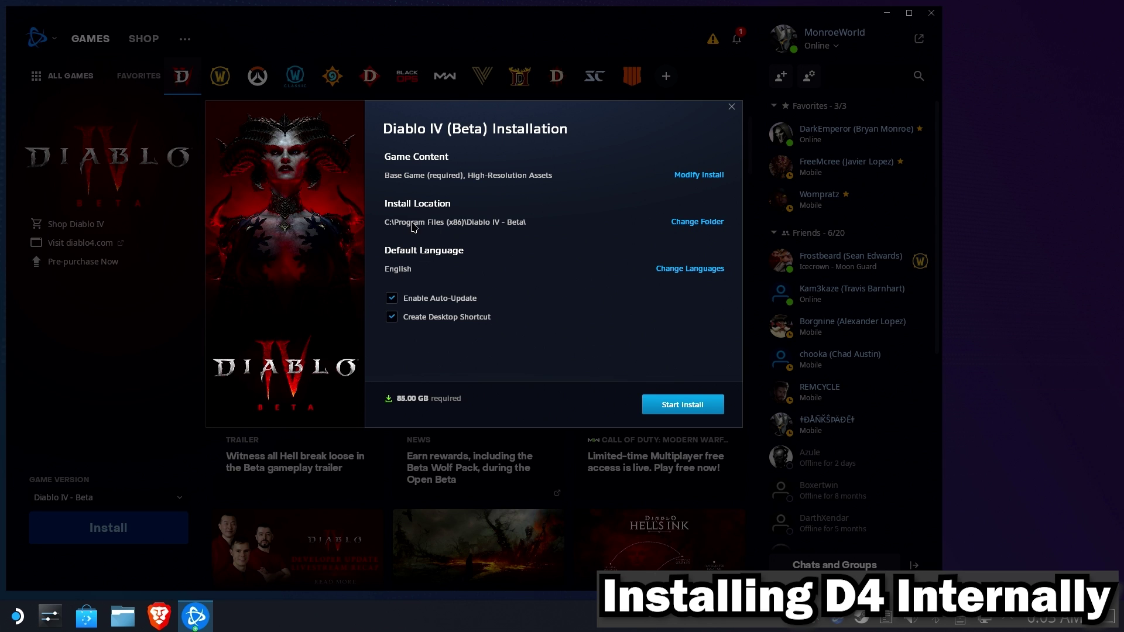
Step: Start changing the Diablo IV (Beta) install location and browse from the root folder to Z:\home\deck
click(694, 222)
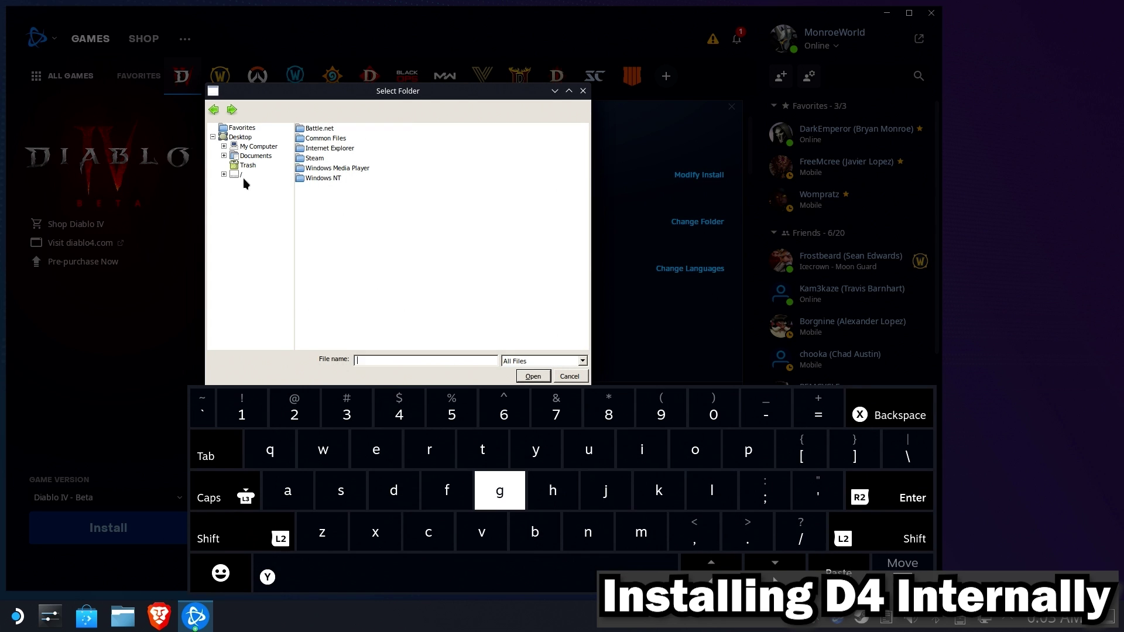
click(240, 175)
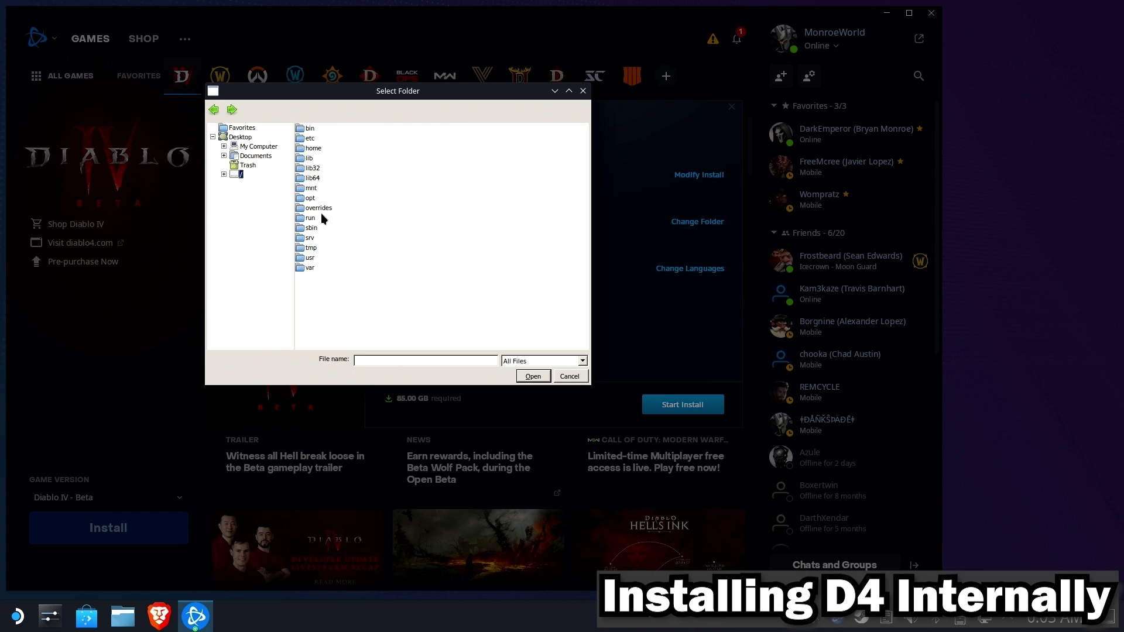
double_click(315, 147)
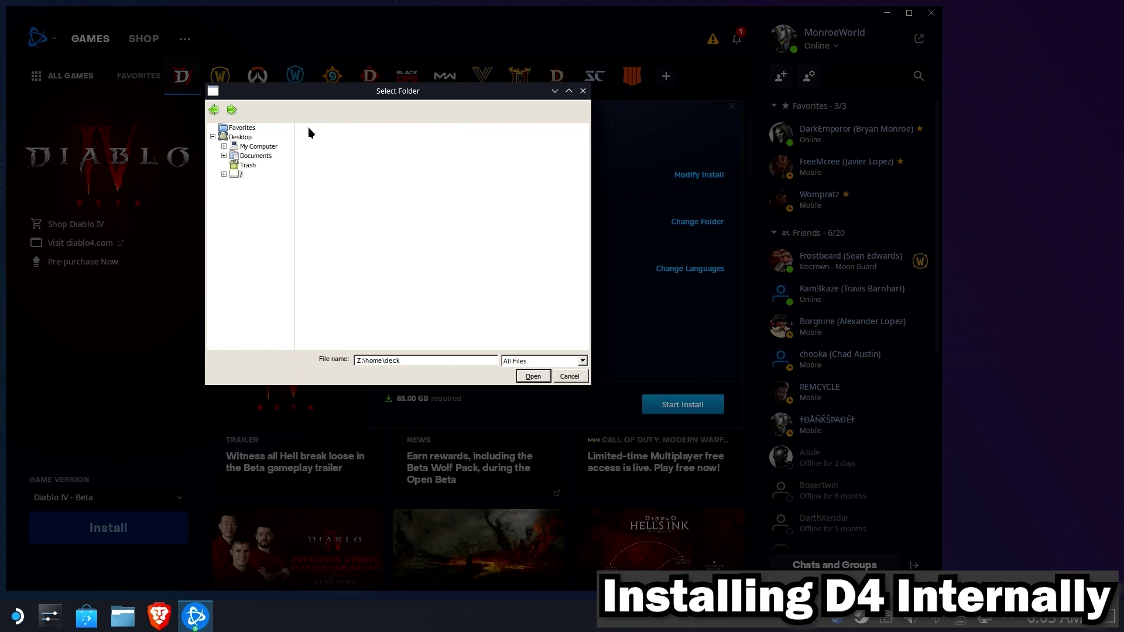
double_click(315, 129)
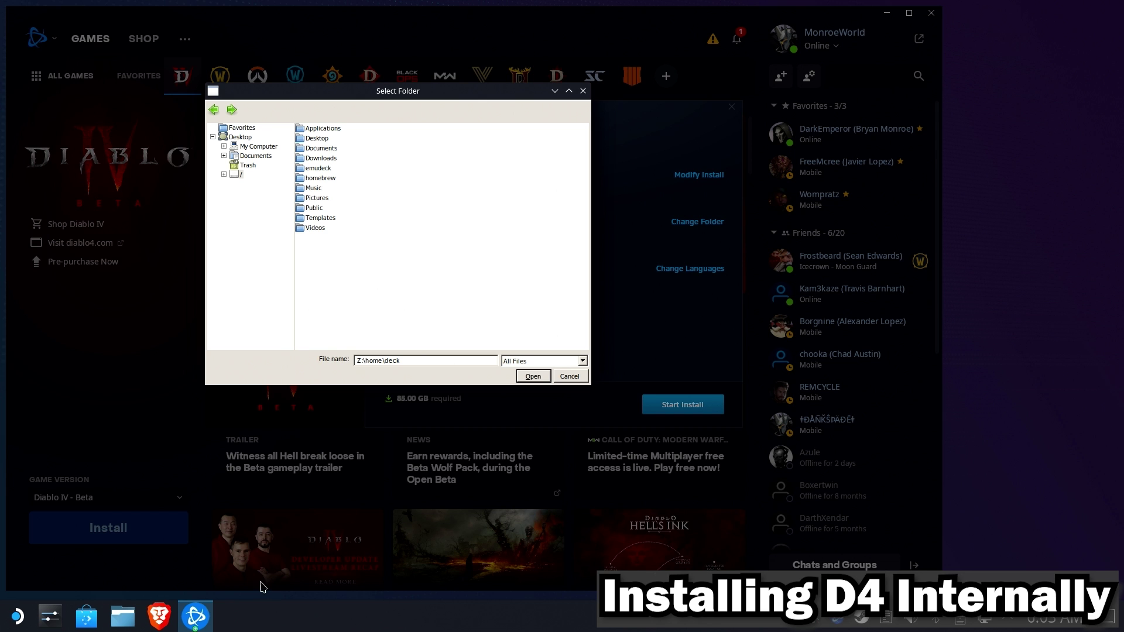
Step: Switch to the Dolphin file manager, create a folder named Games in Home, and close Dolphin
click(124, 628)
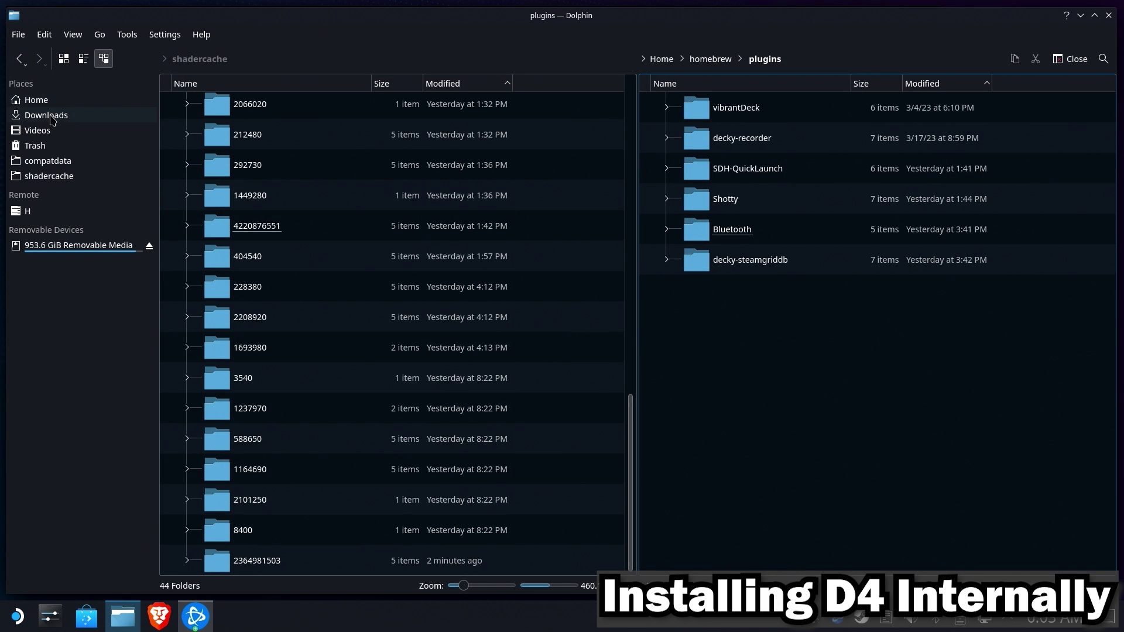
click(36, 100)
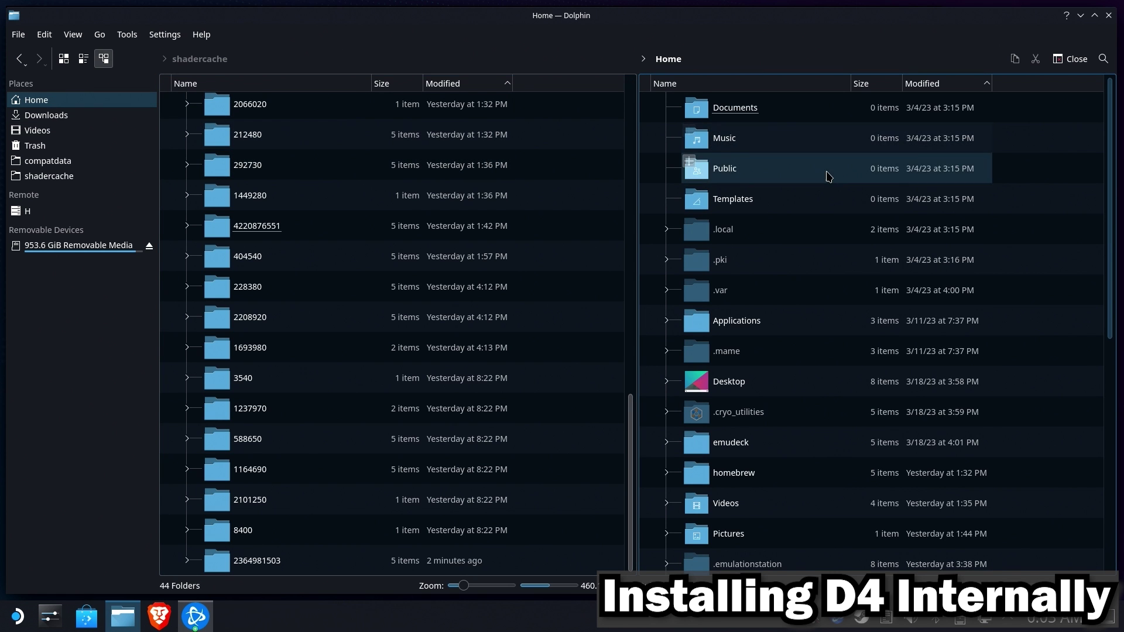
right_click(829, 176)
mouse_move(847, 182)
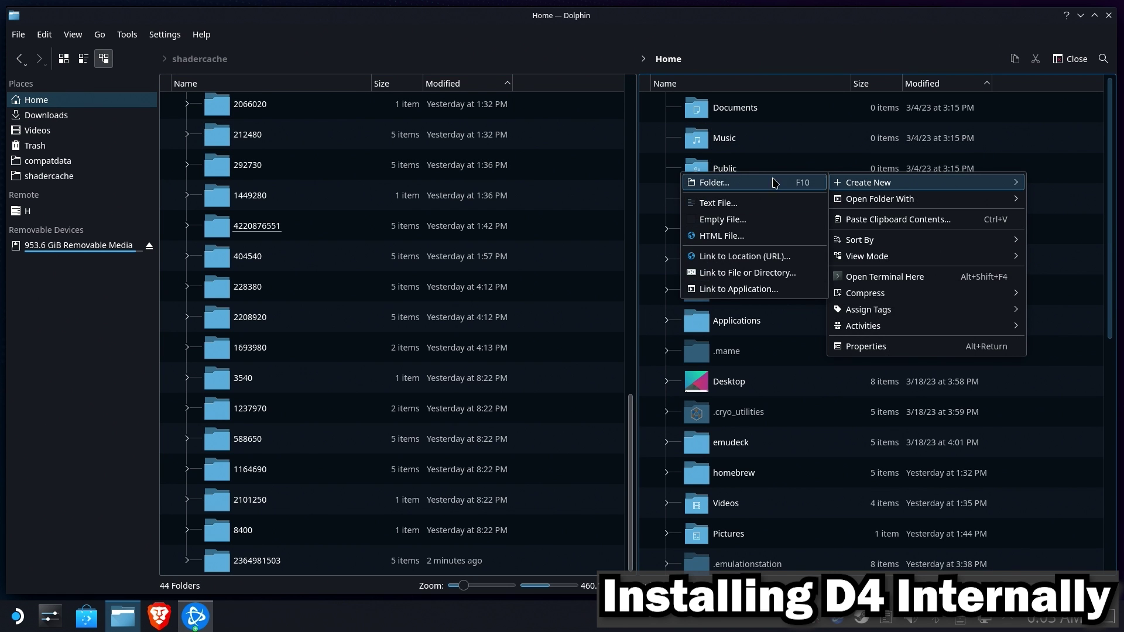
click(751, 183)
text(Games)
key(Return)
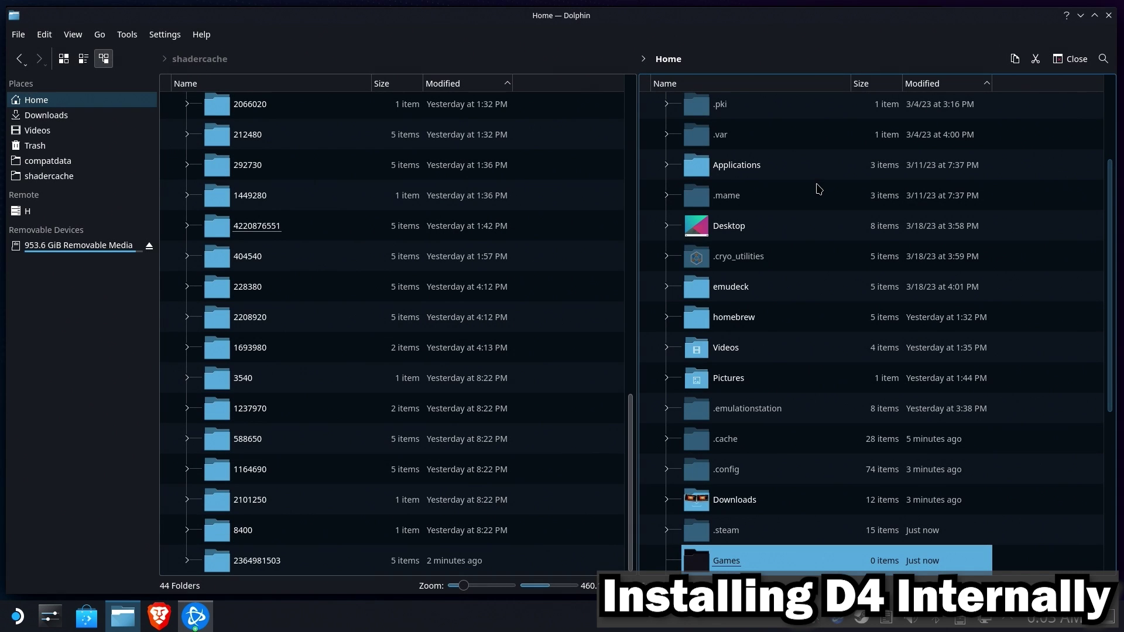
click(1109, 15)
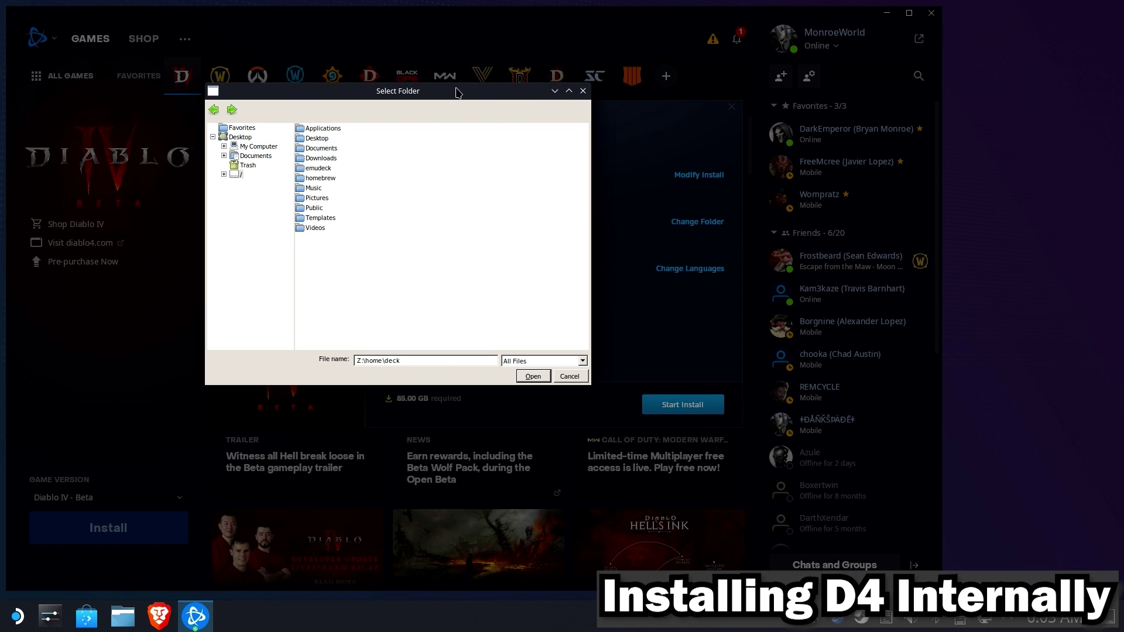
Step: Set the Diablo IV (Beta) install location to the Games folder under Z:\home\deck
click(237, 175)
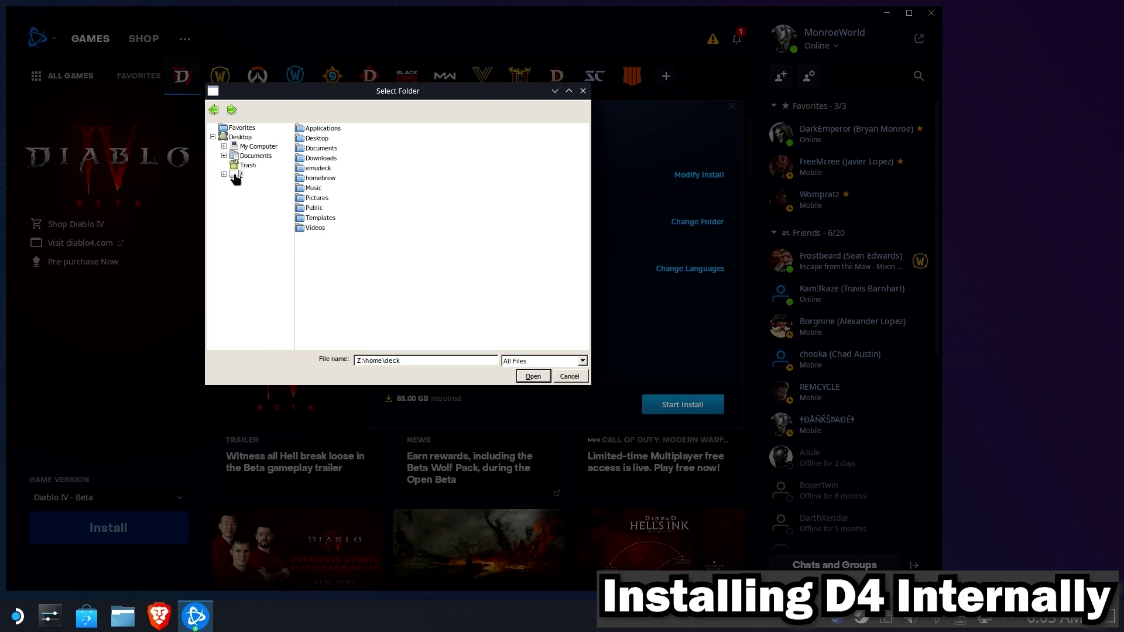
double_click(319, 136)
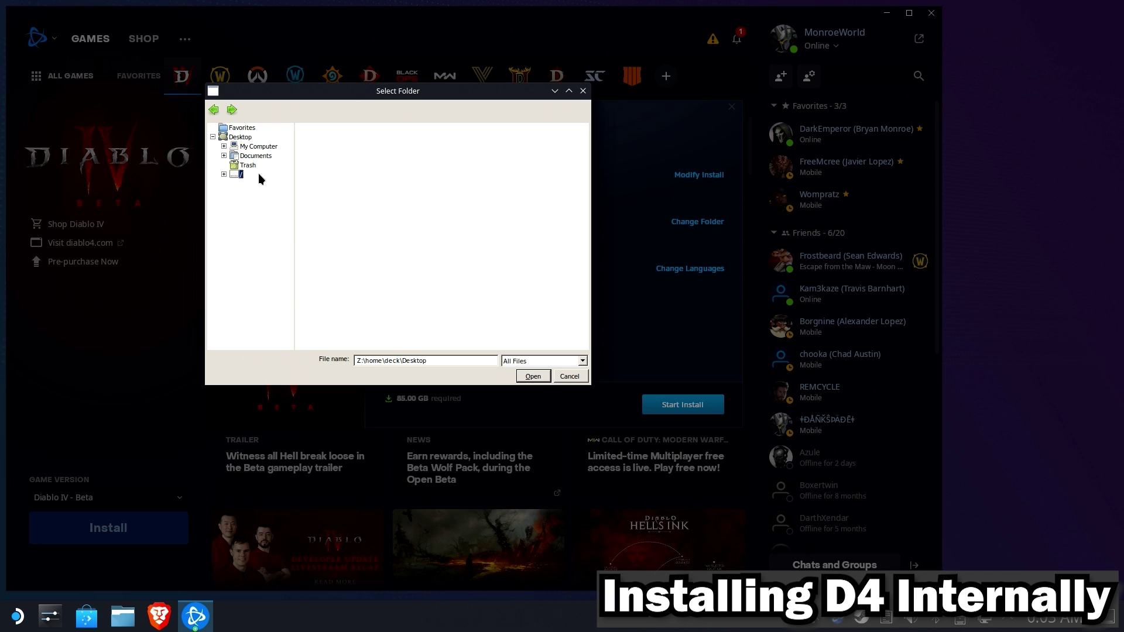
click(224, 174)
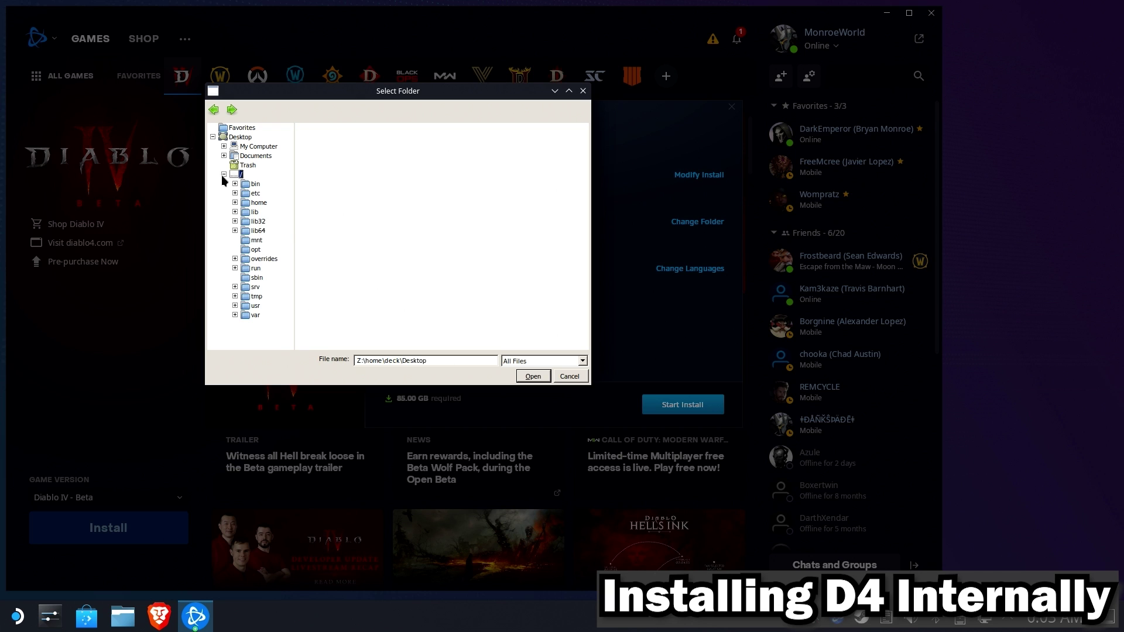
click(259, 203)
double_click(312, 128)
double_click(315, 178)
click(533, 376)
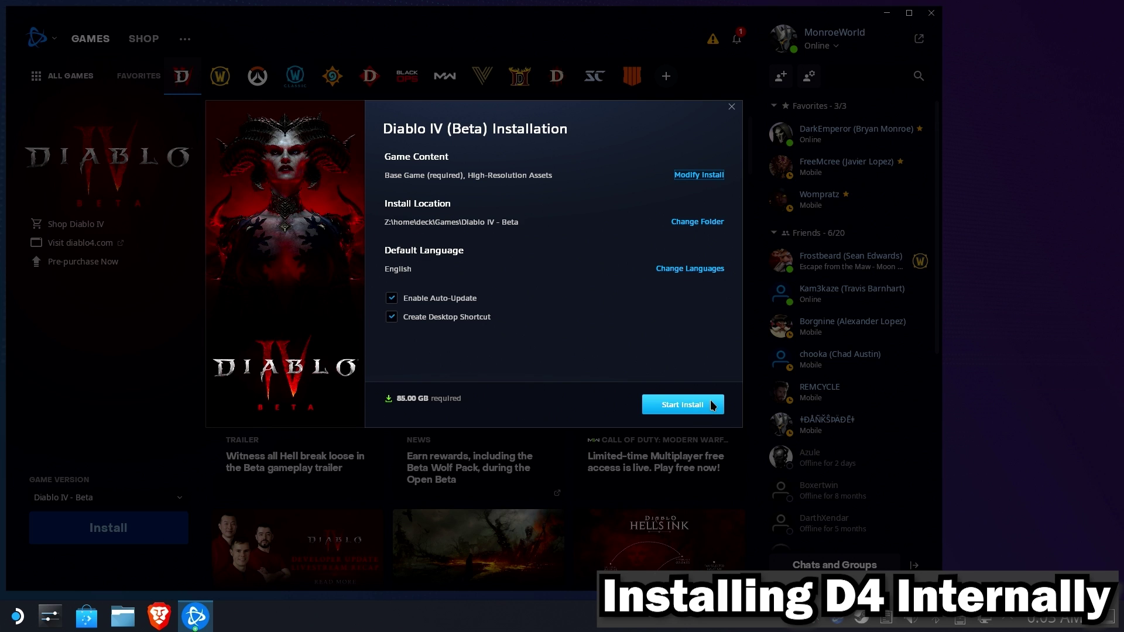
Step: Change the Diablo IV (Beta) install location to the SD card at Z:\run\media\mmcblk0p1, and close the installation dialog without installing
click(688, 223)
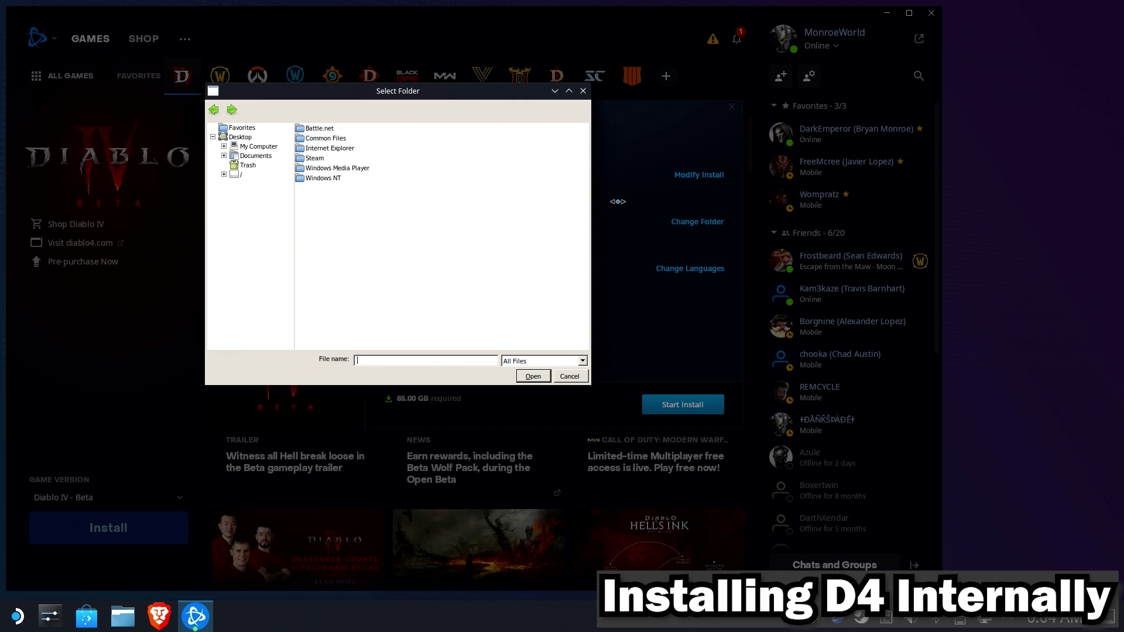
click(238, 175)
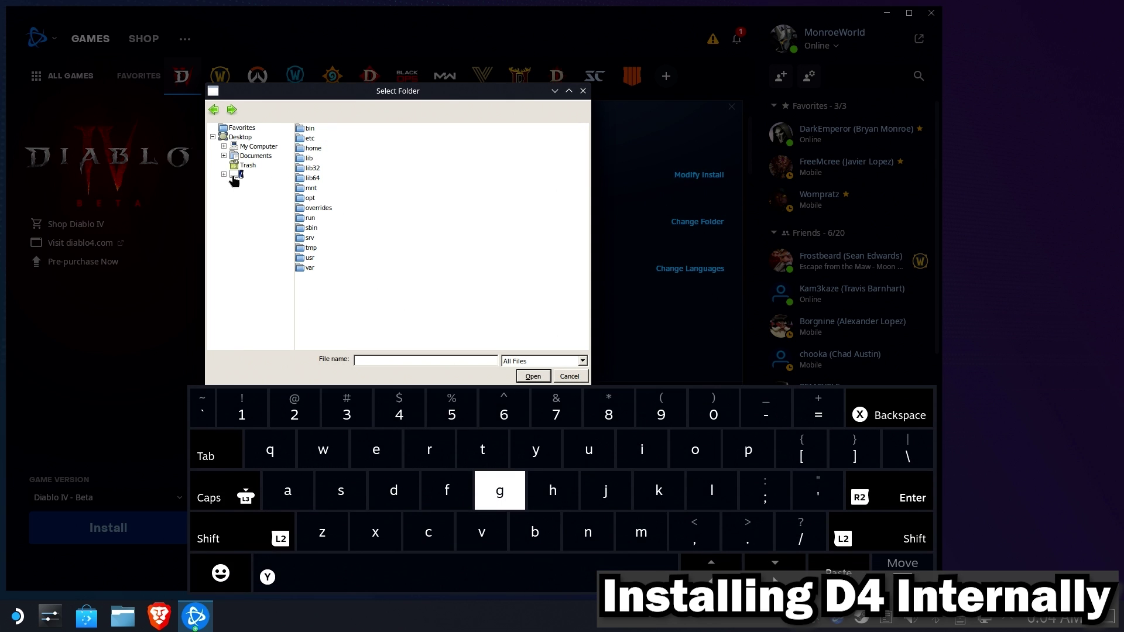
click(310, 218)
double_click(314, 218)
double_click(306, 146)
double_click(319, 129)
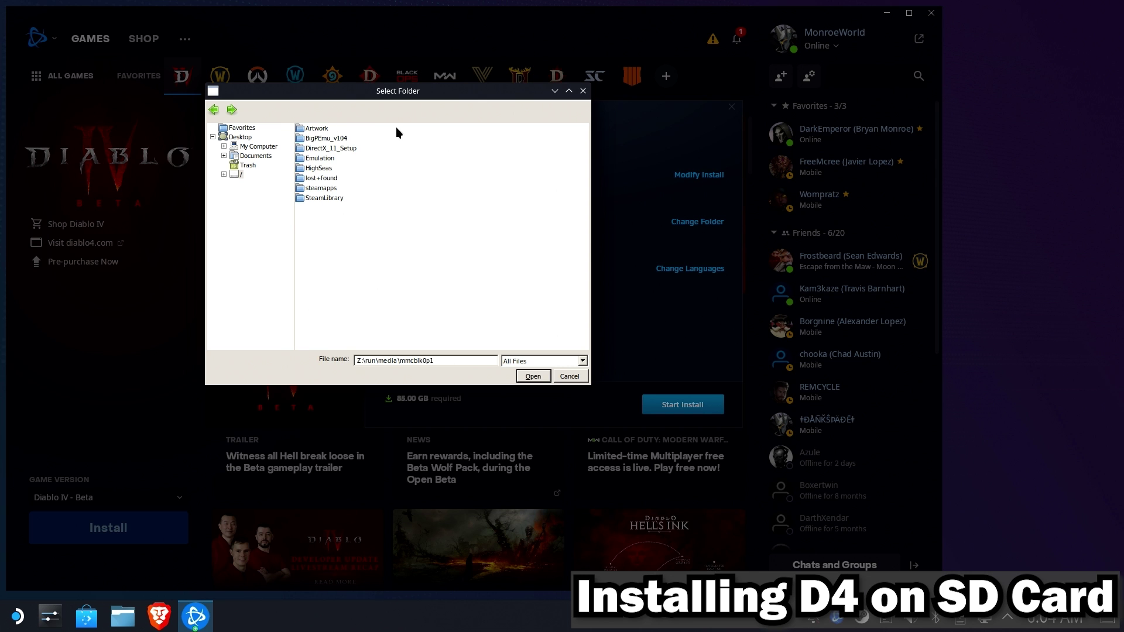
click(533, 376)
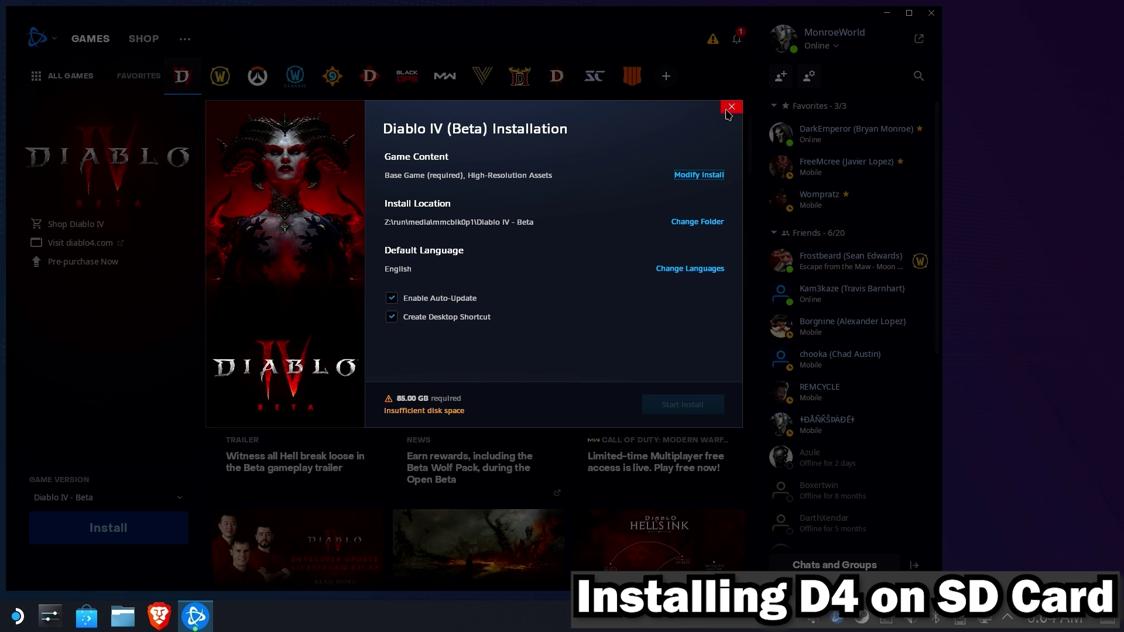
click(731, 108)
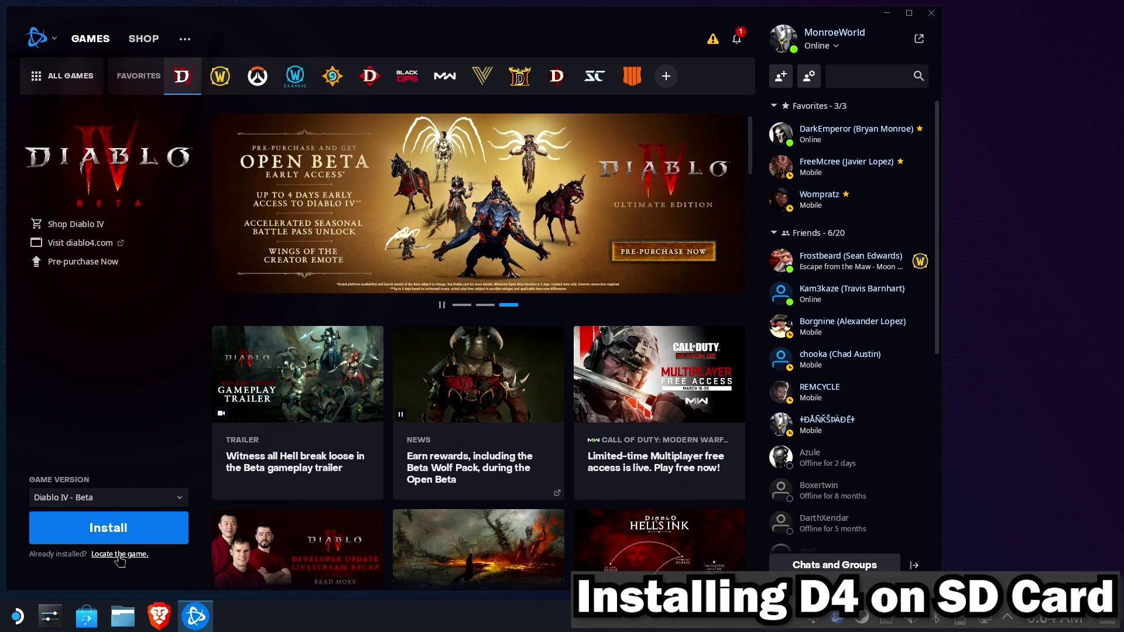
Step: Start locating the existing Diablo IV - Beta install and browse from the root folder through run\media to the mmcblk0p1 SD card
click(119, 556)
key(super+x)
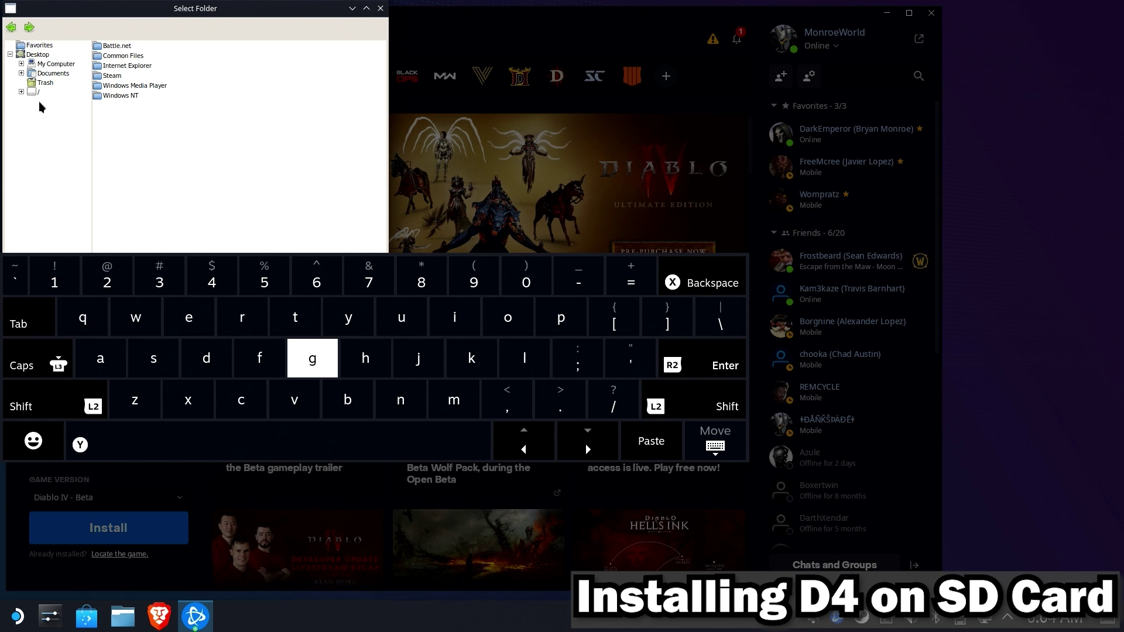
click(32, 93)
key(super+x)
double_click(111, 137)
double_click(117, 66)
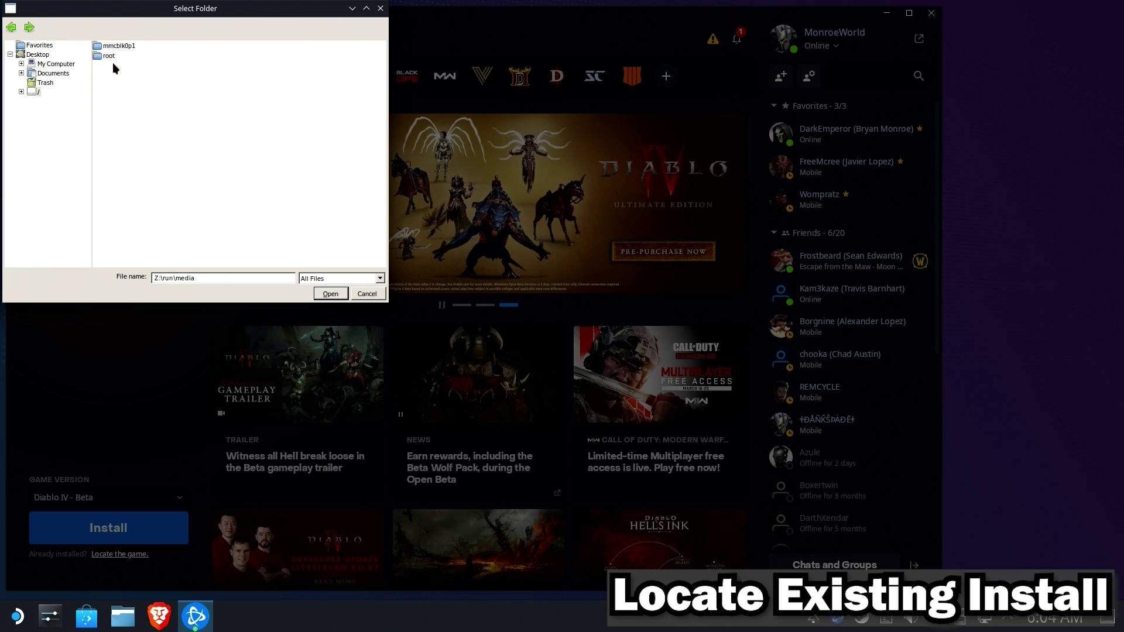
click(115, 48)
double_click(117, 47)
Step: Choose the Diablo IV - Beta folder inside HighSeas on the SD card as the existing install
double_click(120, 75)
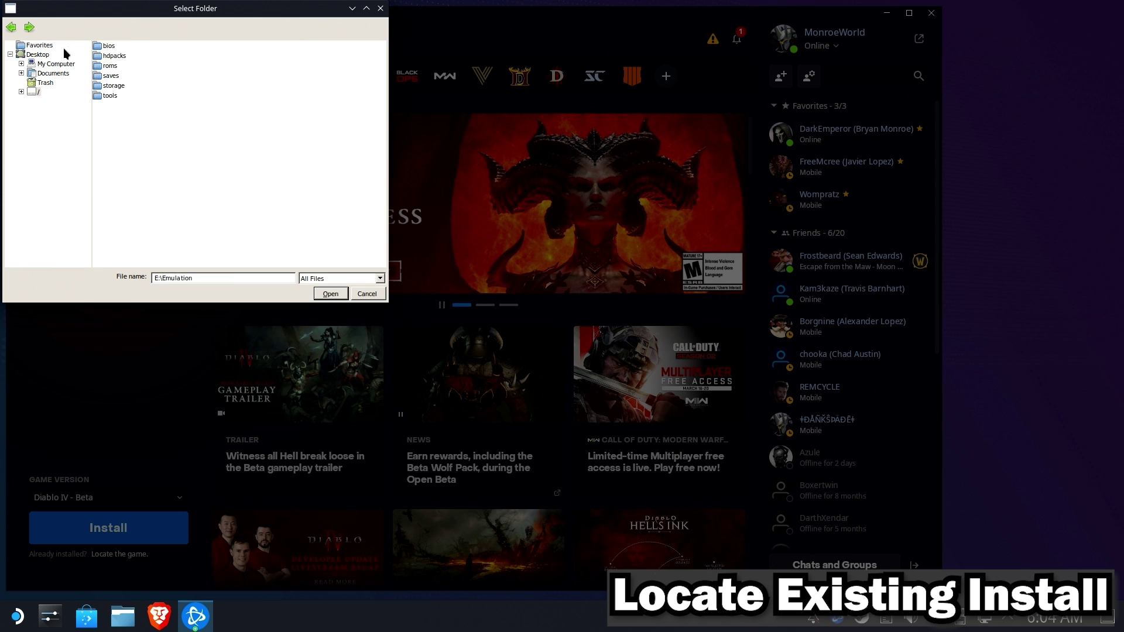
click(10, 27)
double_click(115, 85)
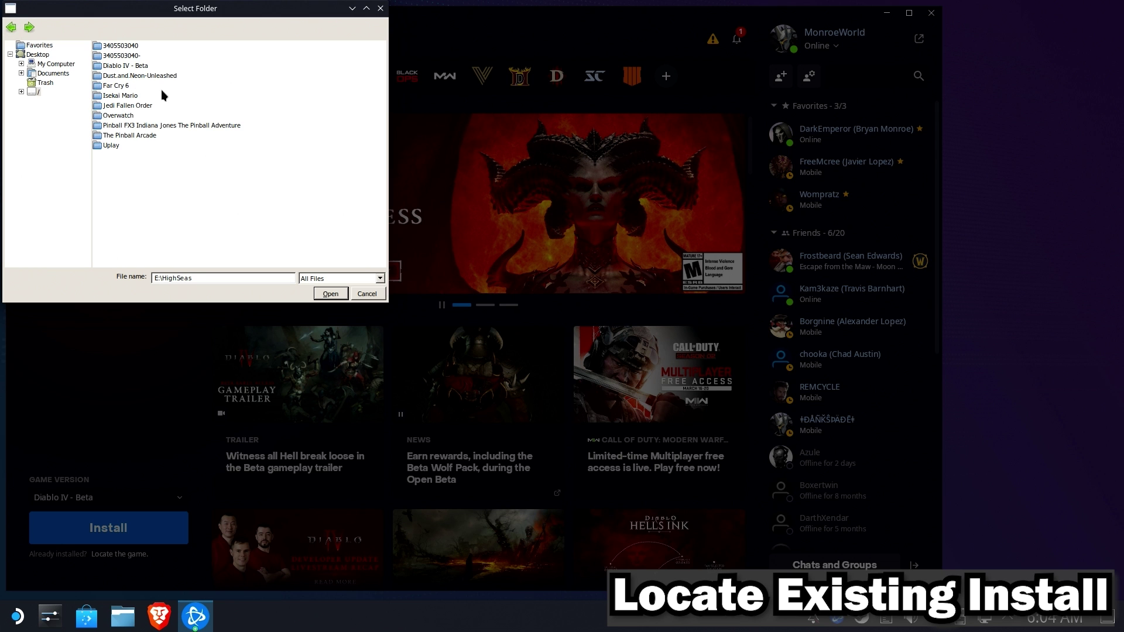
double_click(125, 66)
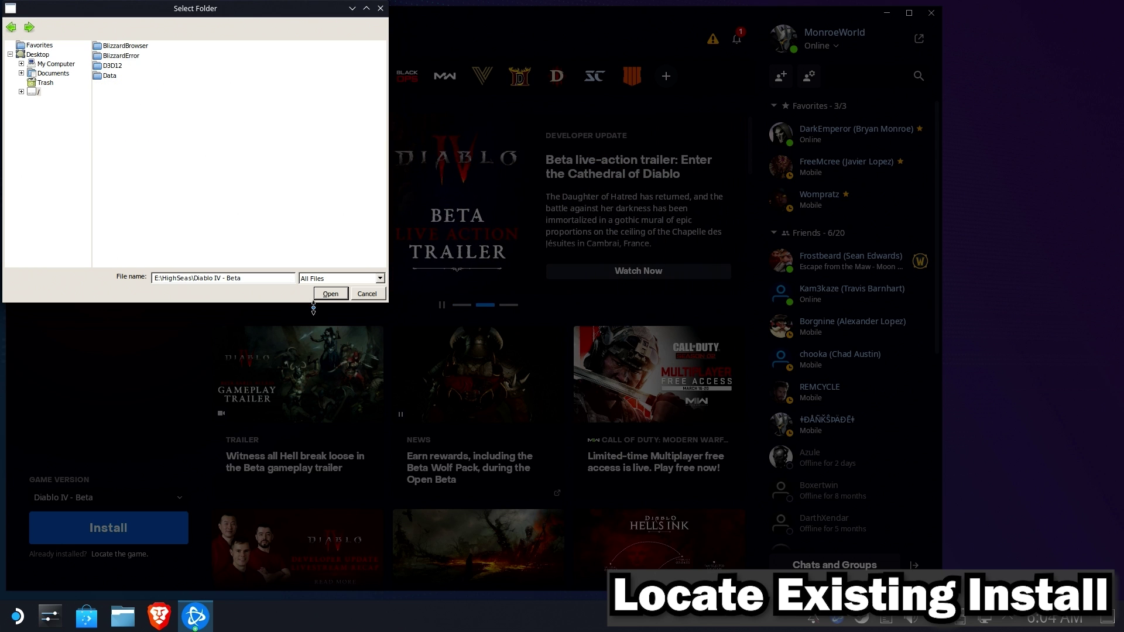
click(328, 294)
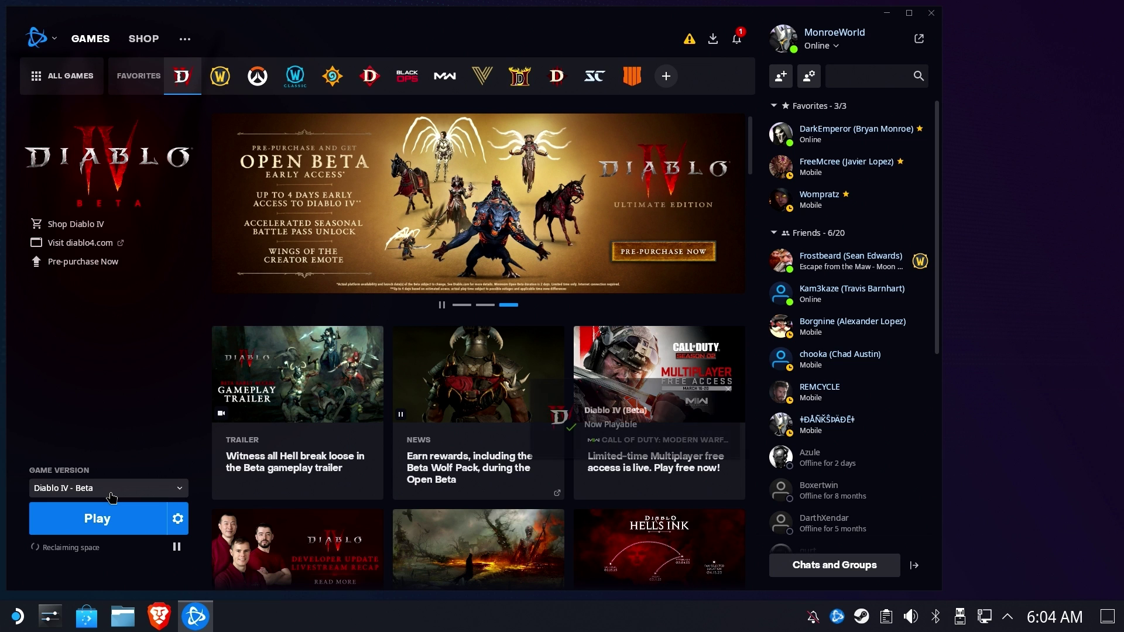
Step: Launch Protontricks from the Utilities applications and move its Steam app list to a free area of the desktop
click(17, 620)
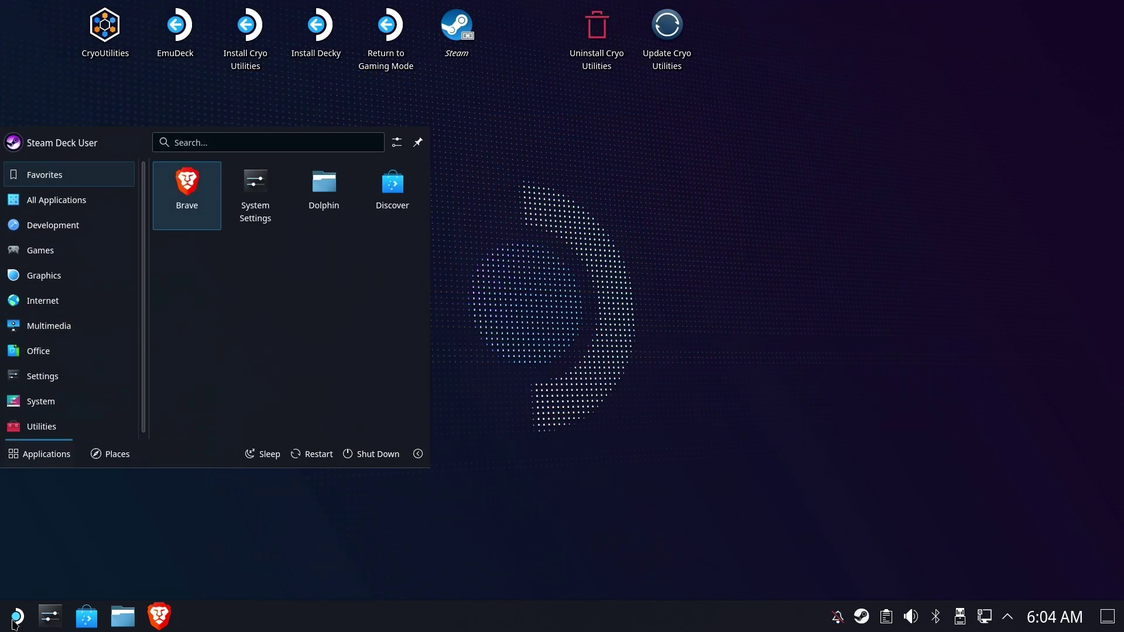
mouse_move(36, 428)
scroll(231, 380, down, 2)
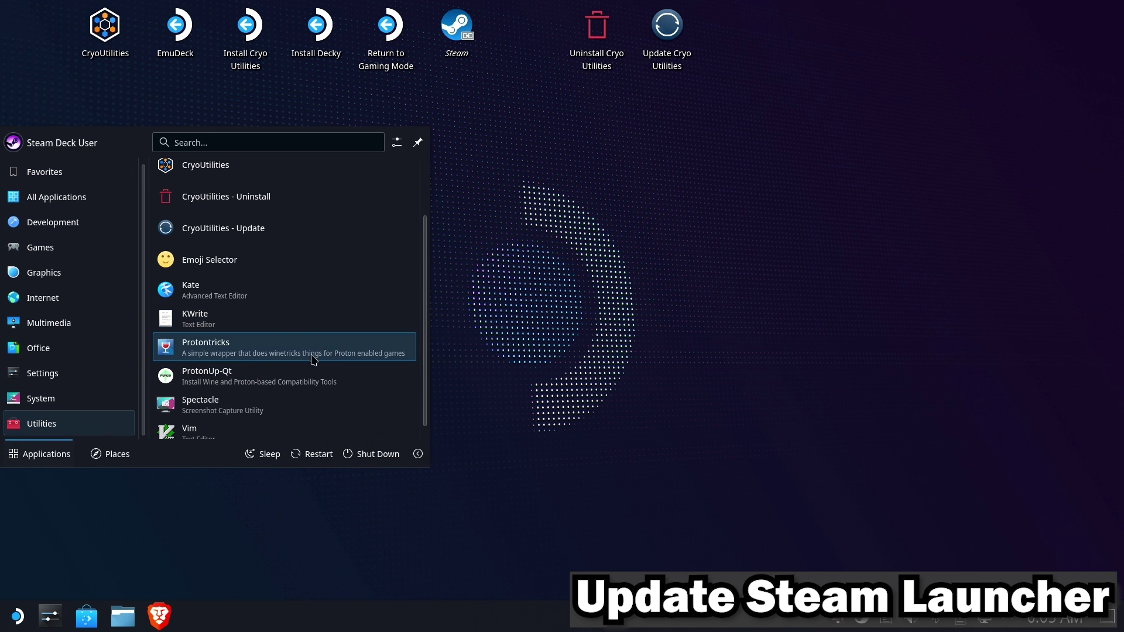
click(230, 350)
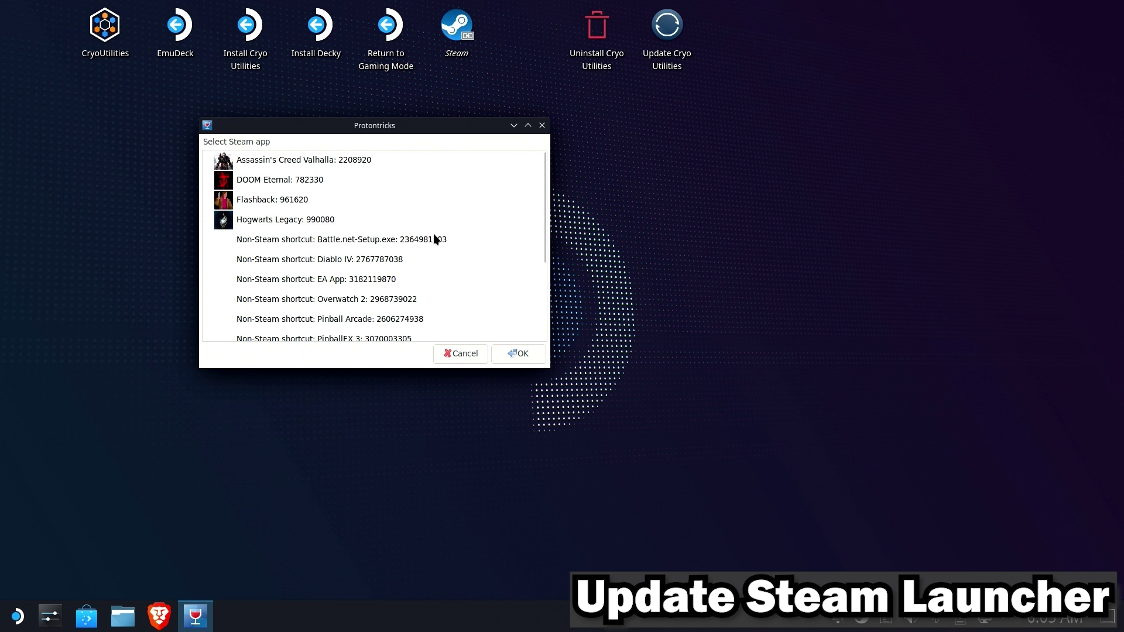
drag(413, 128, 249, 32)
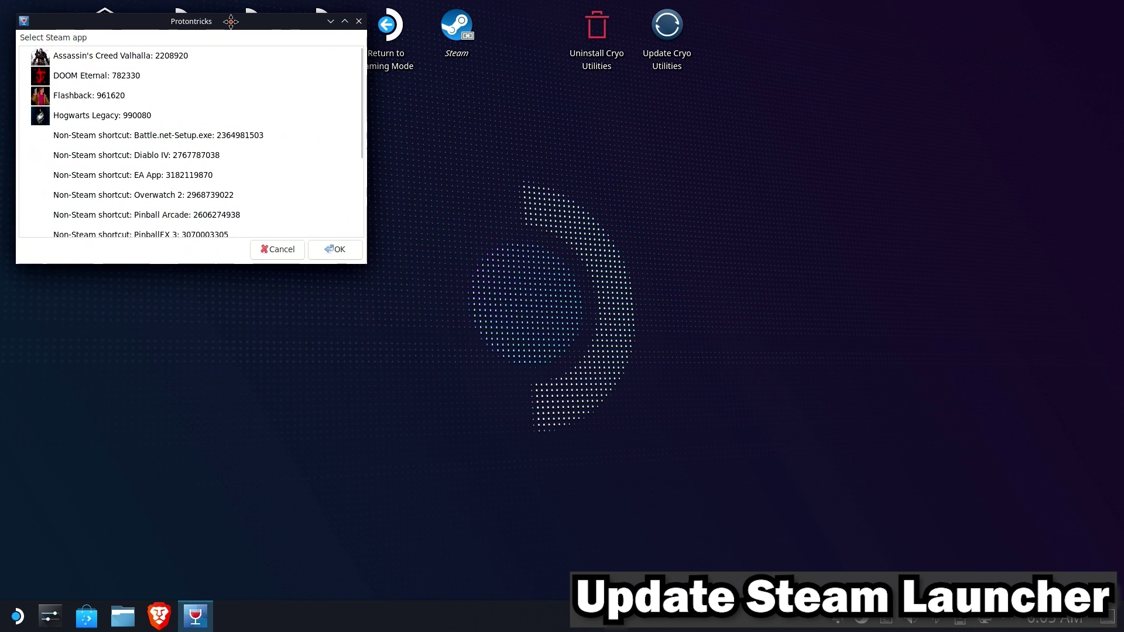
Step: Switch to Dolphin beside Protontricks, show the compatdata folder's full path, and sort its folders by modified date, newest first
click(124, 614)
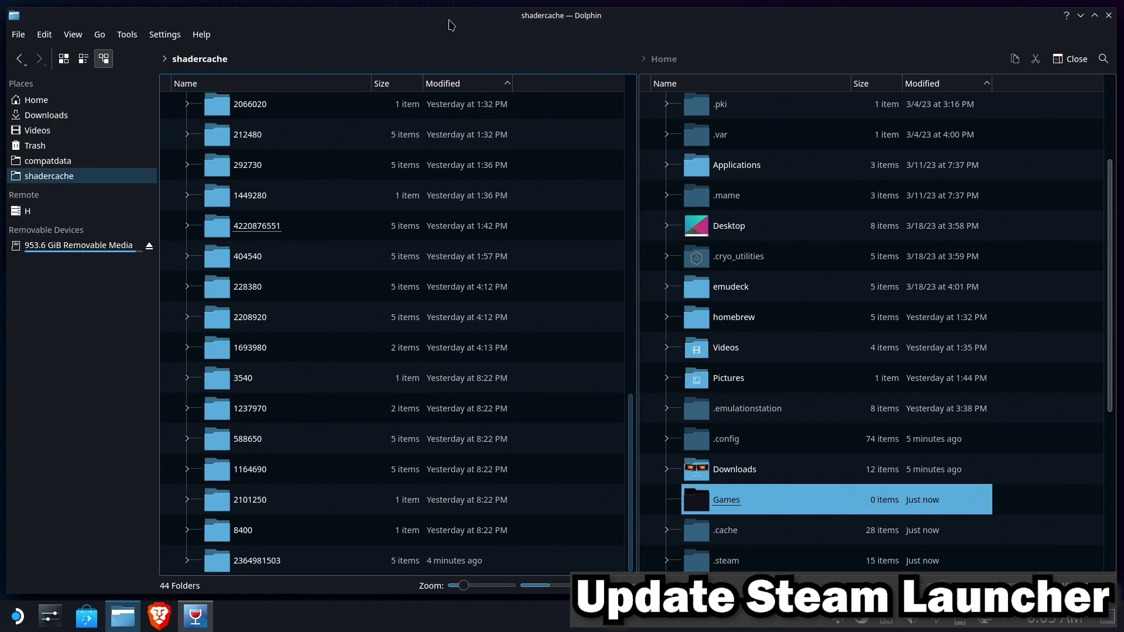
drag(449, 24, 890, 133)
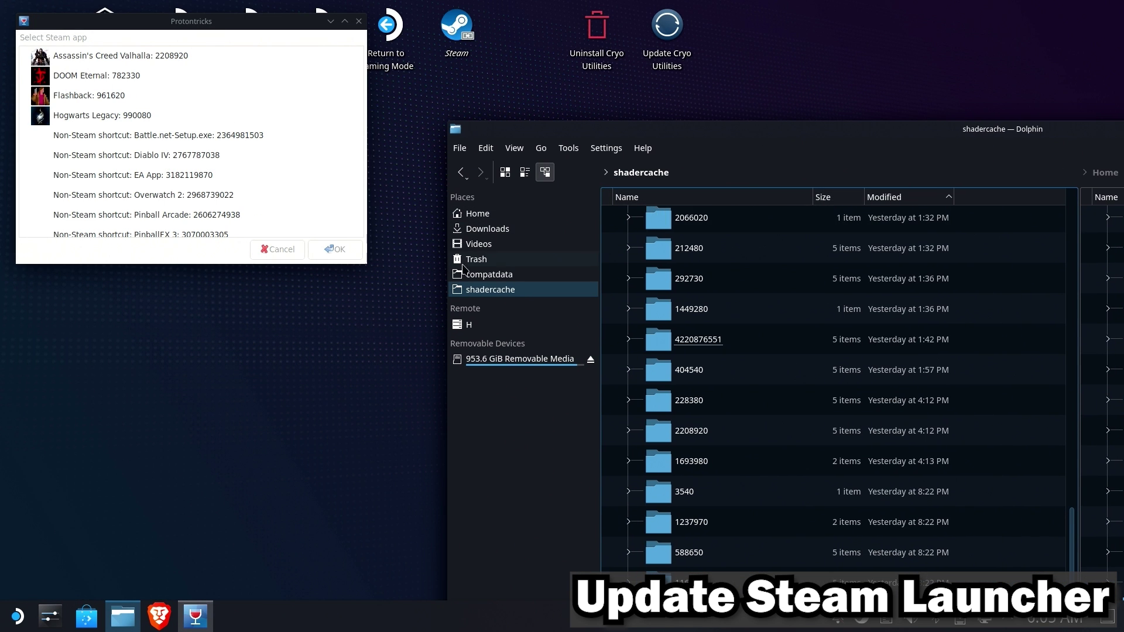
click(465, 274)
double_click(672, 172)
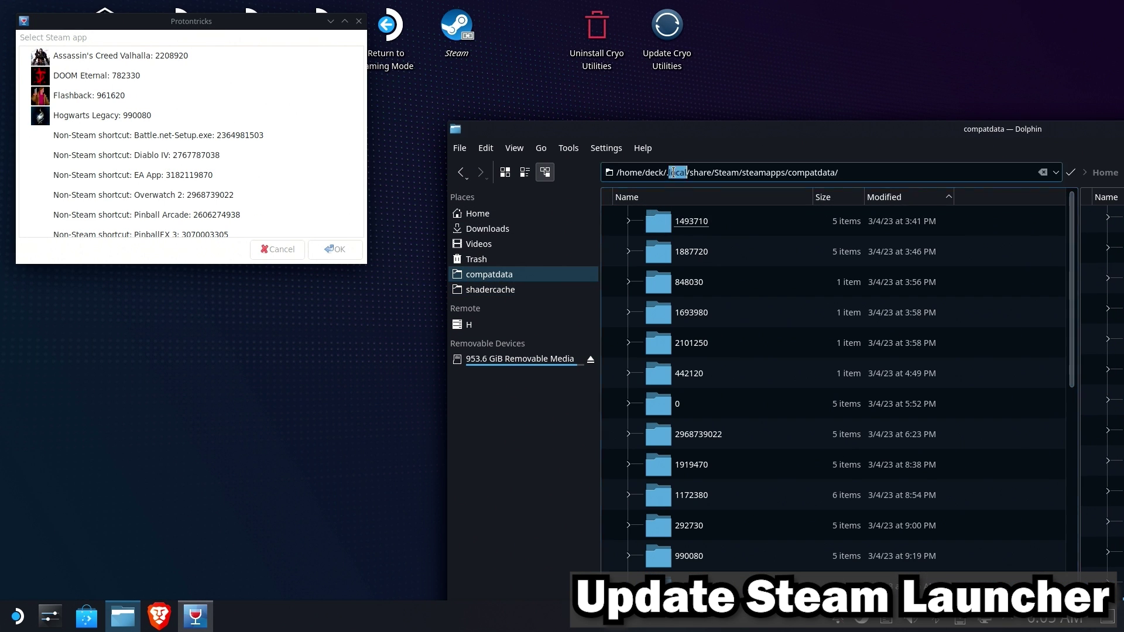
drag(850, 168, 564, 162)
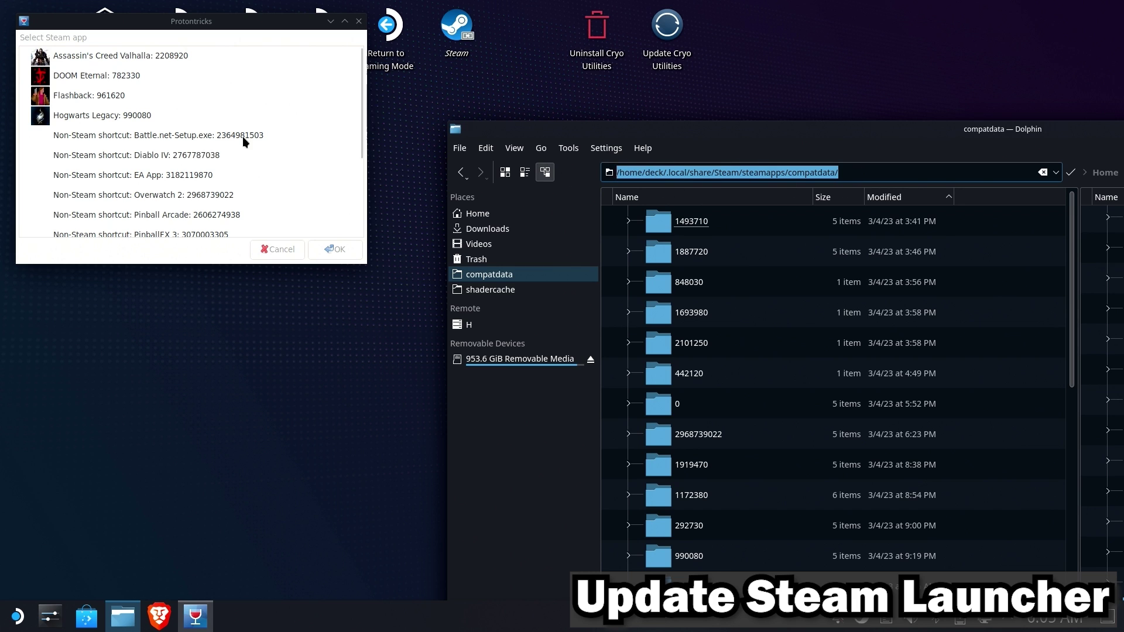
click(907, 197)
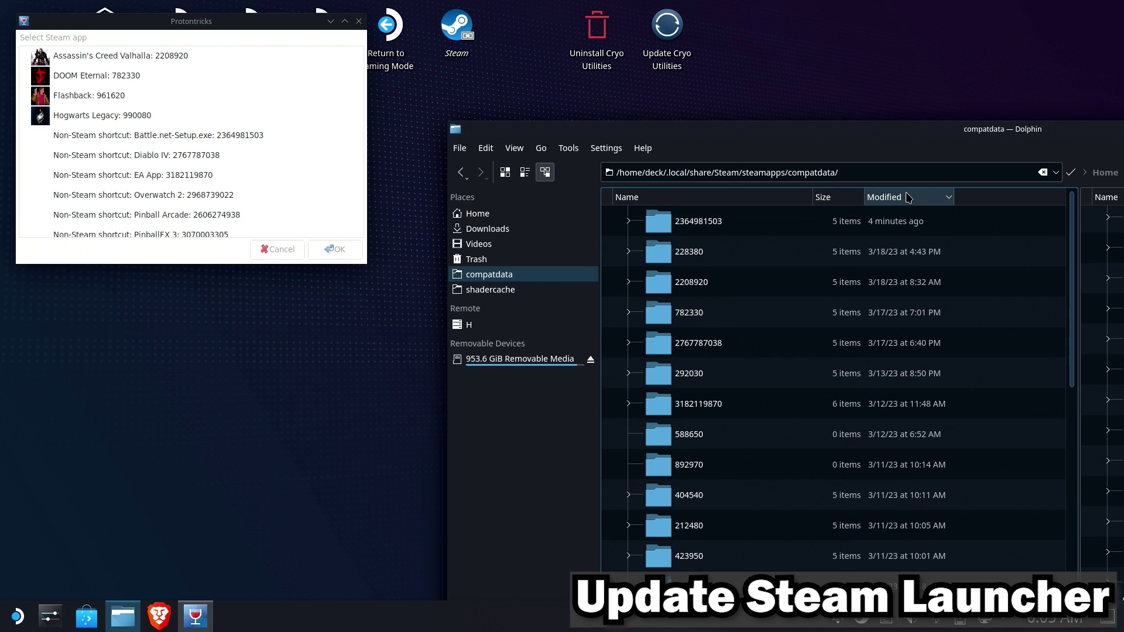
double_click(696, 221)
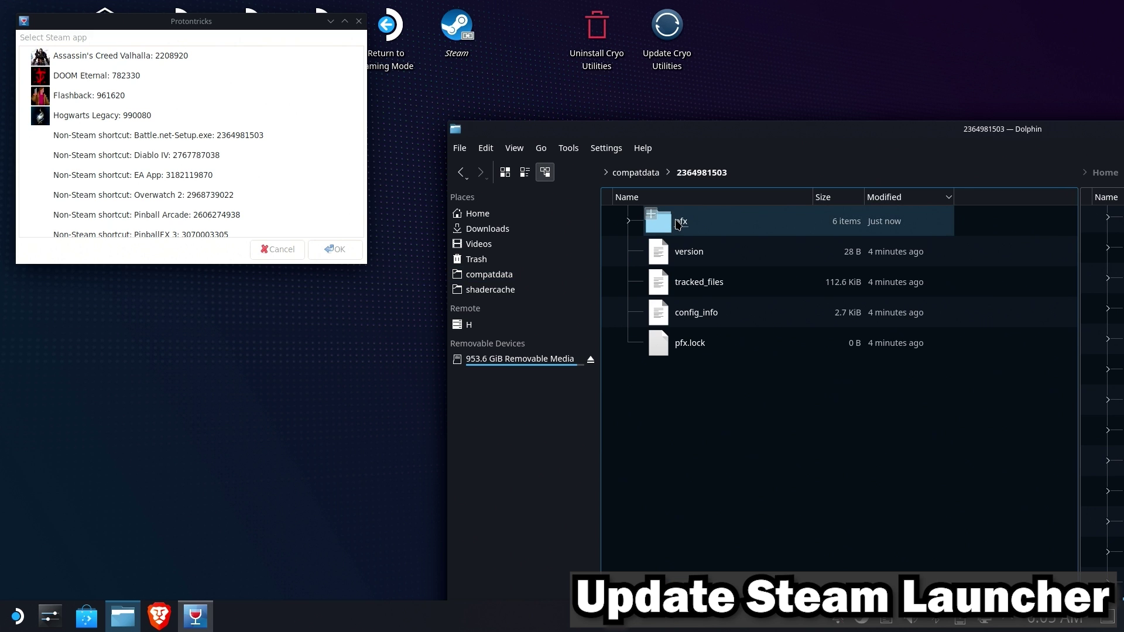
double_click(679, 222)
double_click(712, 252)
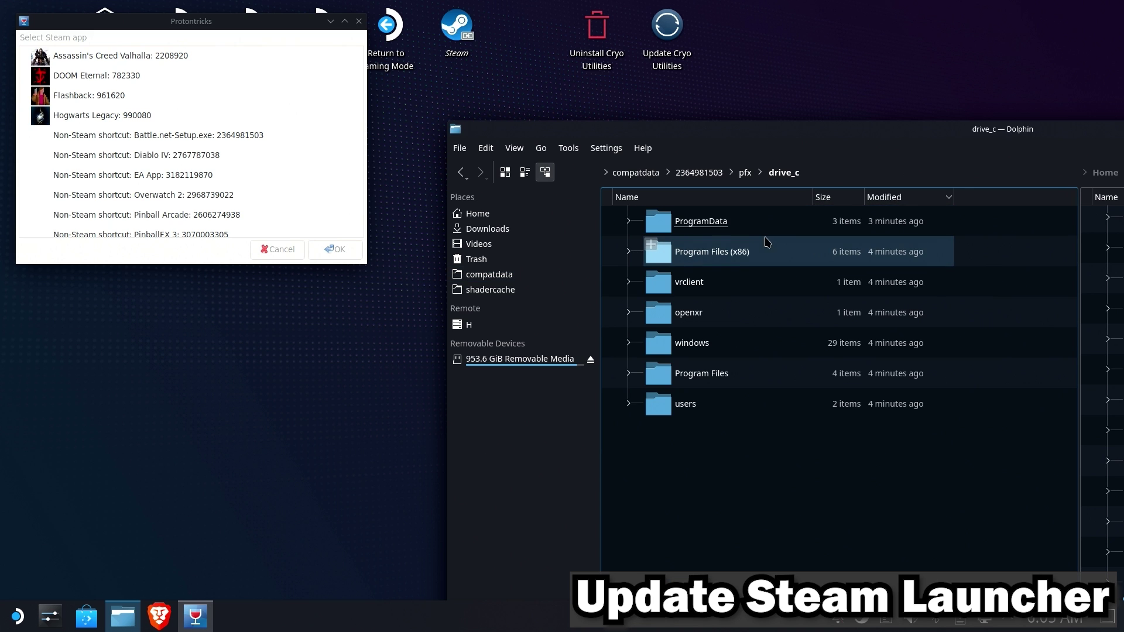
double_click(737, 259)
double_click(740, 222)
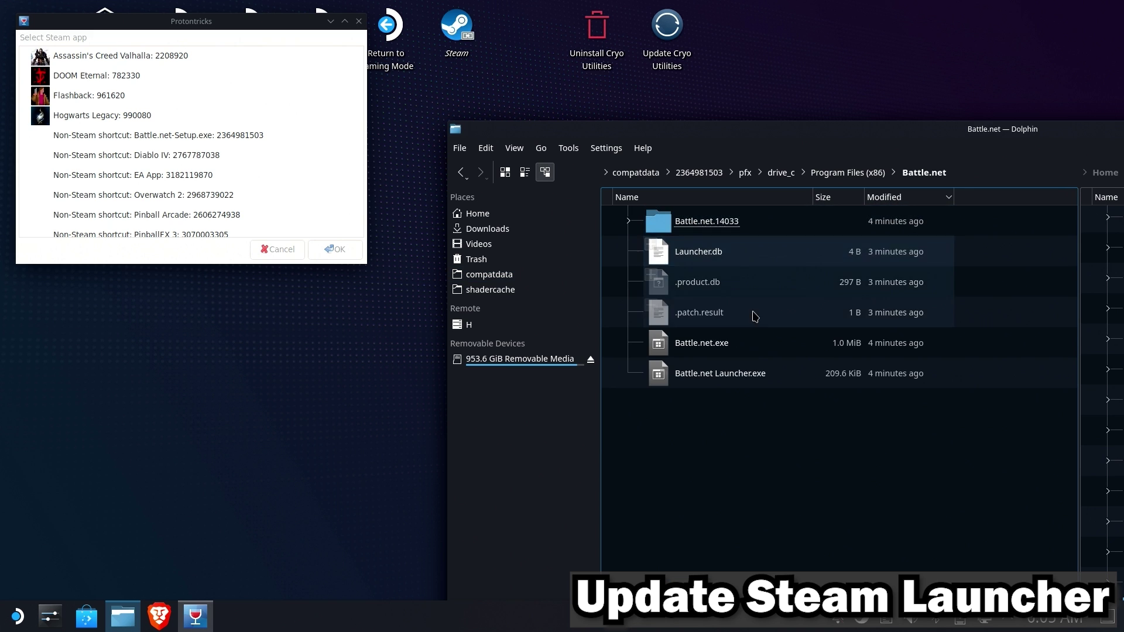
Step: Copy the location of Battle.net.exe and minimize Dolphin
right_click(746, 348)
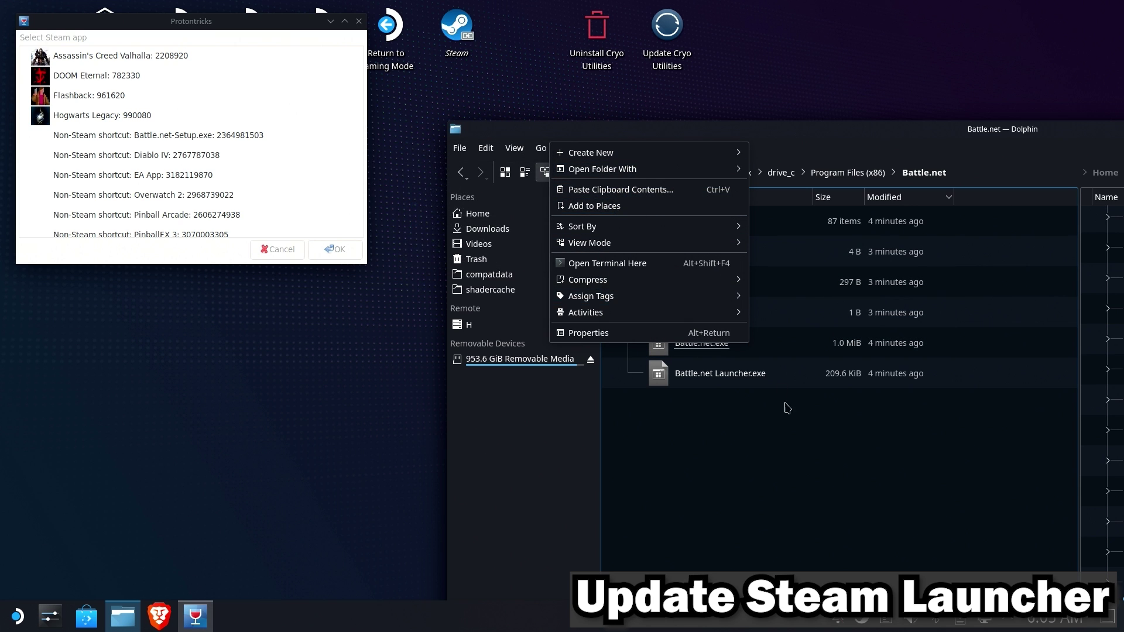
key(Escape)
right_click(750, 349)
click(630, 141)
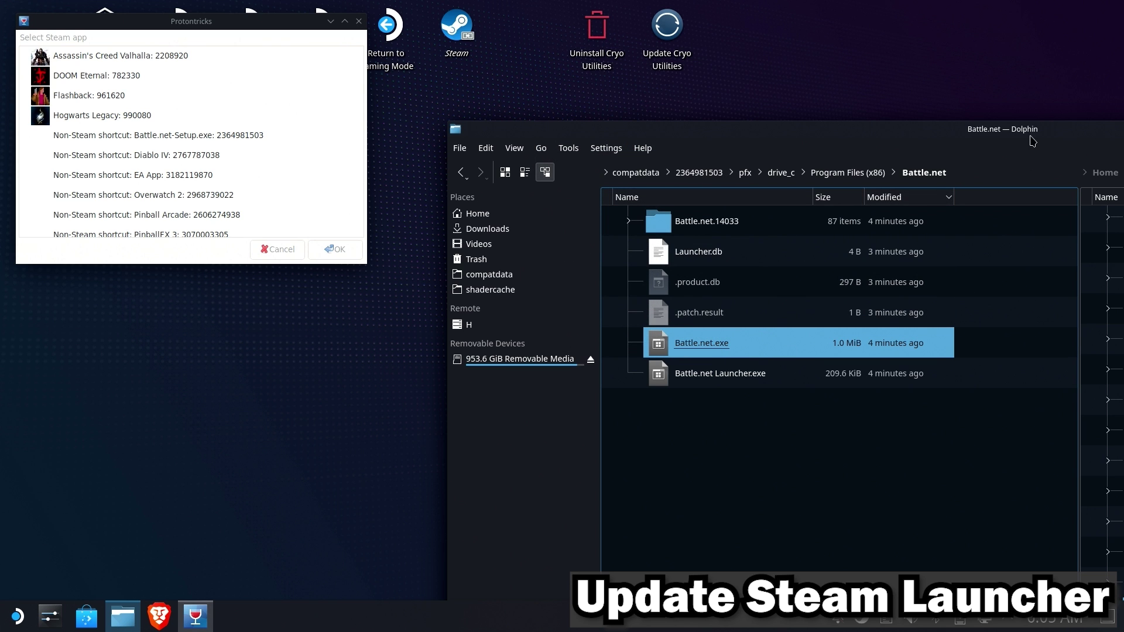
drag(1033, 139, 586, 282)
click(1075, 273)
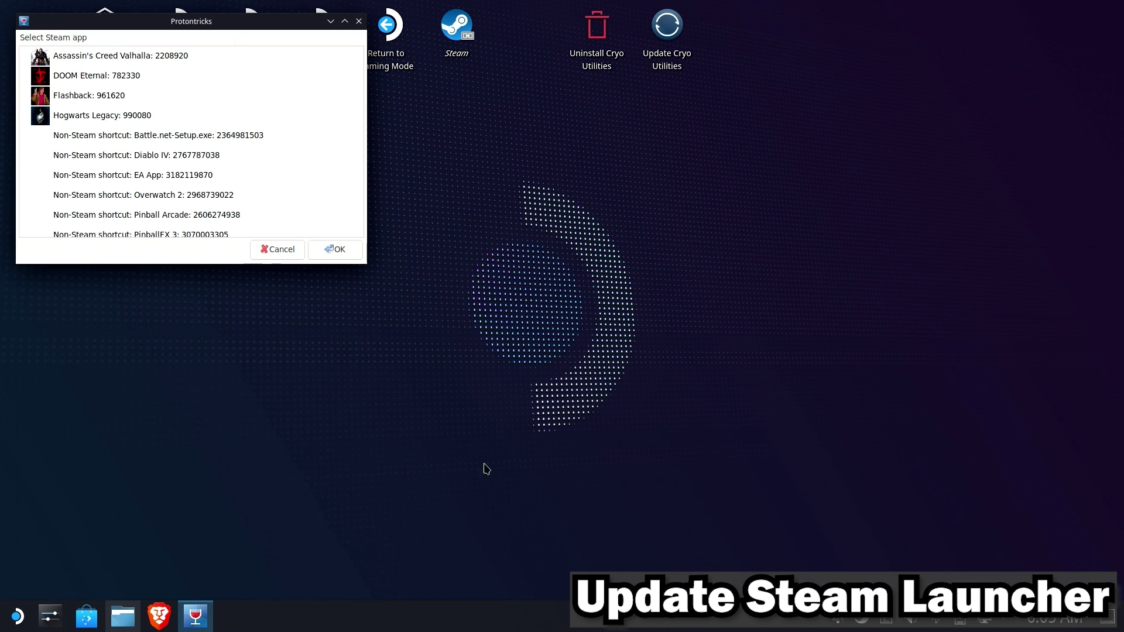
Step: Switch to the Steam library and open the properties of the Battle.net-Setup.exe shortcut
right_click(865, 621)
click(872, 490)
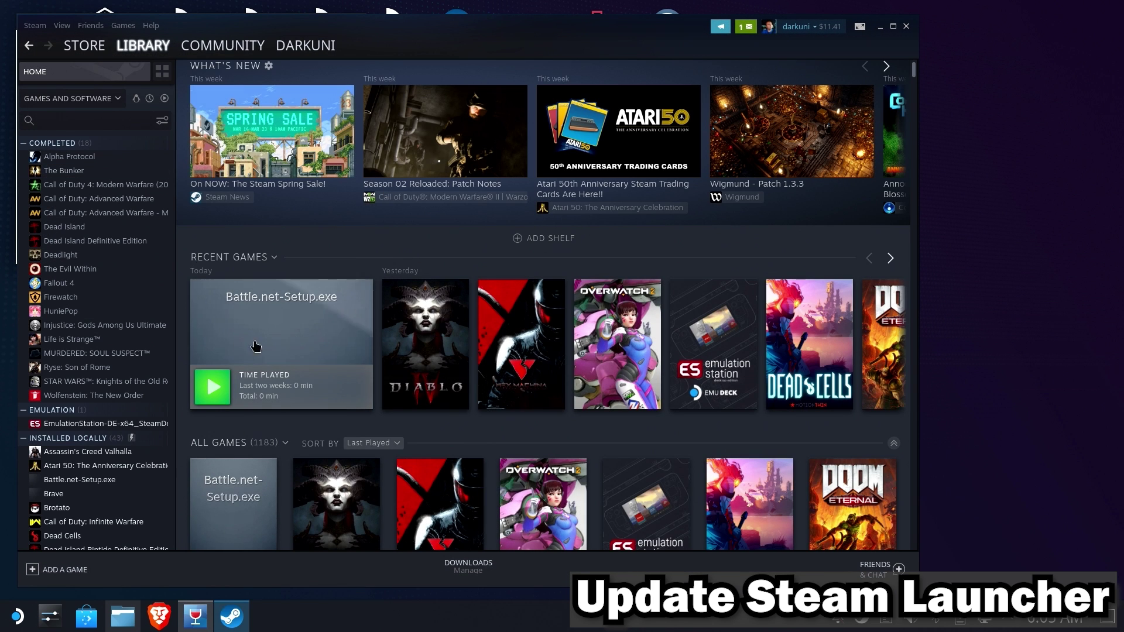
click(264, 348)
click(865, 262)
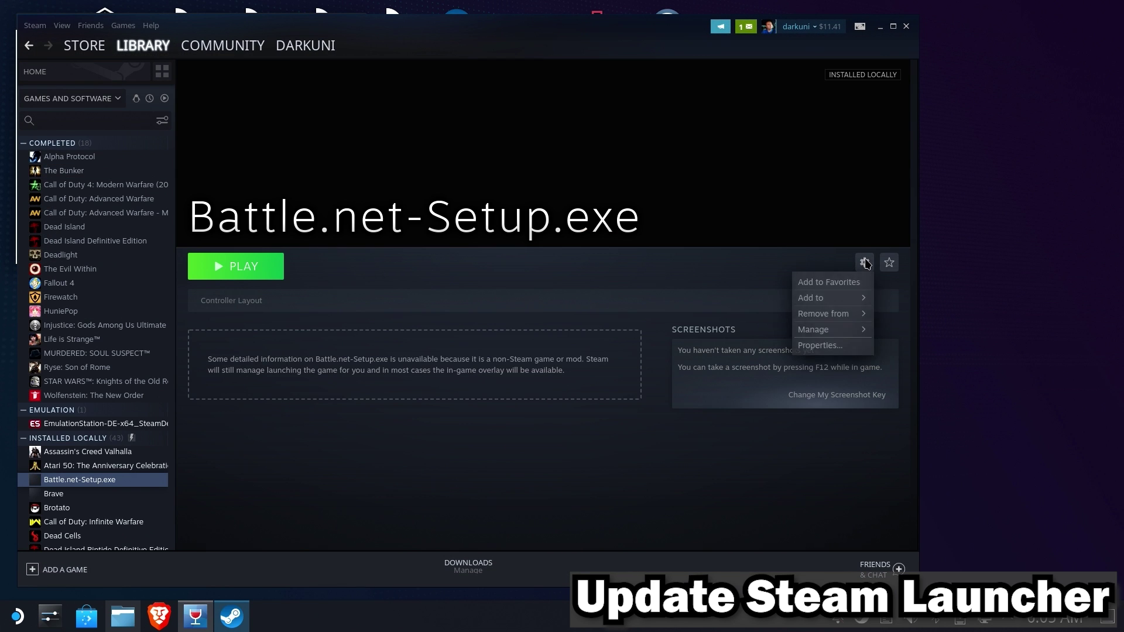
click(819, 346)
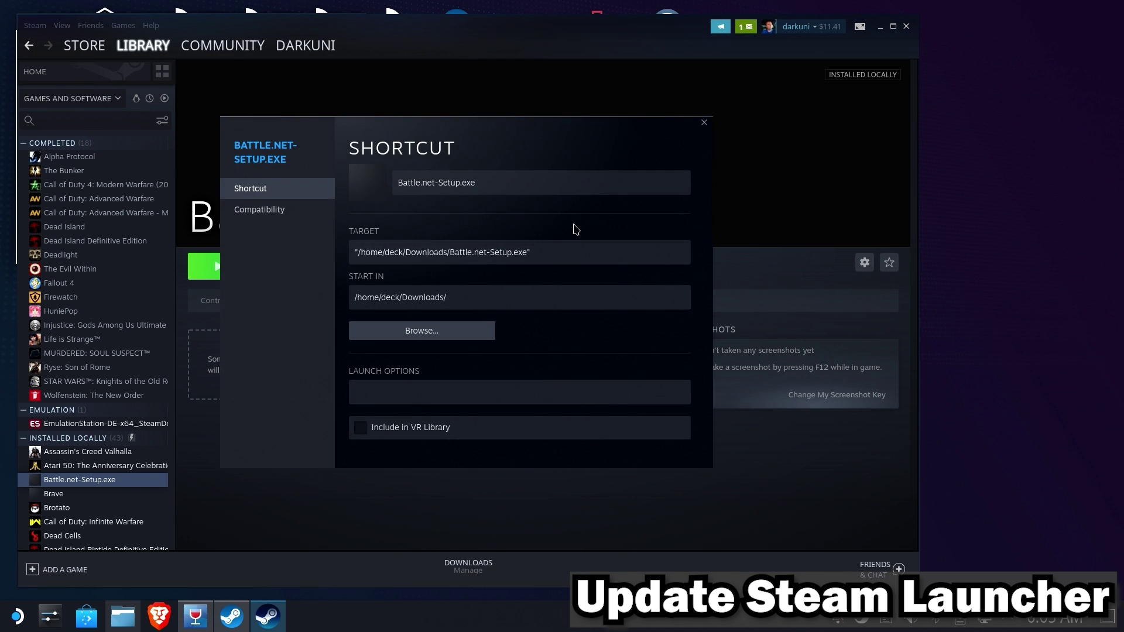
Step: Point the Battle.net-Setup.exe shortcut's target at the installed Battle.net.exe using the copied location, and close its properties
drag(542, 250, 288, 245)
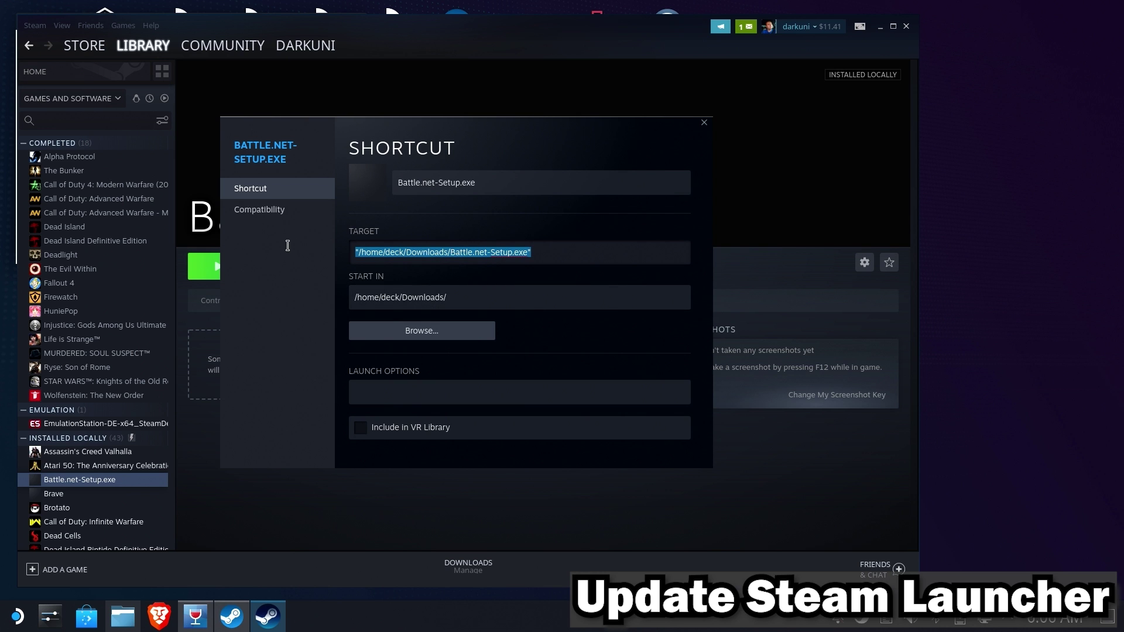
click(424, 335)
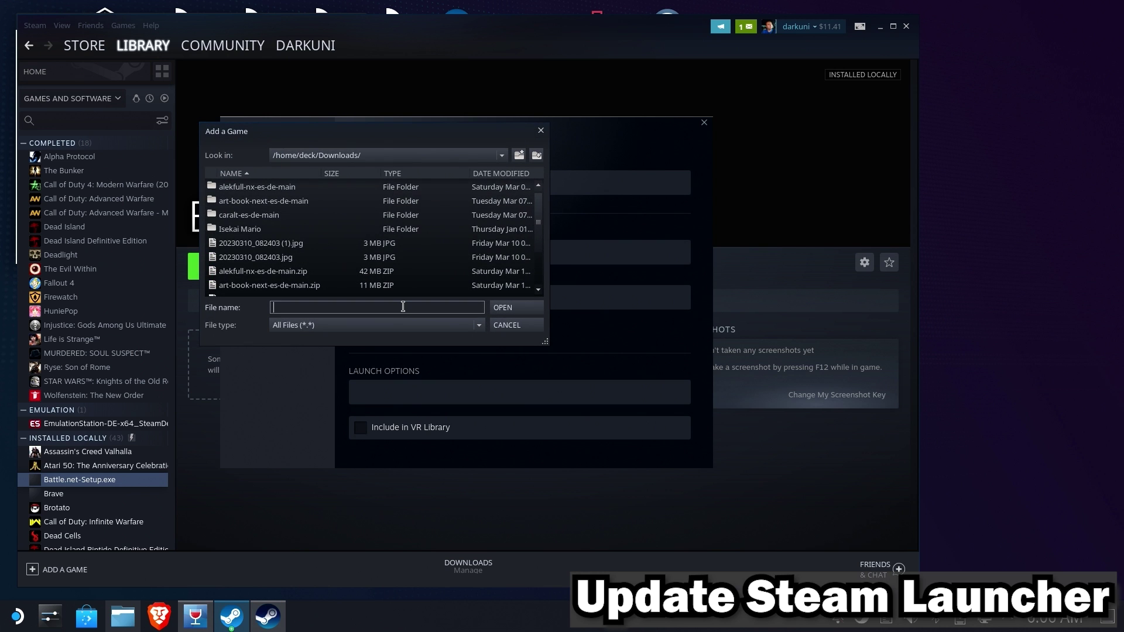
key(ctrl+v)
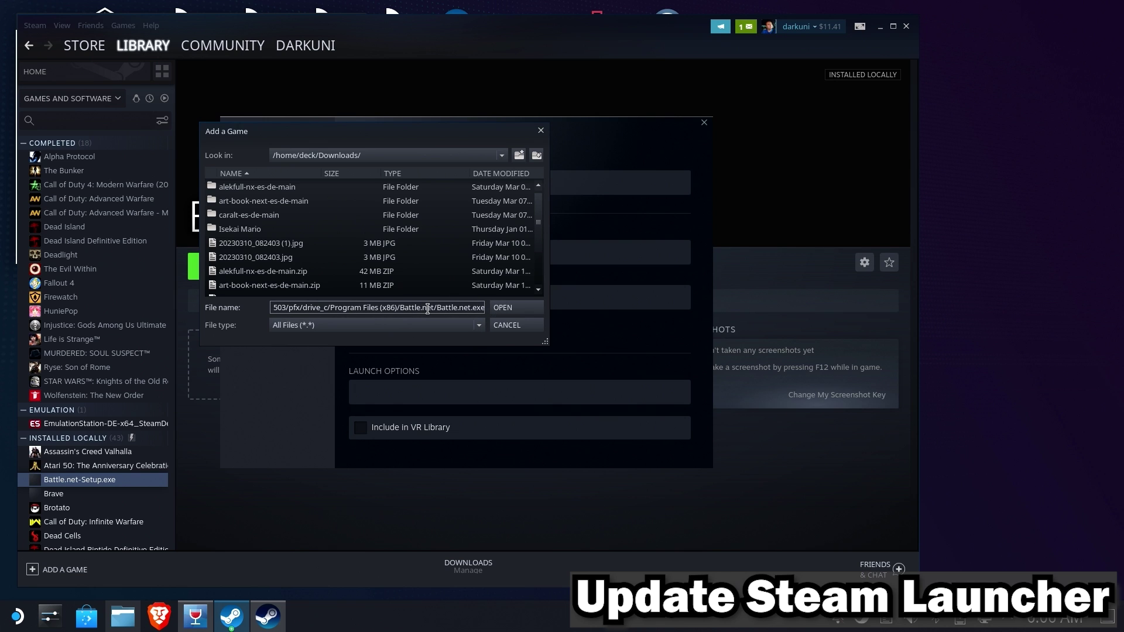
click(516, 313)
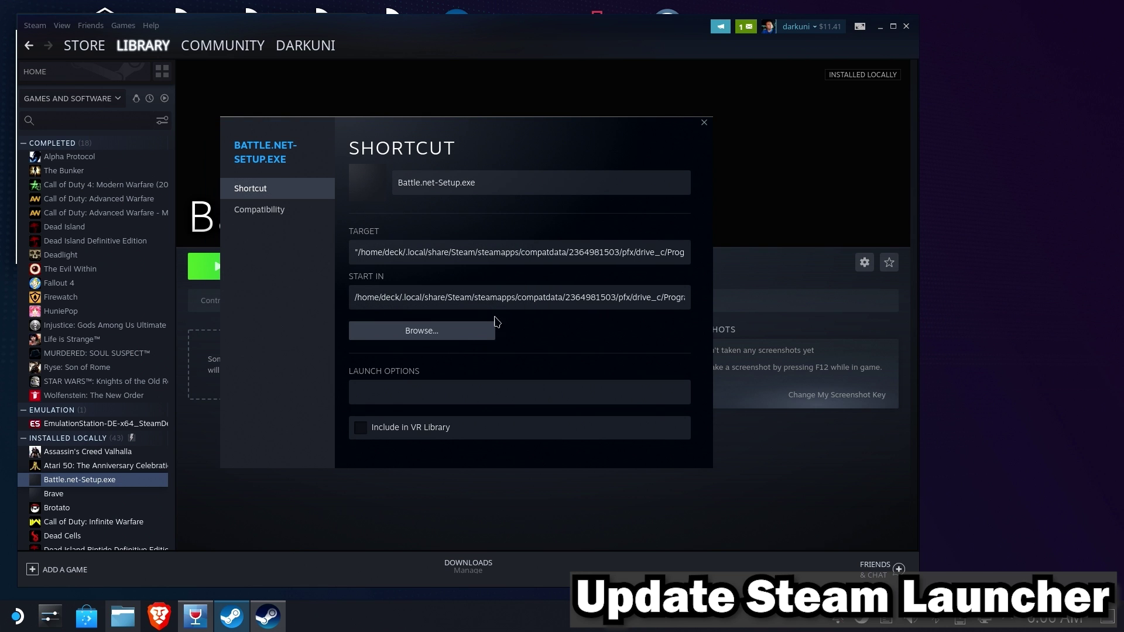
click(704, 122)
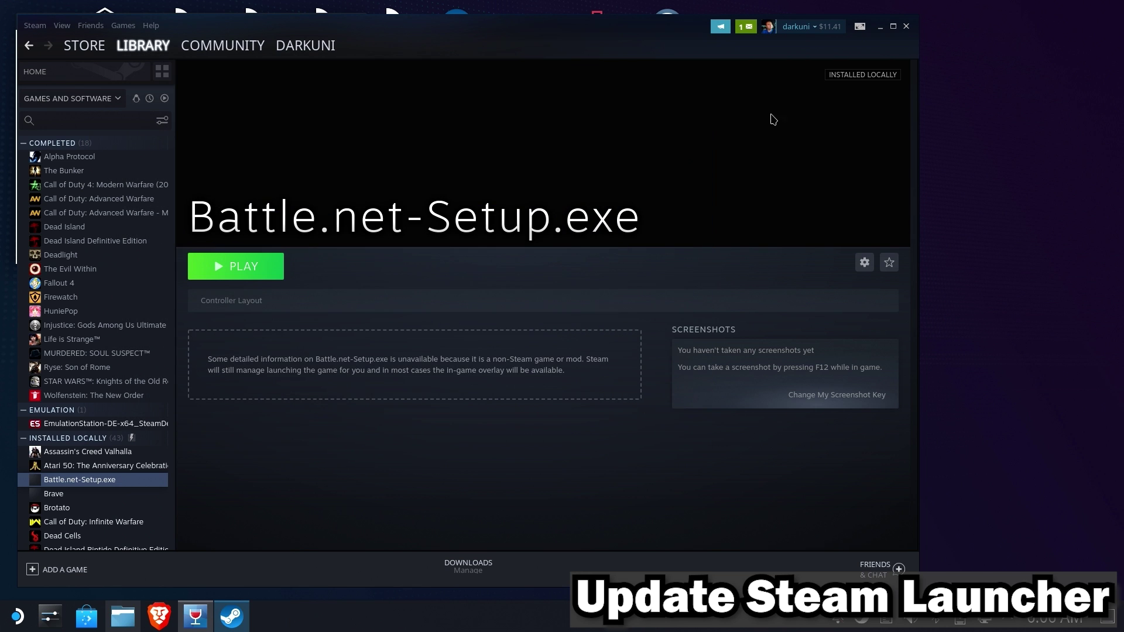
Step: Rename the Battle.net-Setup.exe shortcut as "Diablo 4 - Beta" in its properties
click(864, 262)
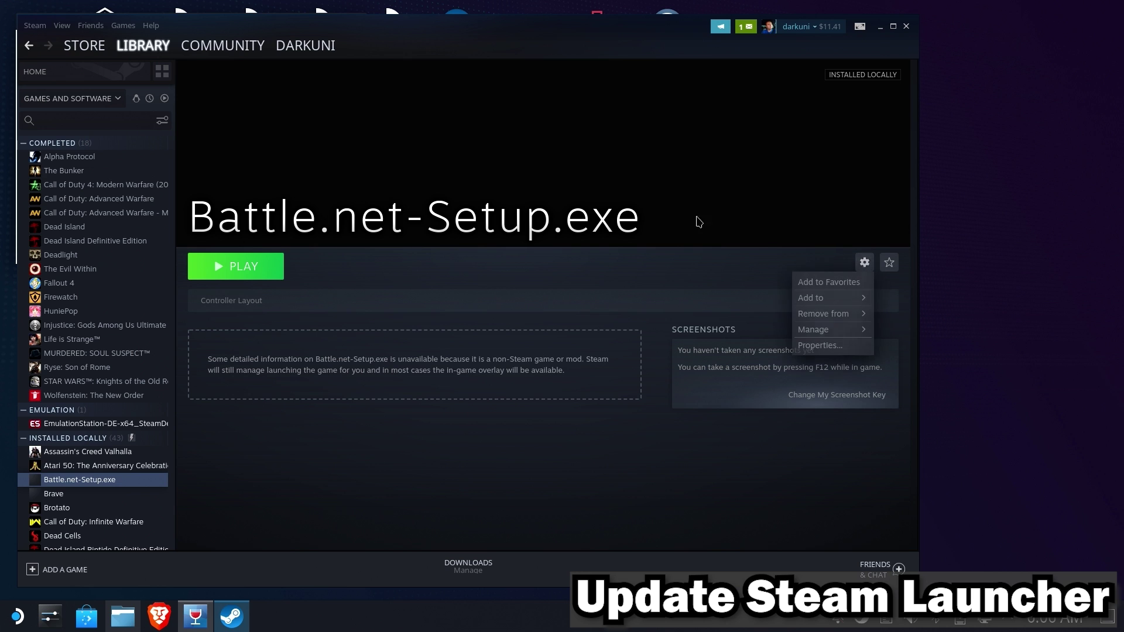
click(822, 345)
drag(528, 184, 286, 154)
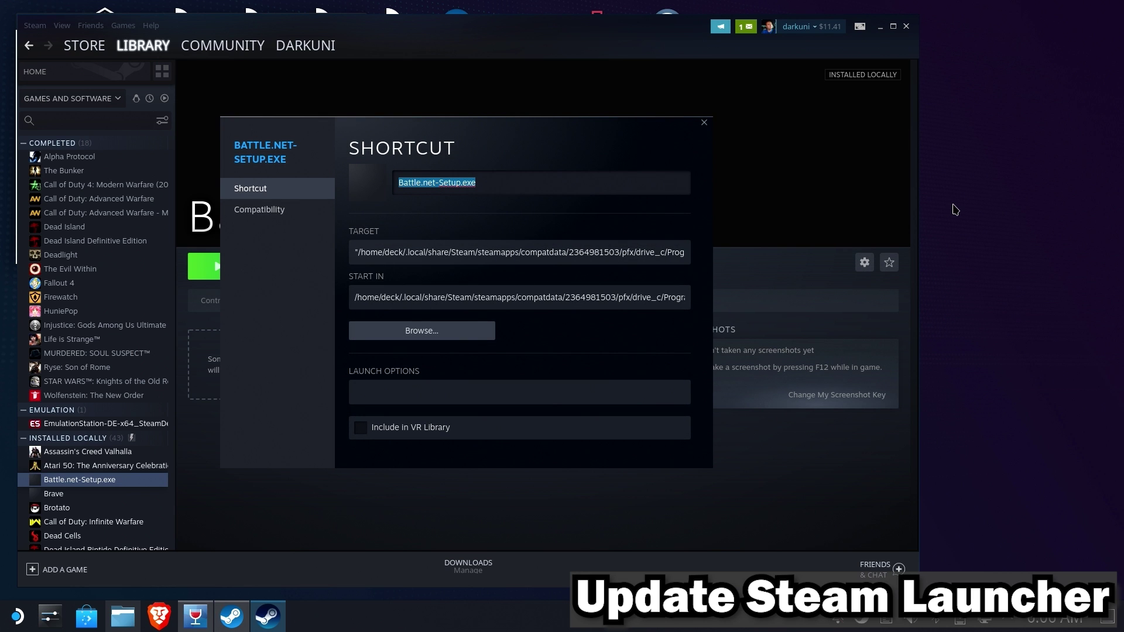
text(Diablo)
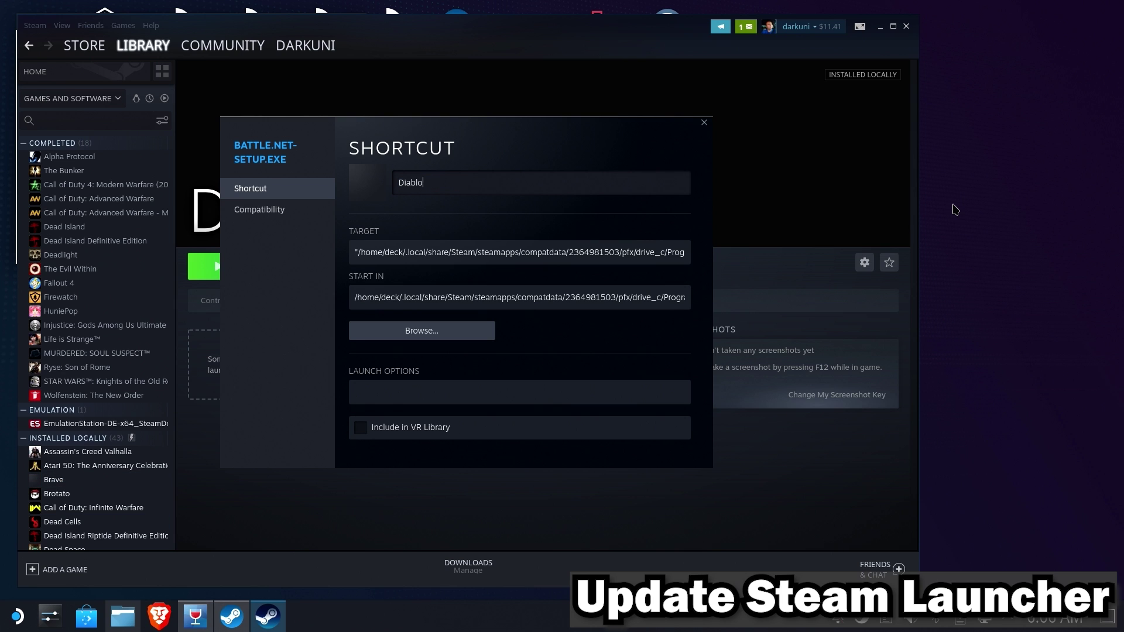
text( 4 - Beata)
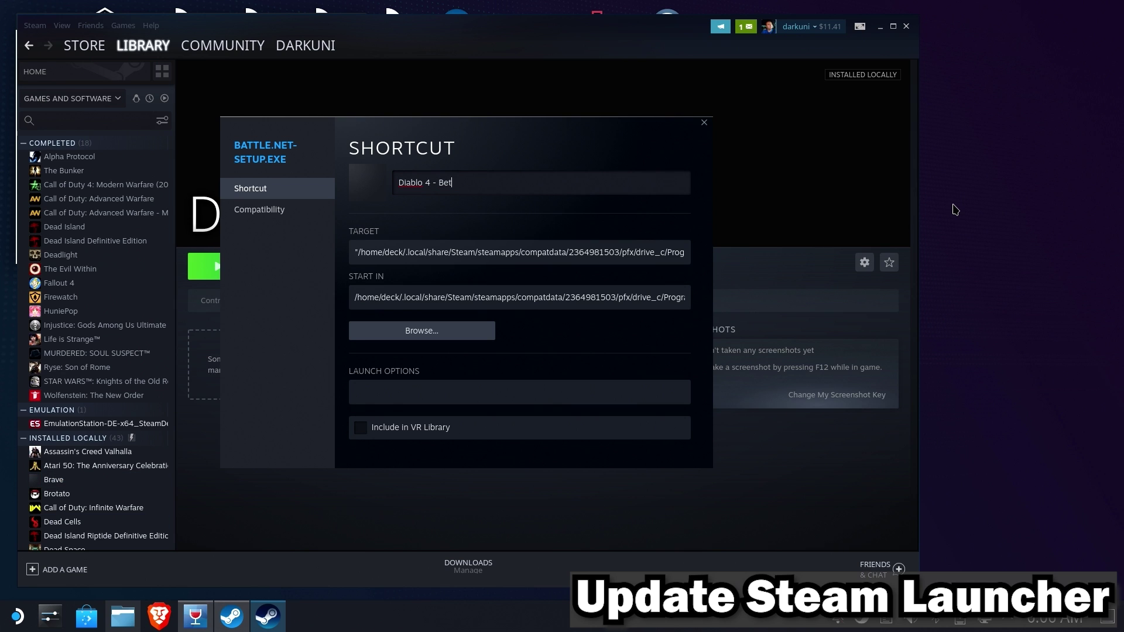
key(BackSpace)
key(BackSpace)
text(ta)
click(705, 123)
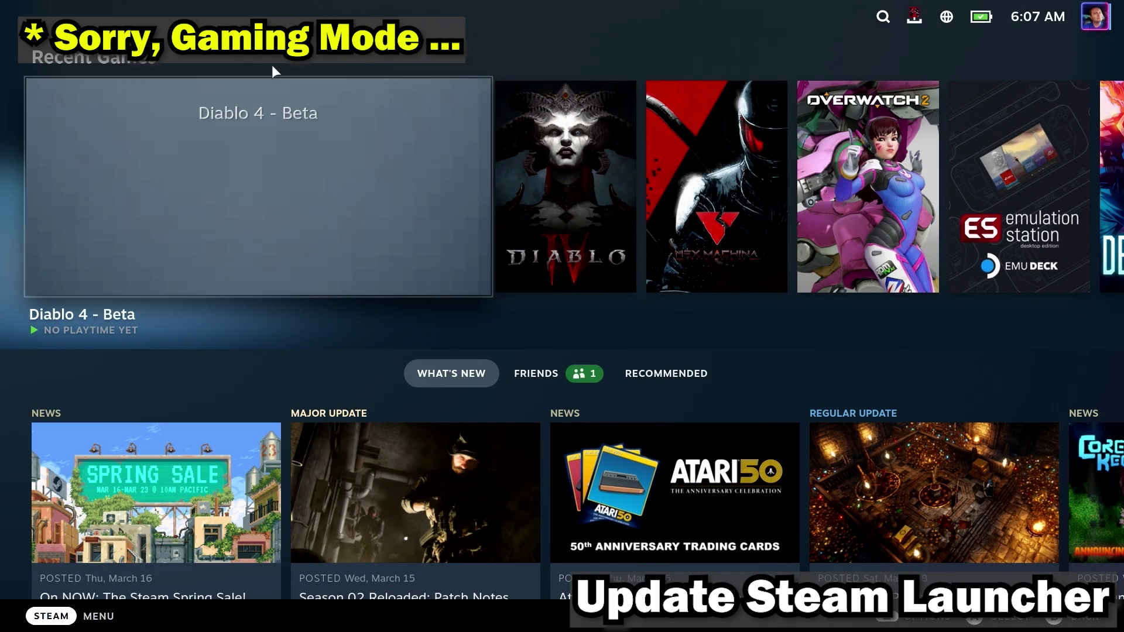
Step: Launch Diablo 4 - Beta in Gaming Mode, start Diablo IV - Beta from Battle.net, and dismiss the on-screen keyboard and error report
click(234, 118)
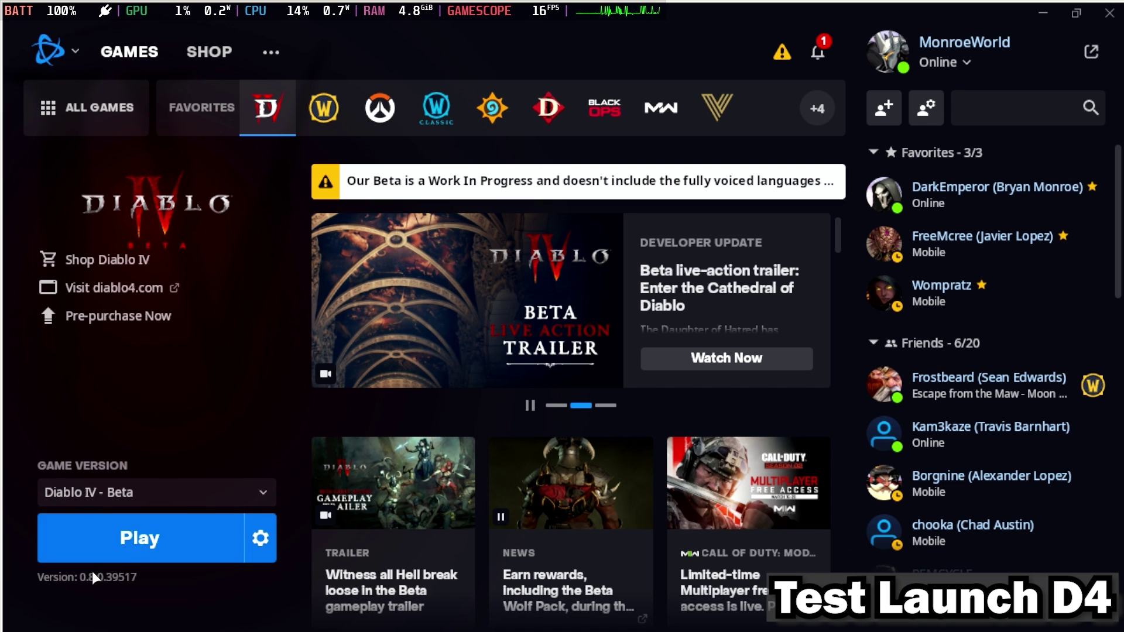
click(137, 541)
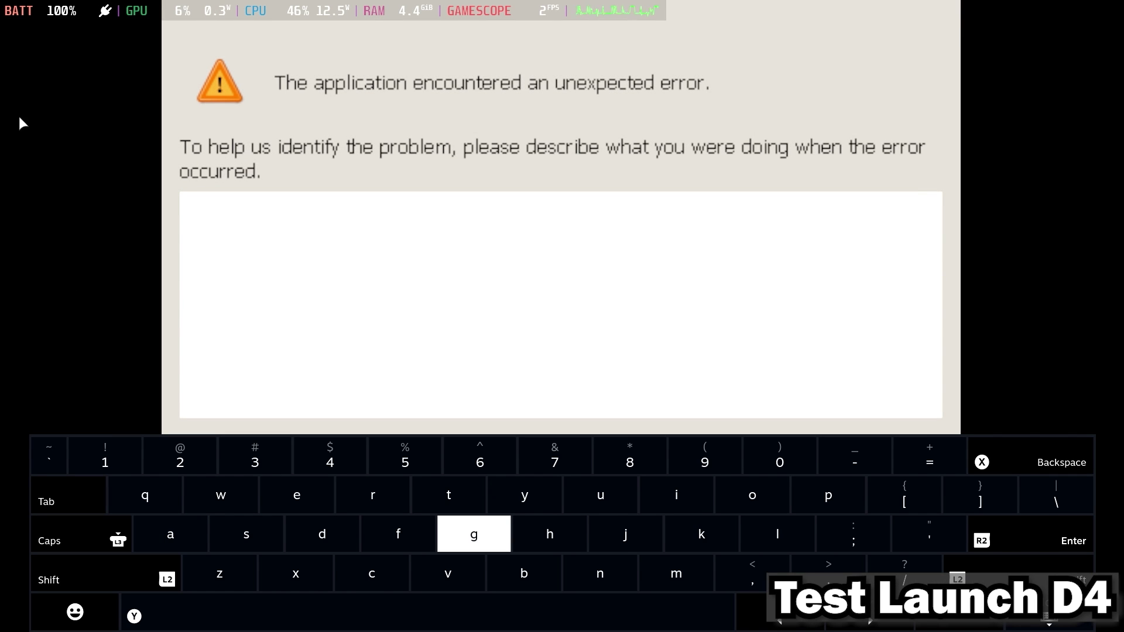
click(305, 158)
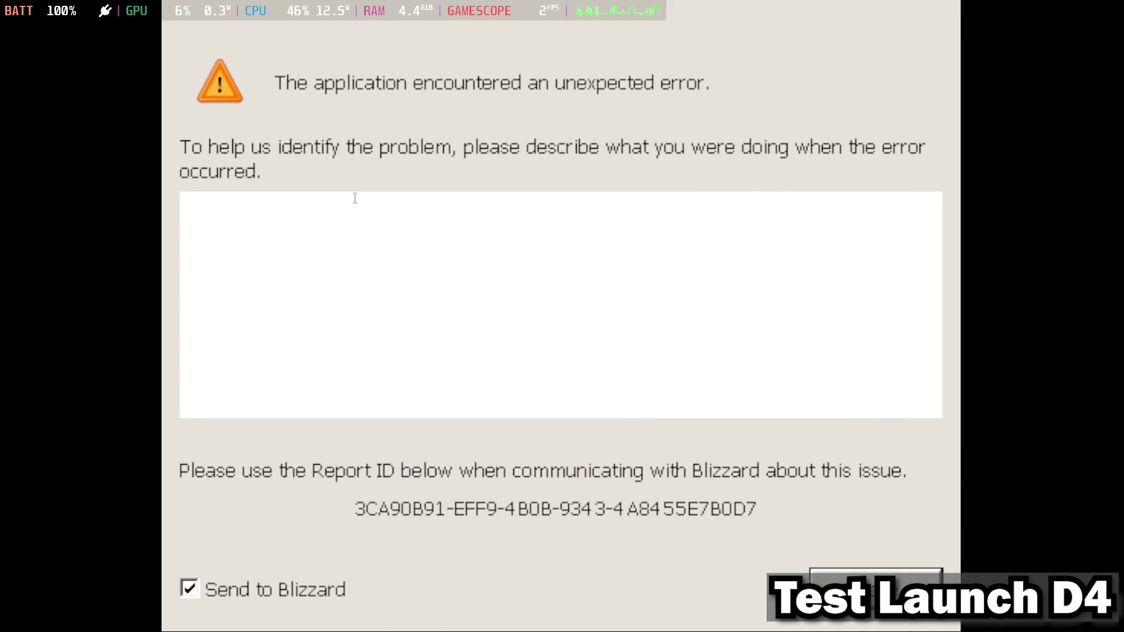
click(837, 581)
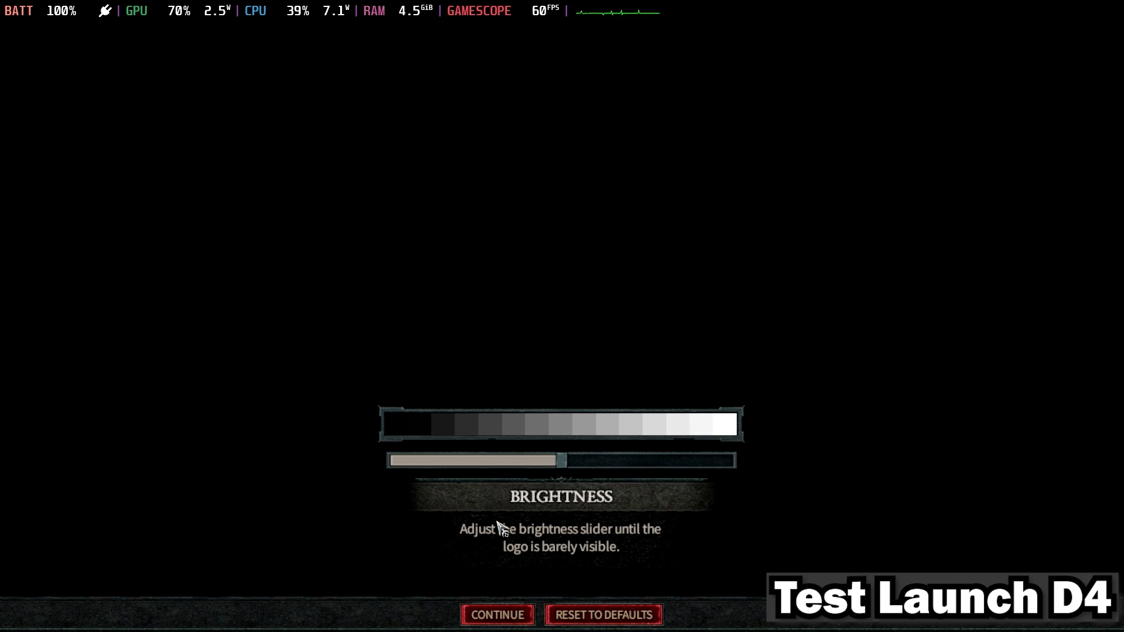
Step: Raise the game's brightness above the middle and accept the default text to speech settings
drag(567, 467, 635, 465)
click(495, 614)
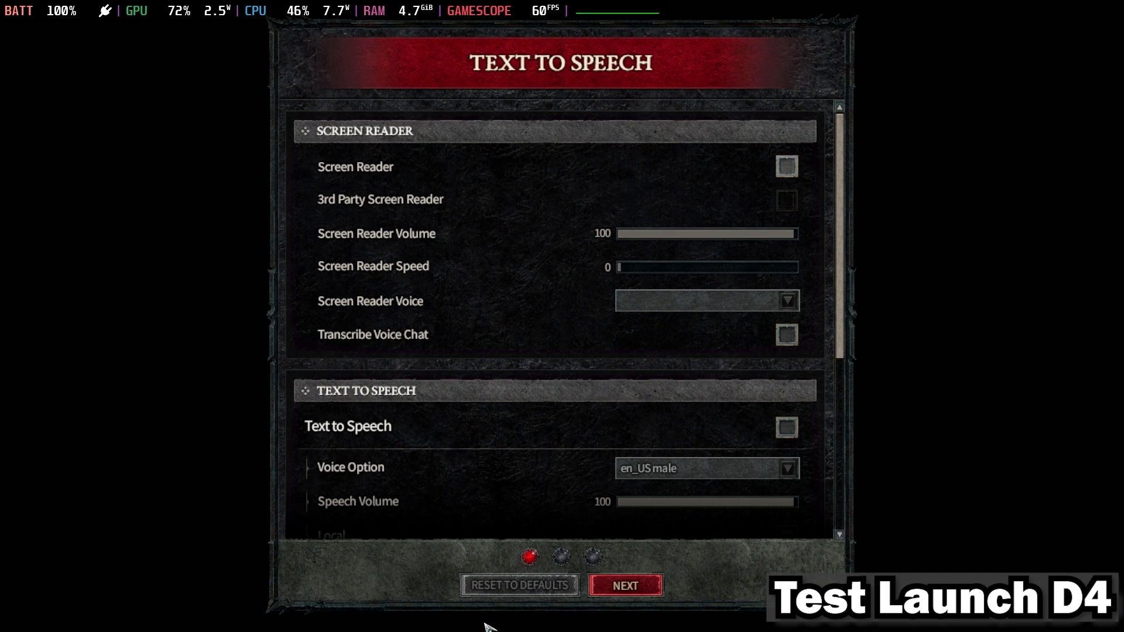
click(621, 597)
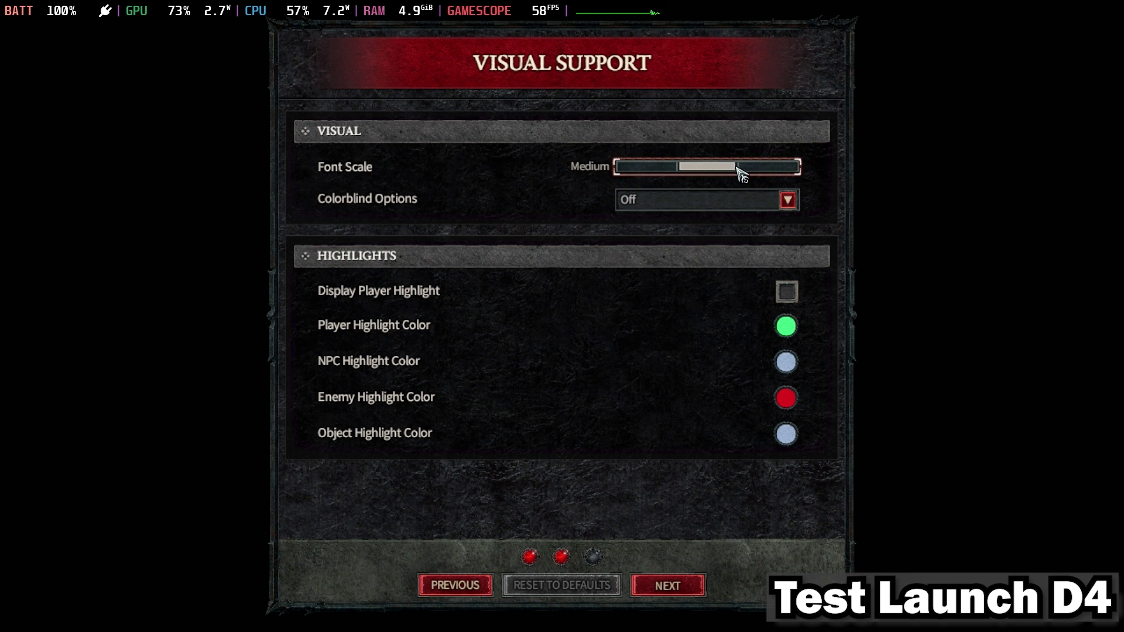
Step: Set the font scale to Large and start the game with the default gameplay options
click(798, 168)
drag(798, 168, 863, 176)
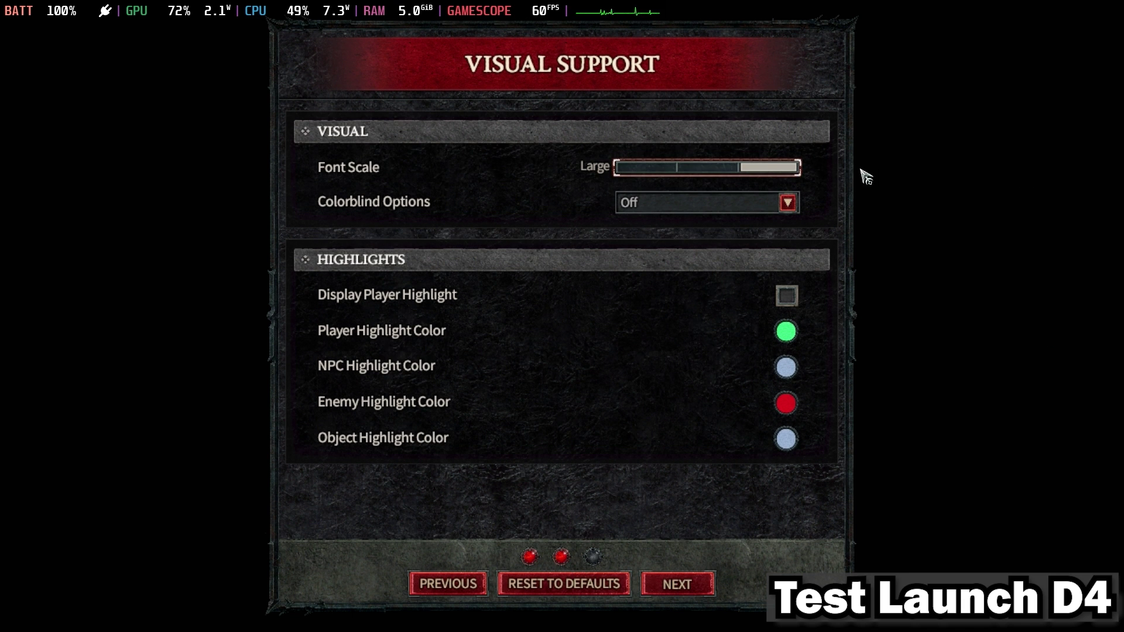
click(689, 584)
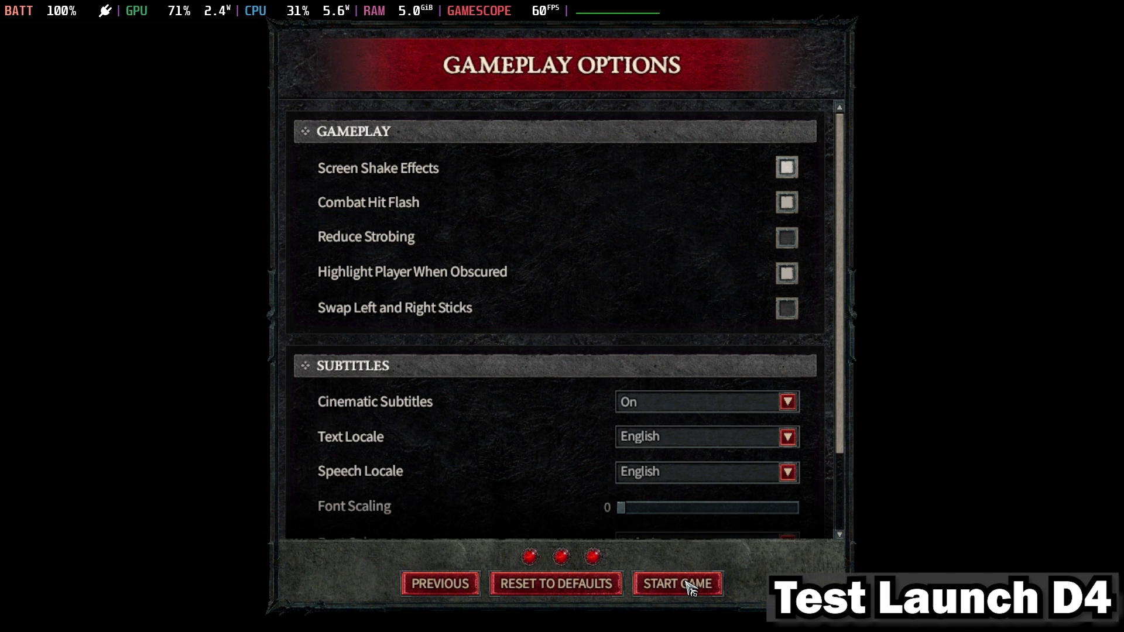
click(677, 584)
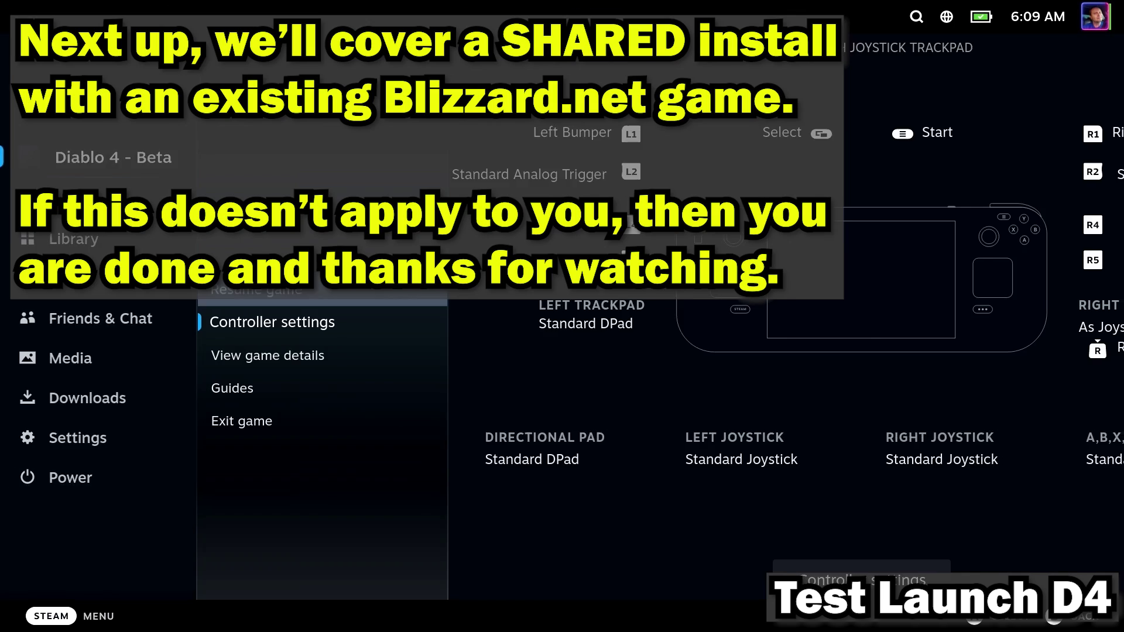
Step: Exit the running Diablo 4 - Beta game from the Steam menu and confirm
key(Down)
key(Down)
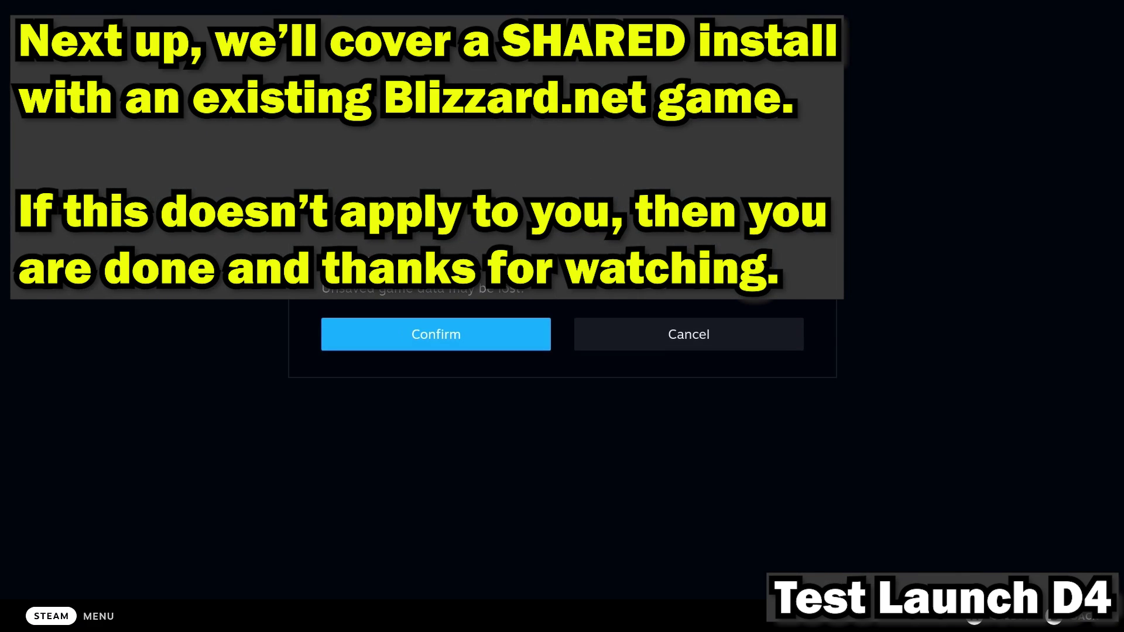
key(Return)
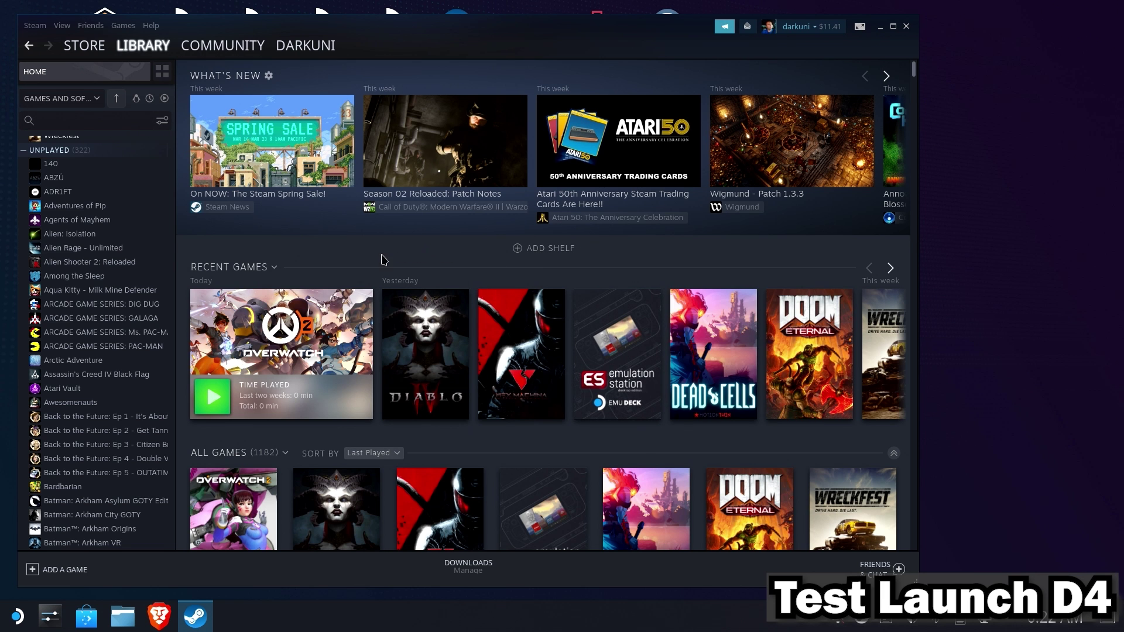
Step: View Overwatch 2 in the desktop Steam library and add Battle.net-Setup.exe from /home/deck/Downloads as a non-Steam game, showing all file types
click(341, 378)
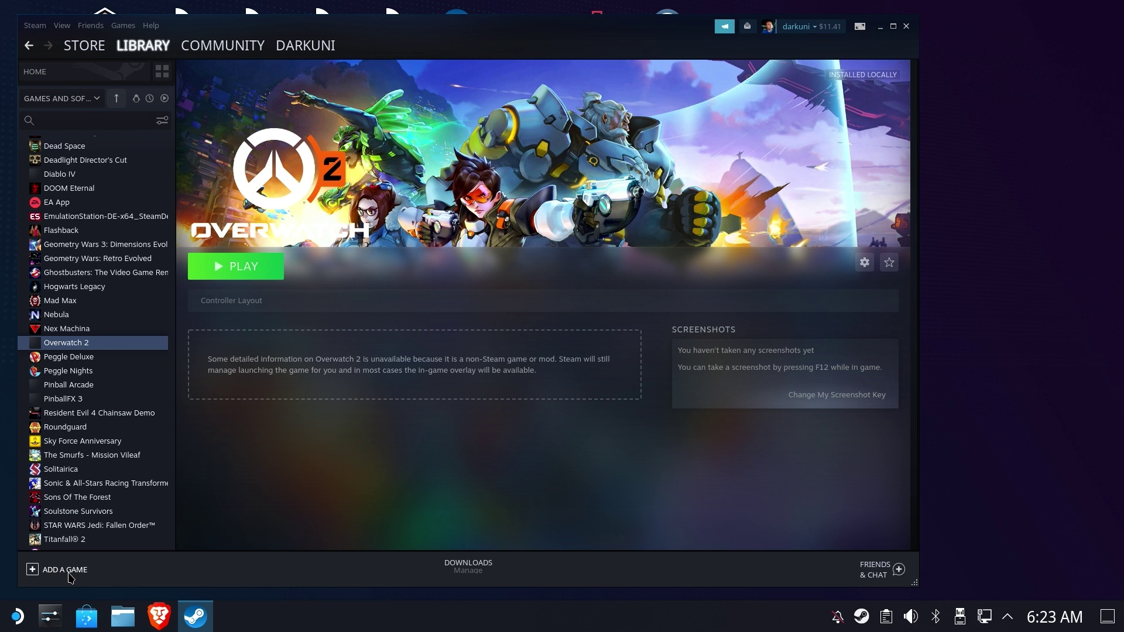
click(70, 577)
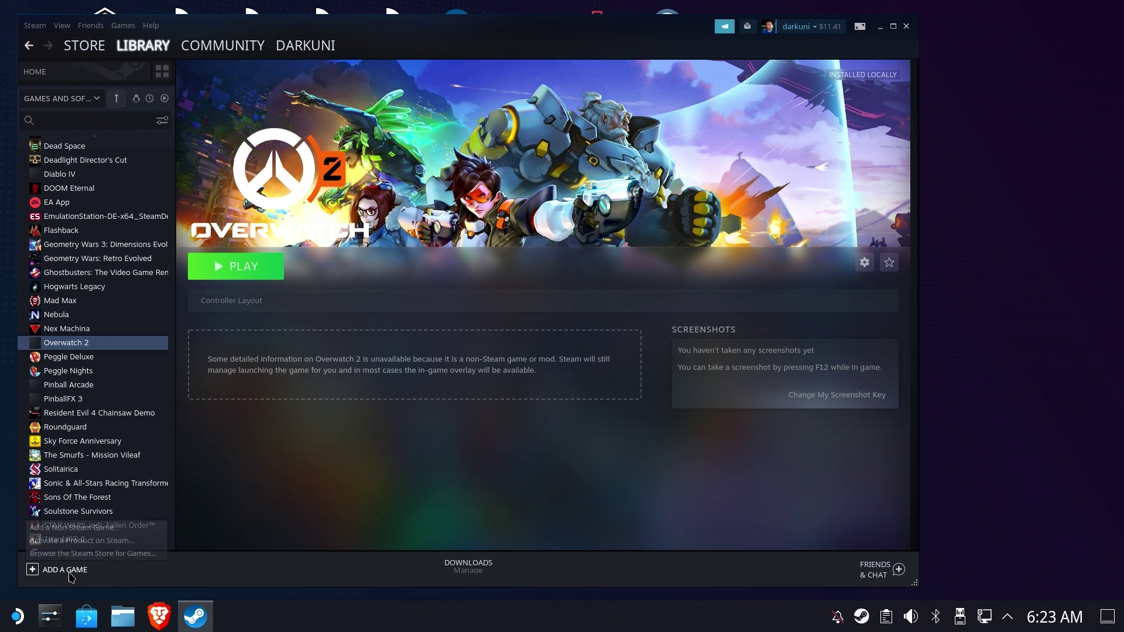
click(75, 527)
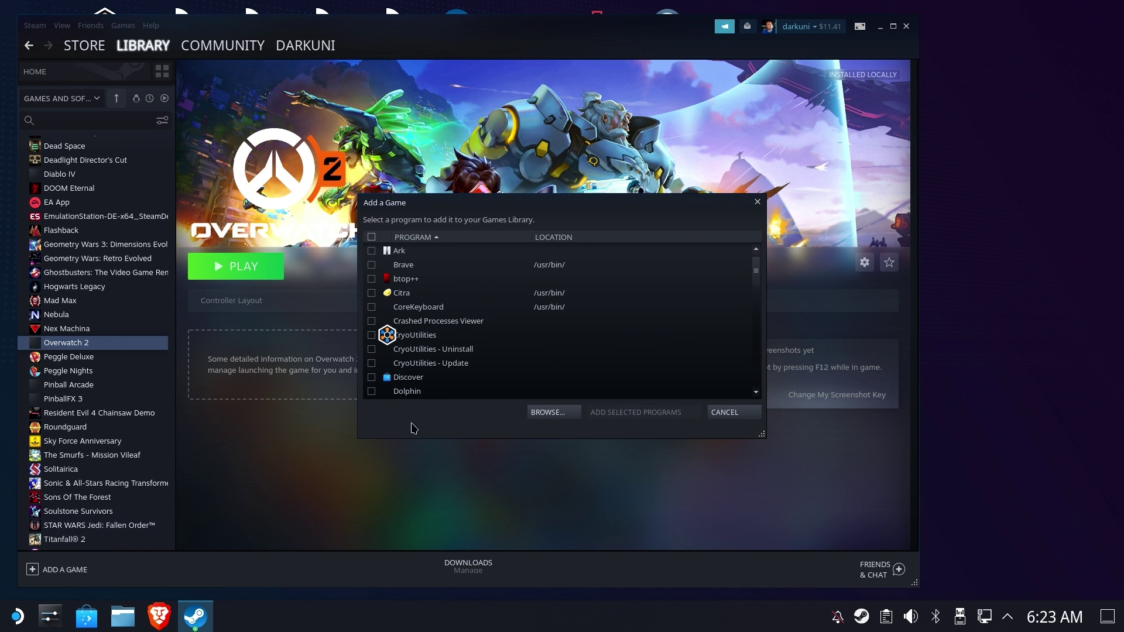
click(548, 413)
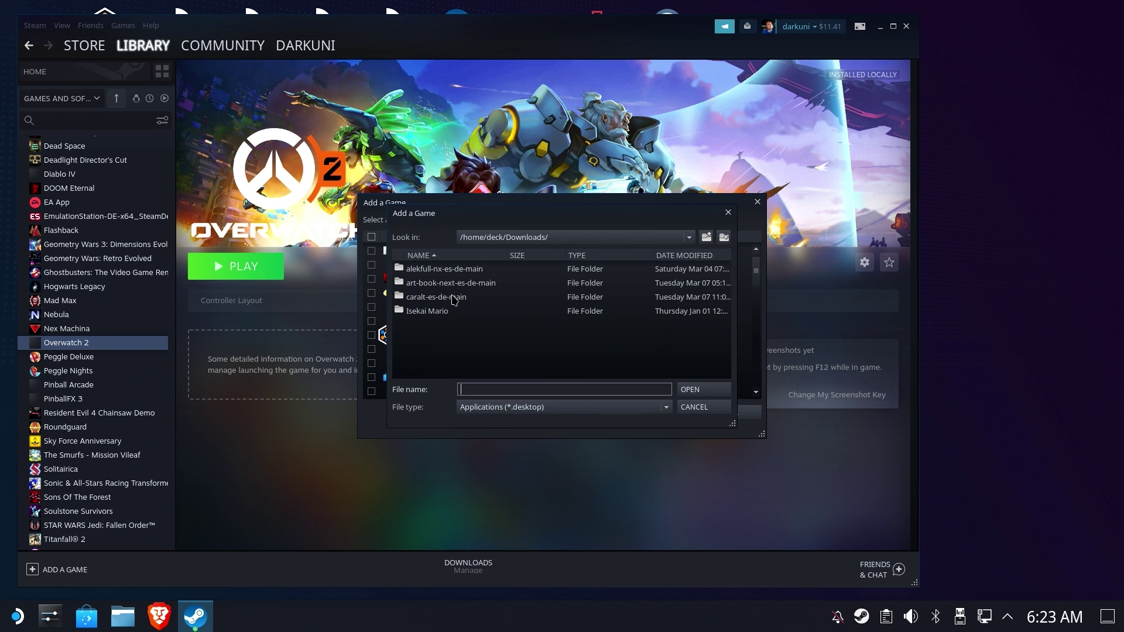
click(534, 408)
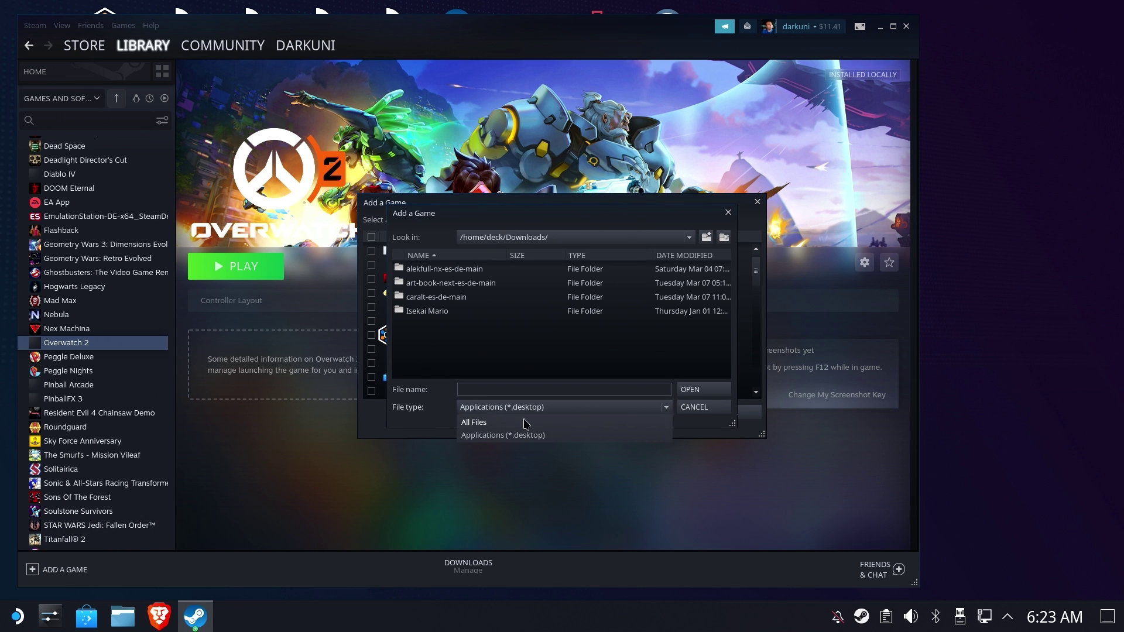
click(526, 423)
scroll(479, 305, down, 1)
double_click(472, 329)
click(653, 412)
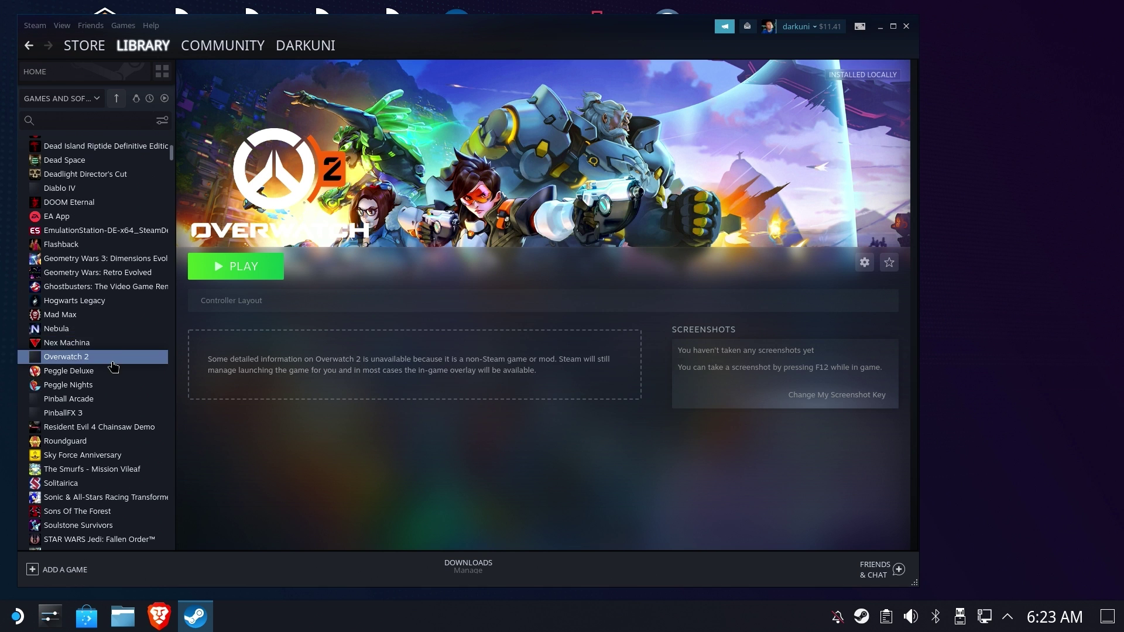
Step: Force the GE-Proton7-51-diablo_4_beta compatibility tool for Battle.net-Setup.exe in its properties
scroll(105, 340, down, 5)
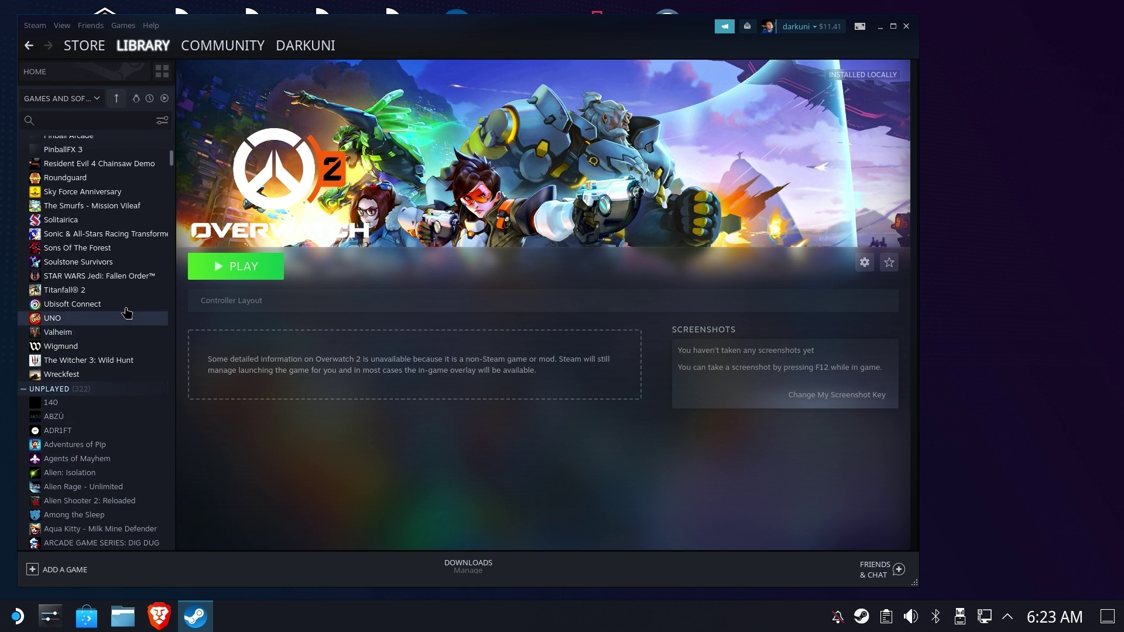
scroll(120, 305, up, 7)
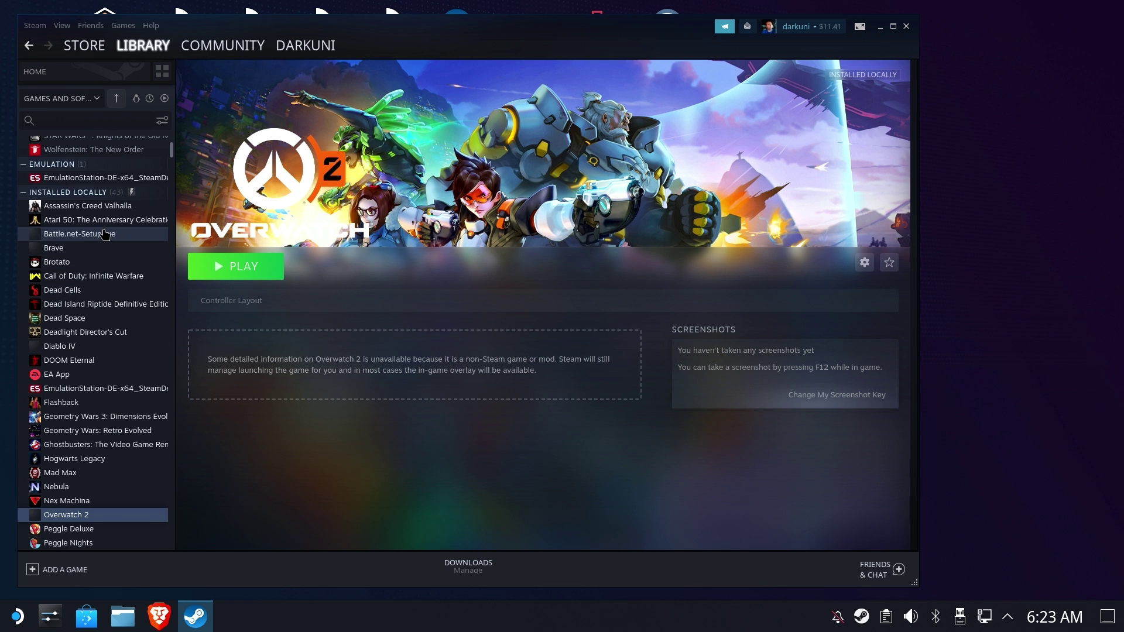
click(105, 235)
click(864, 262)
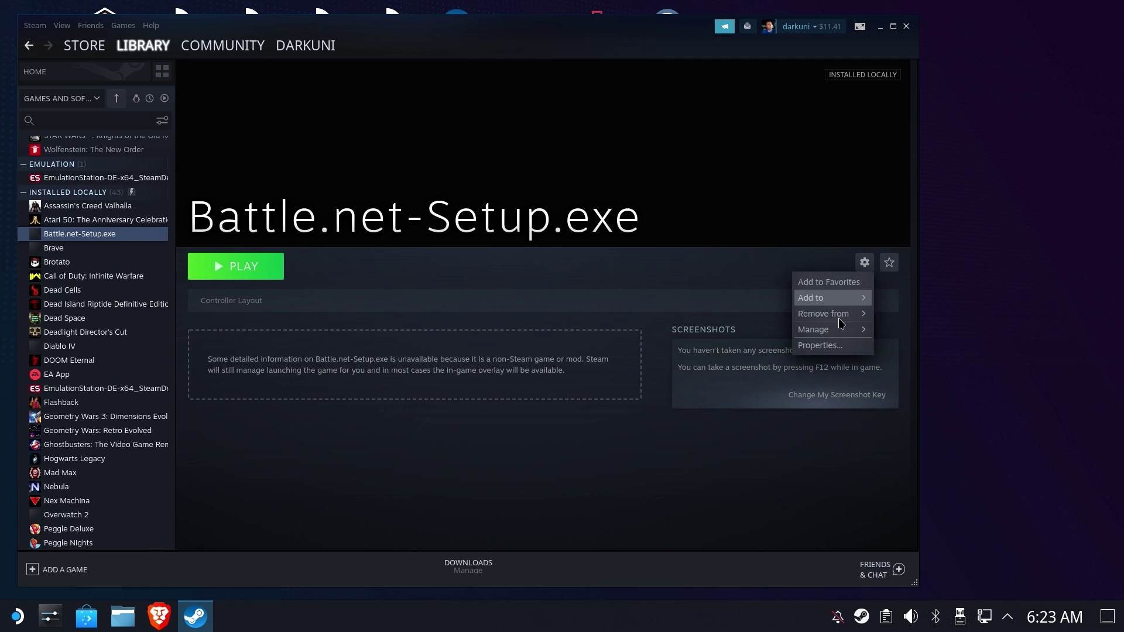
click(820, 345)
click(260, 210)
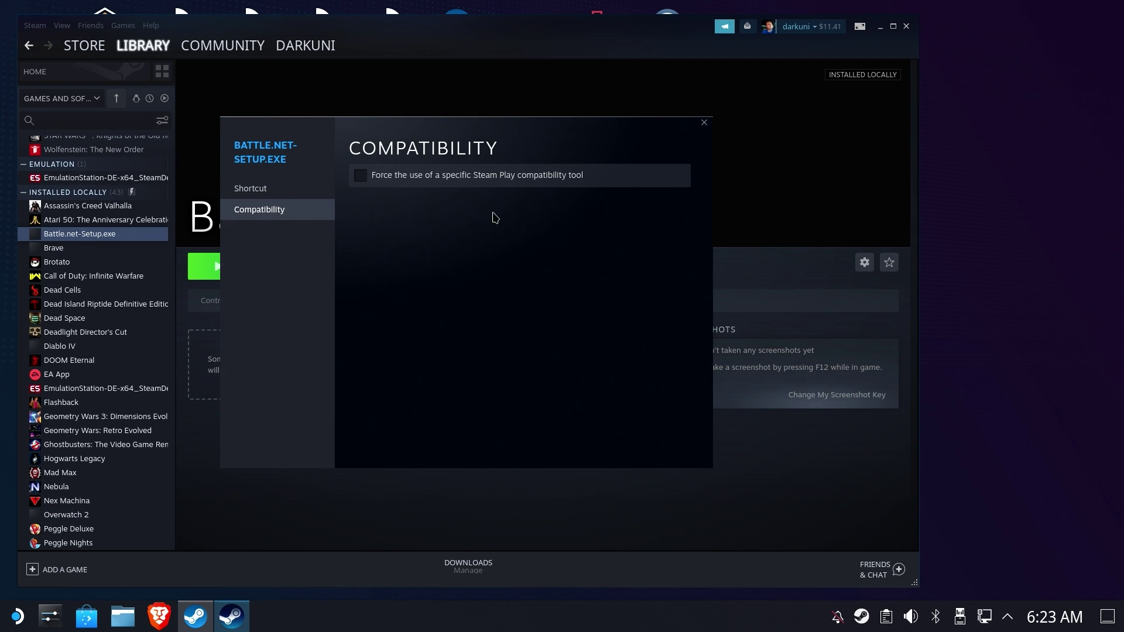
click(484, 186)
click(455, 212)
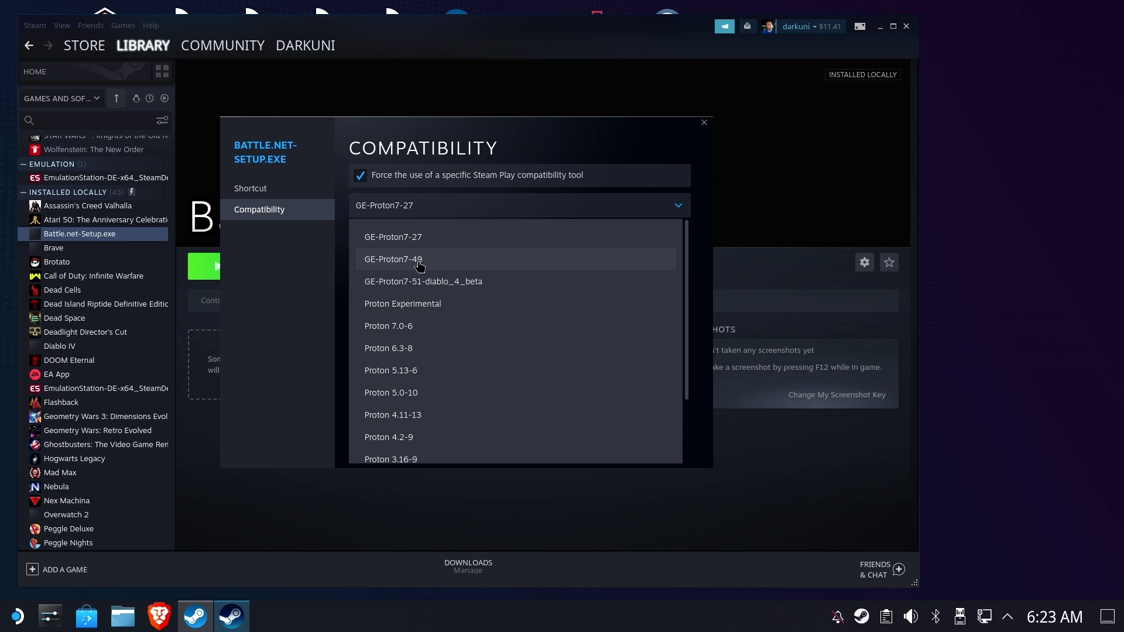
click(412, 284)
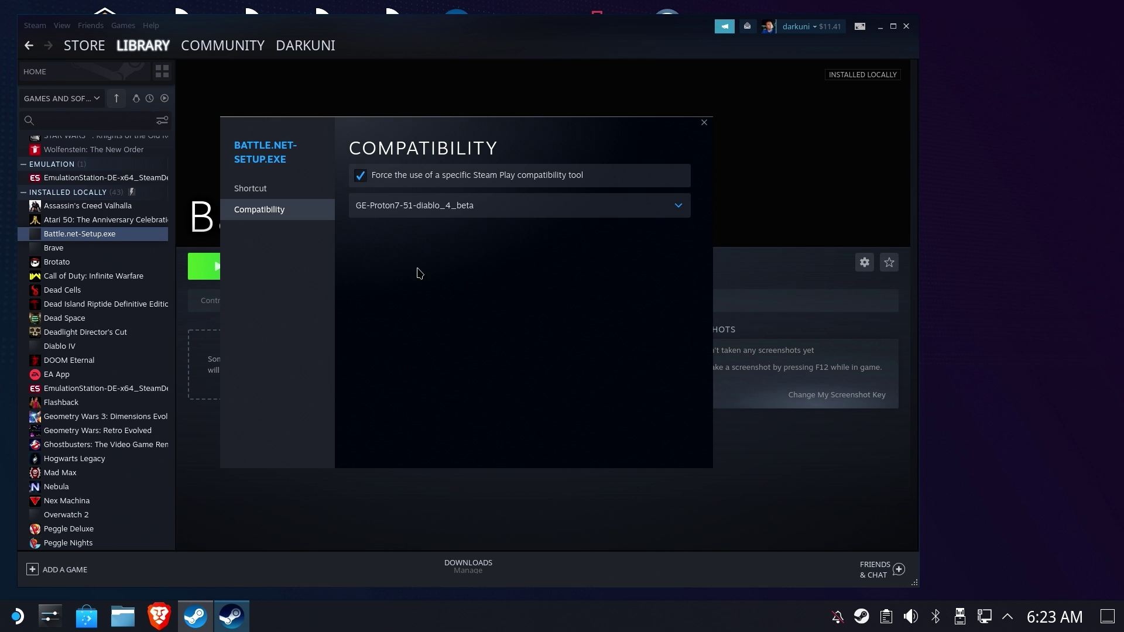
click(704, 122)
Step: Run Battle.net-Setup.exe once and close the installer at its language selection
click(236, 274)
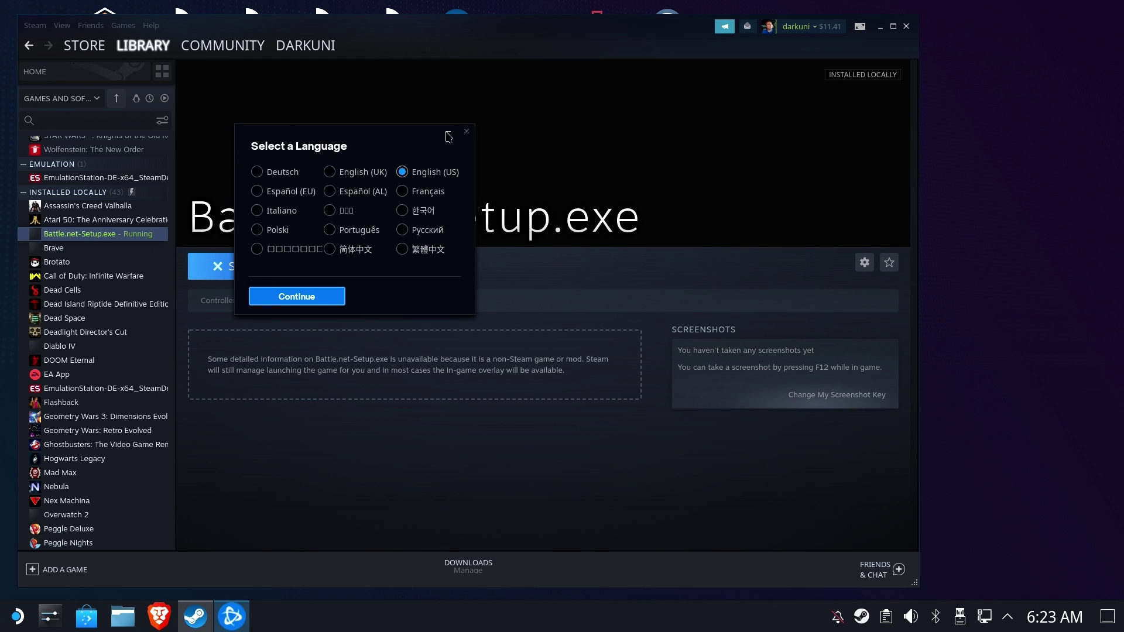
click(471, 132)
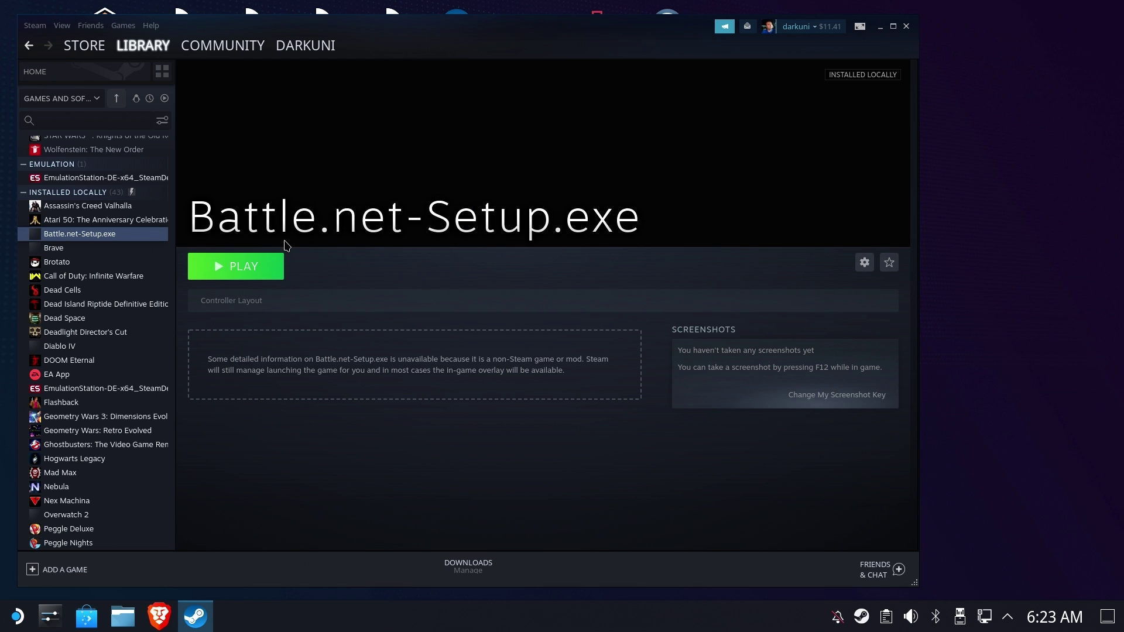
Step: Open Protontricks and check the app IDs of the Battle.net-Setup.exe and Overwatch 2 non-Steam shortcuts
click(18, 617)
mouse_move(76, 426)
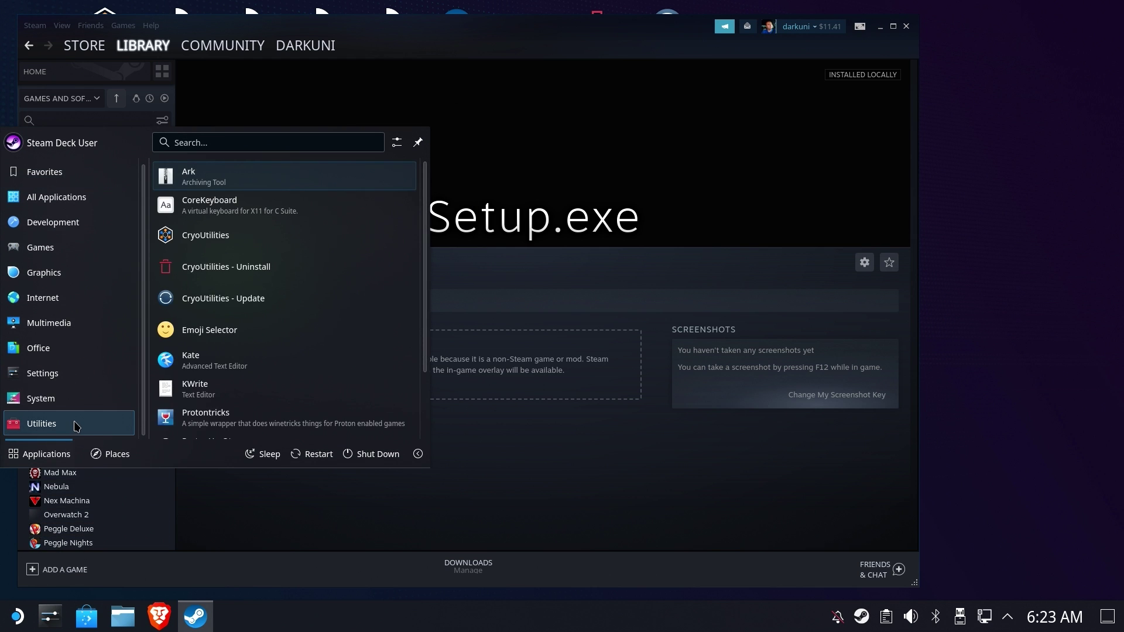
click(270, 419)
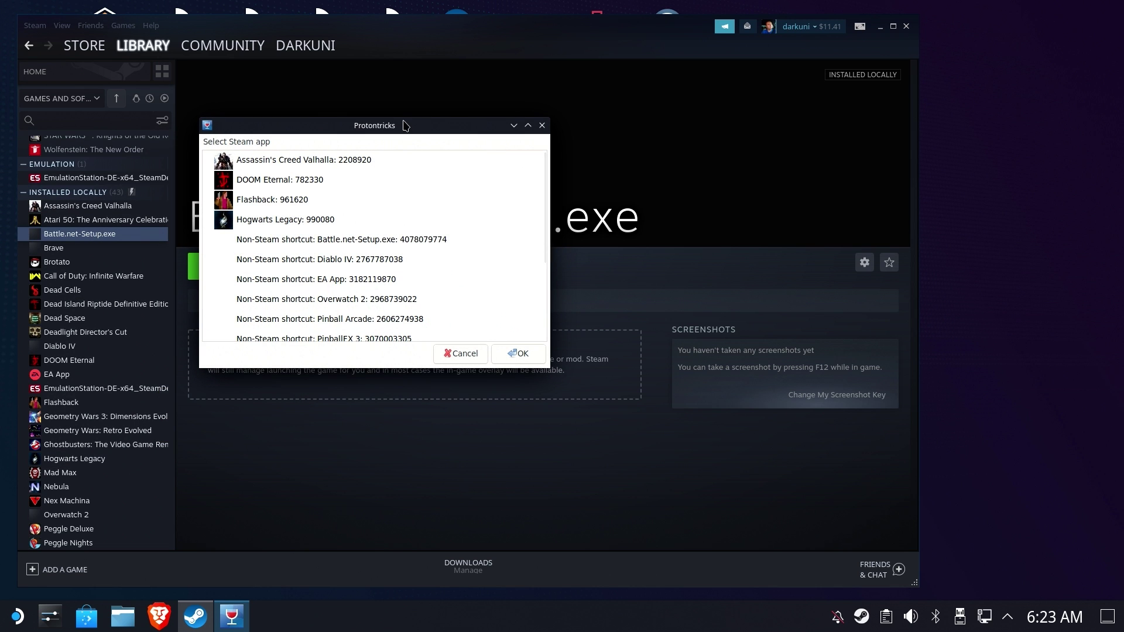
drag(404, 124, 966, 342)
click(1000, 465)
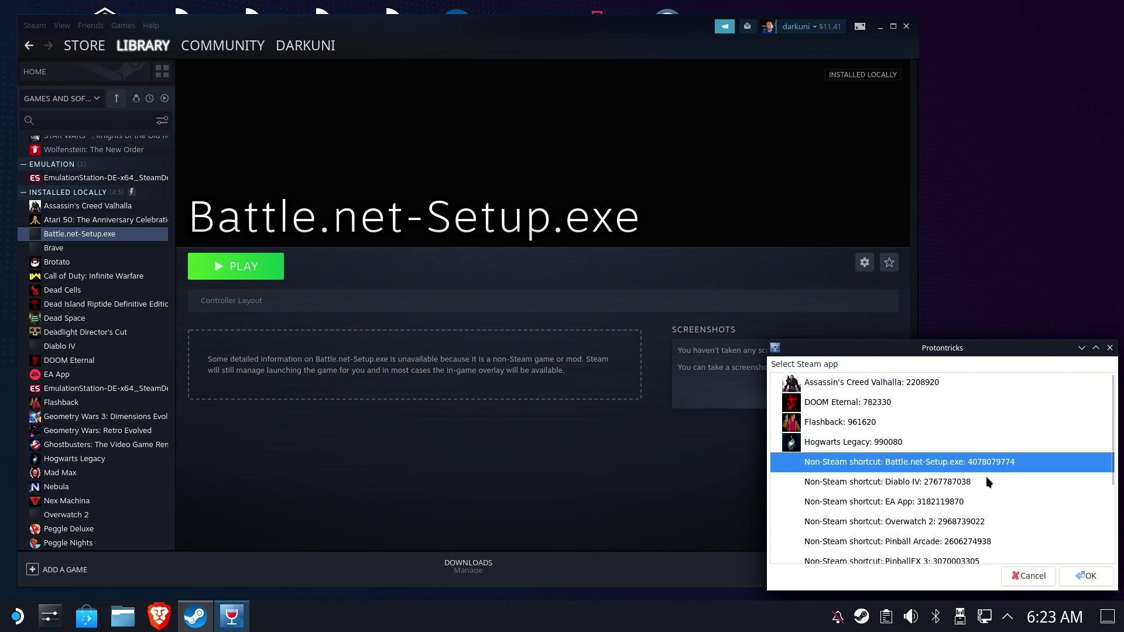
click(976, 521)
click(974, 461)
click(979, 517)
click(984, 462)
click(906, 26)
drag(274, 218, 61, 164)
click(344, 129)
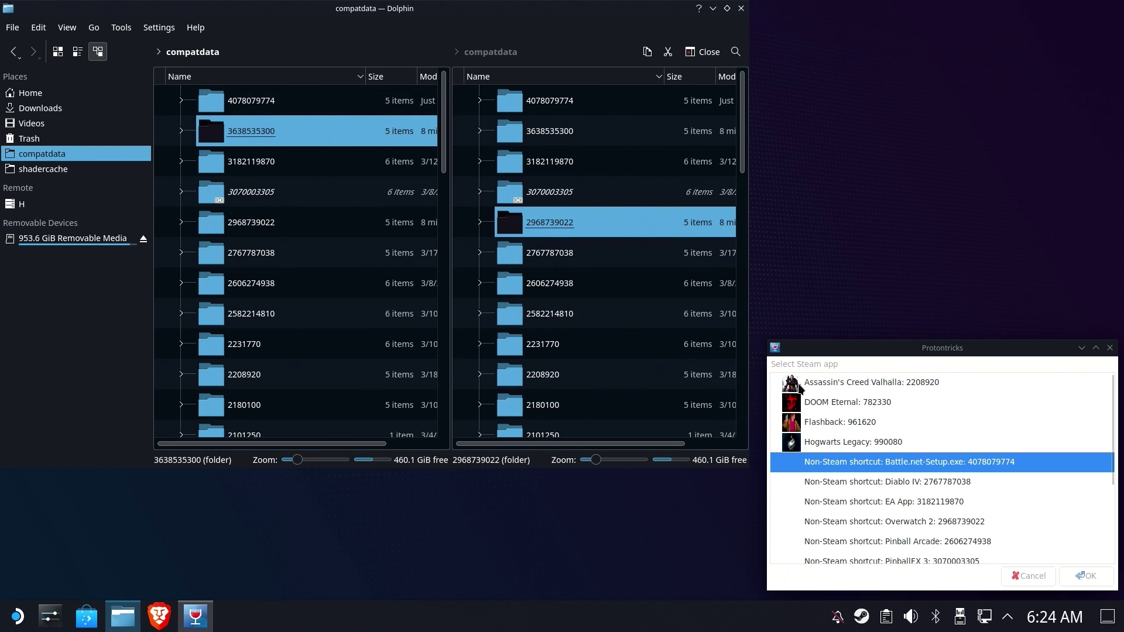
click(258, 94)
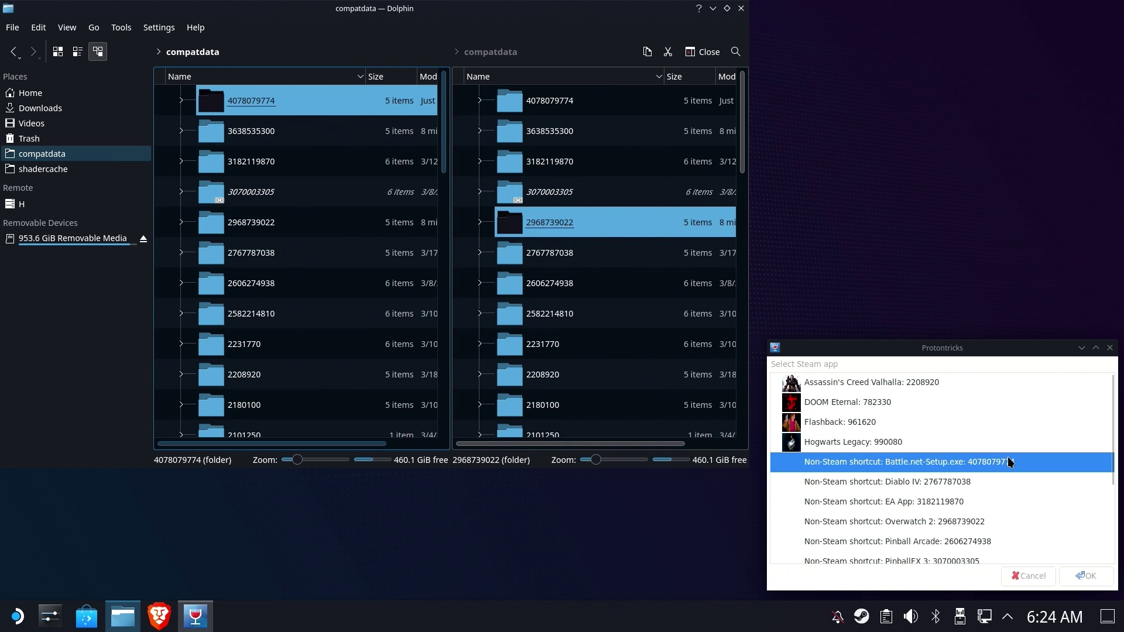
click(989, 521)
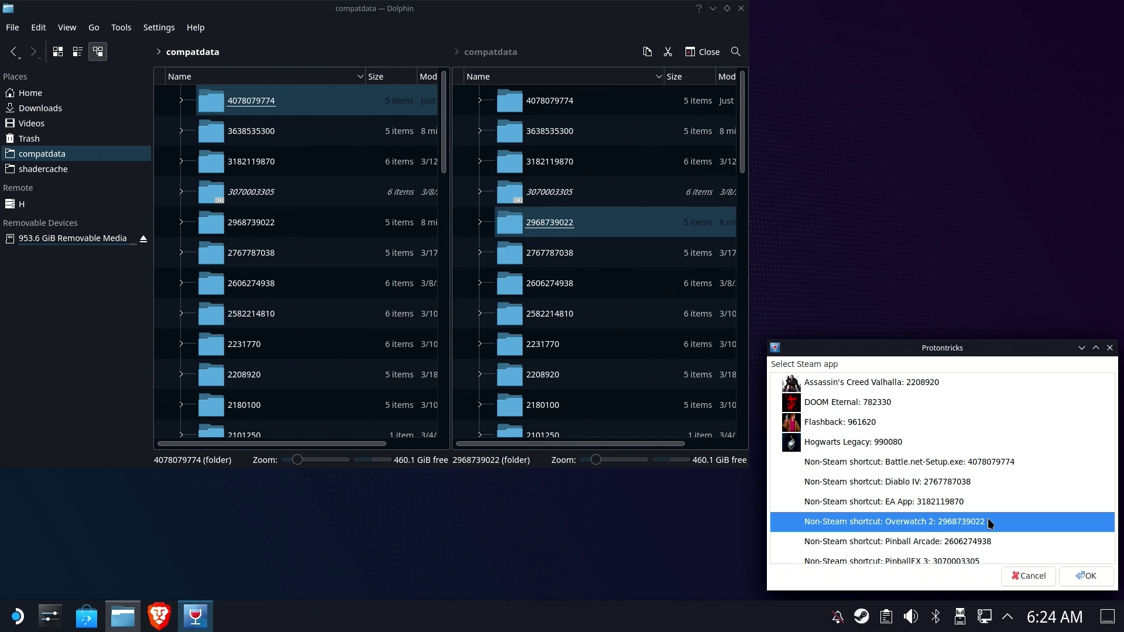
click(528, 233)
click(613, 222)
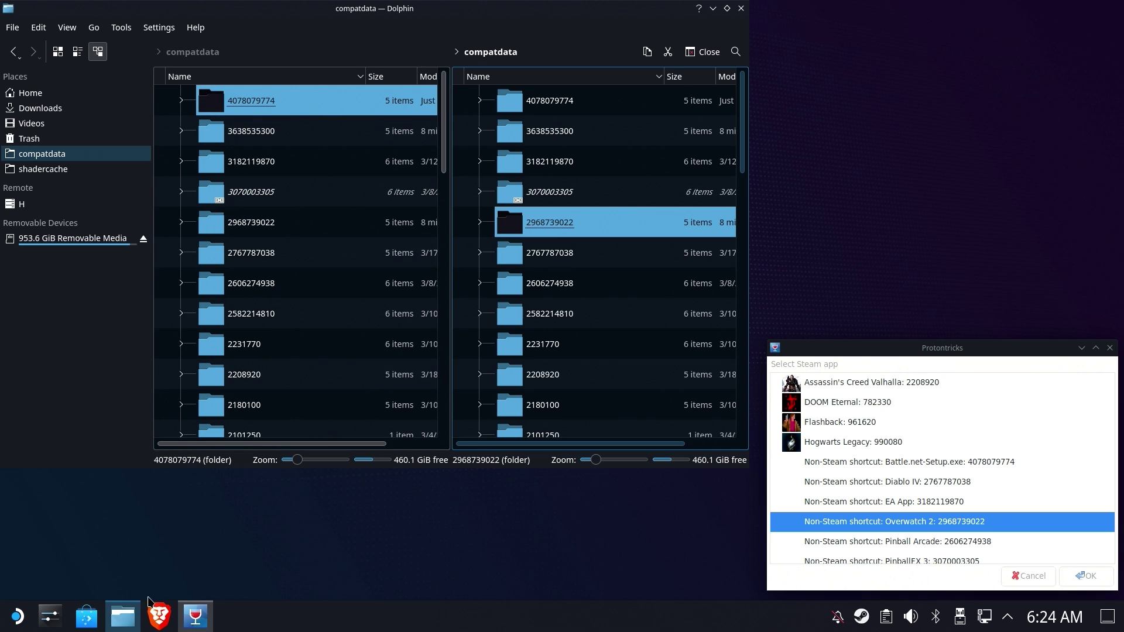
Step: Open a second file manager window on compatdata and place it beside the first one
right_click(131, 624)
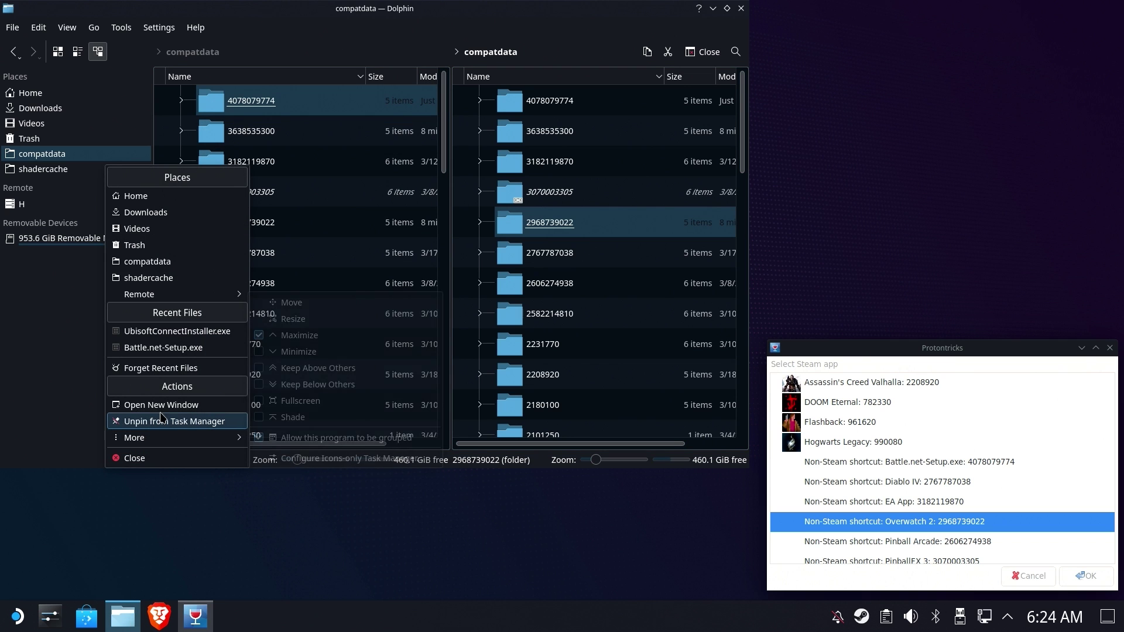
click(161, 405)
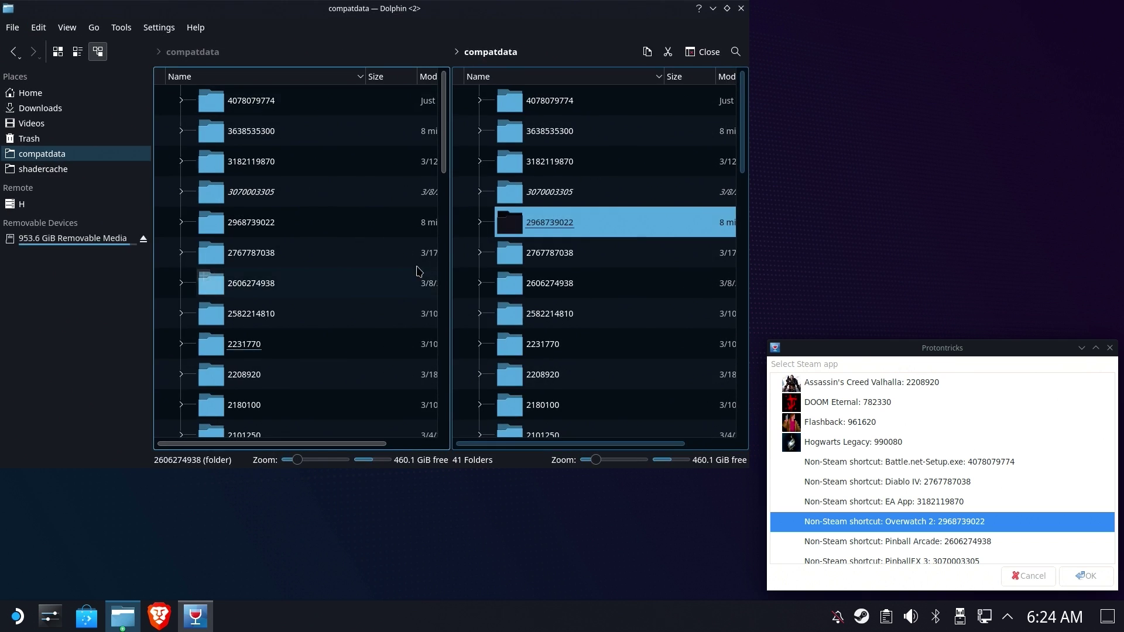
drag(458, 20, 921, 209)
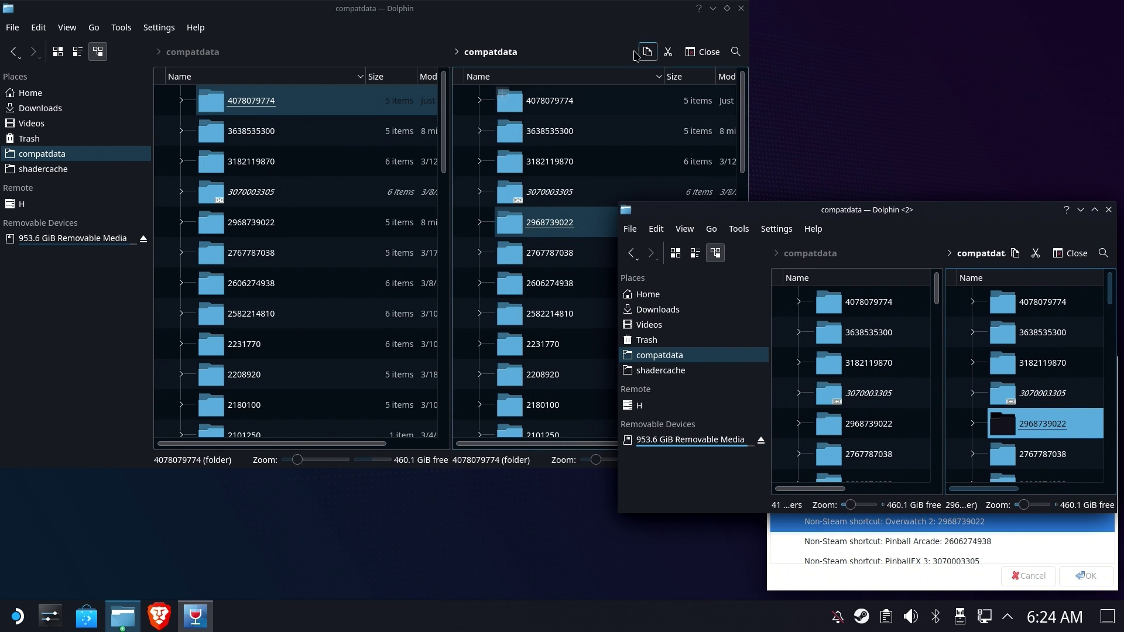
click(573, 18)
click(337, 112)
click(278, 93)
scroll(287, 98, down, 2)
scroll(292, 176, up, 2)
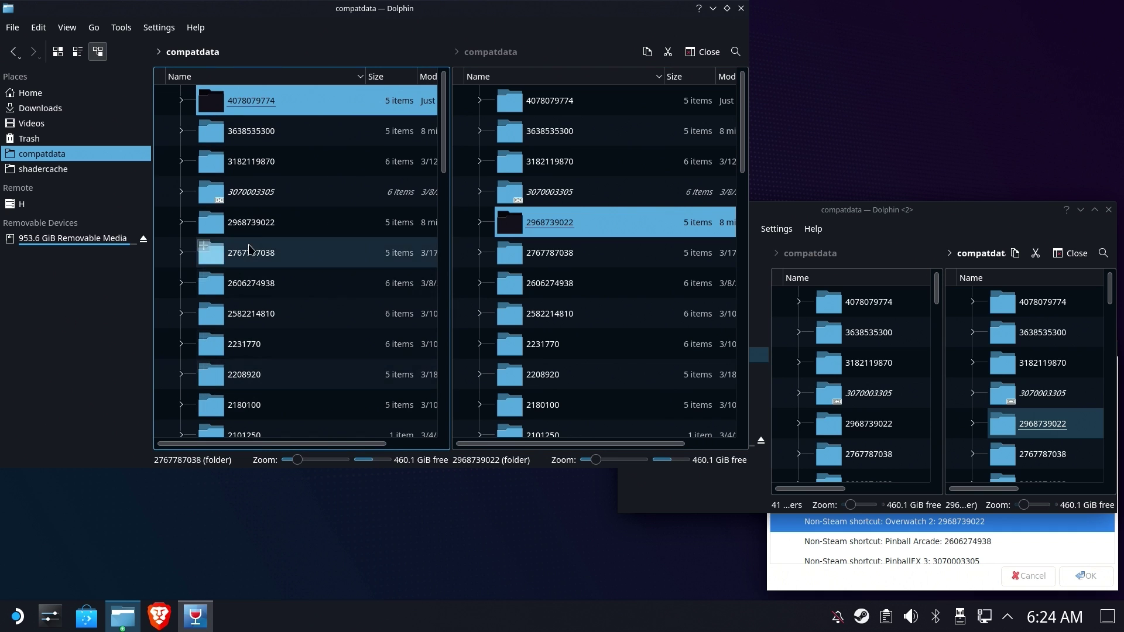
key(F2)
key(ctrl+c)
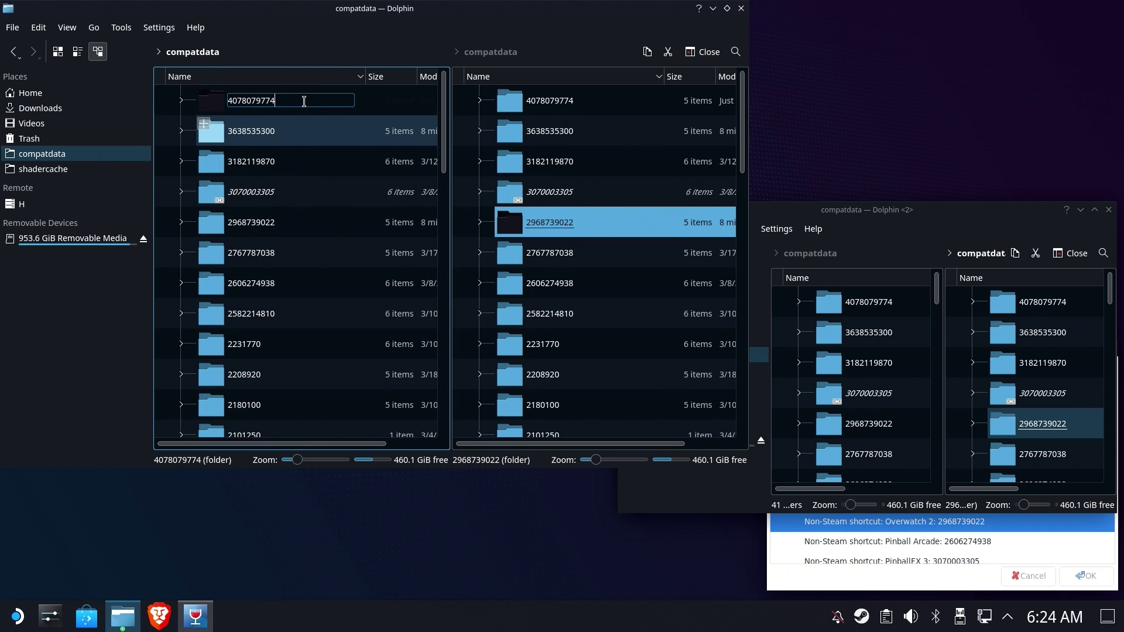
click(385, 104)
right_click(299, 98)
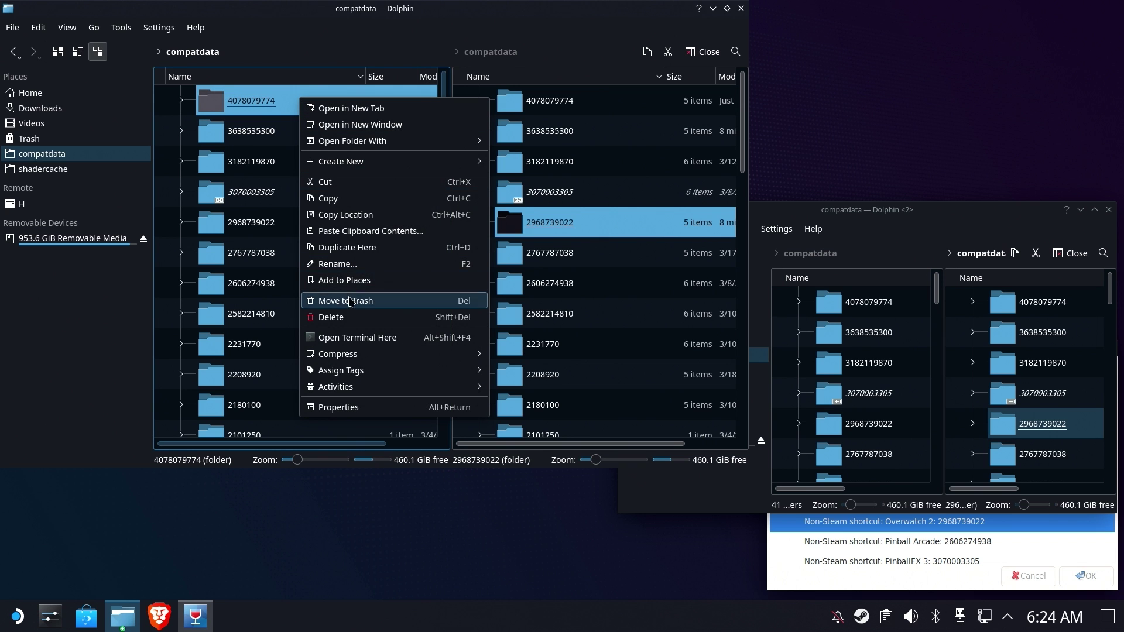
click(357, 316)
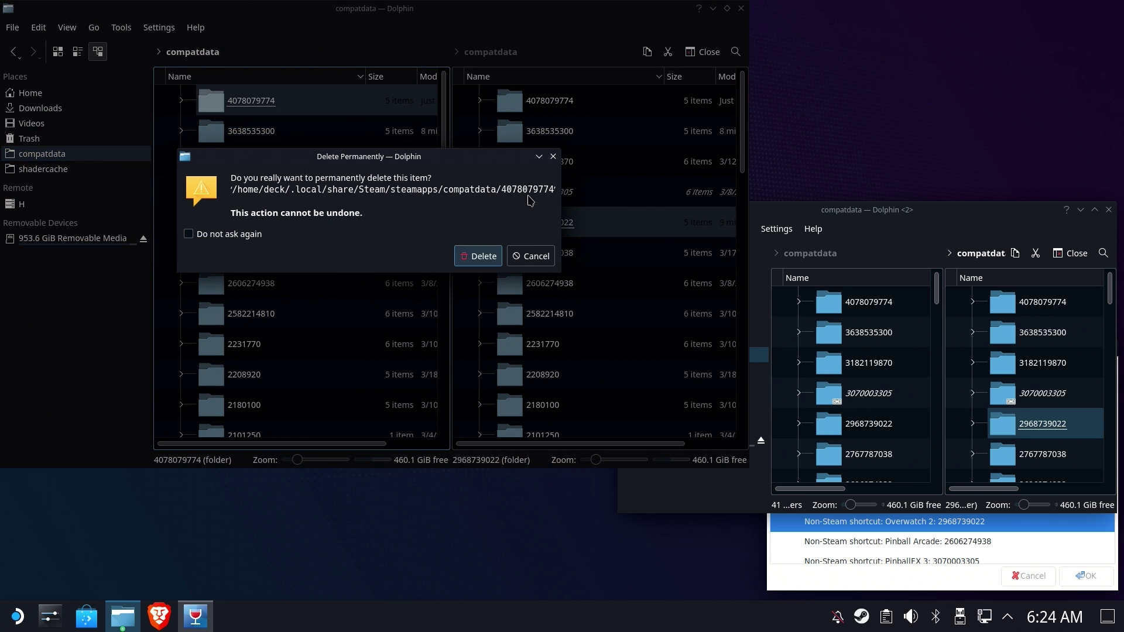
click(477, 256)
right_click(323, 103)
mouse_move(503, 111)
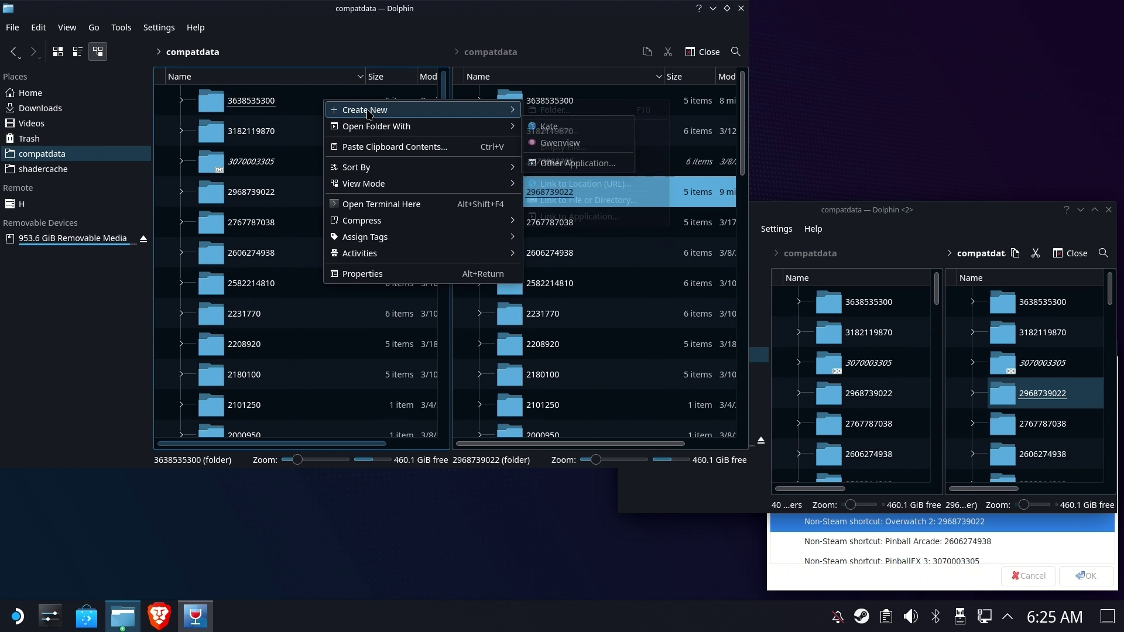
click(559, 202)
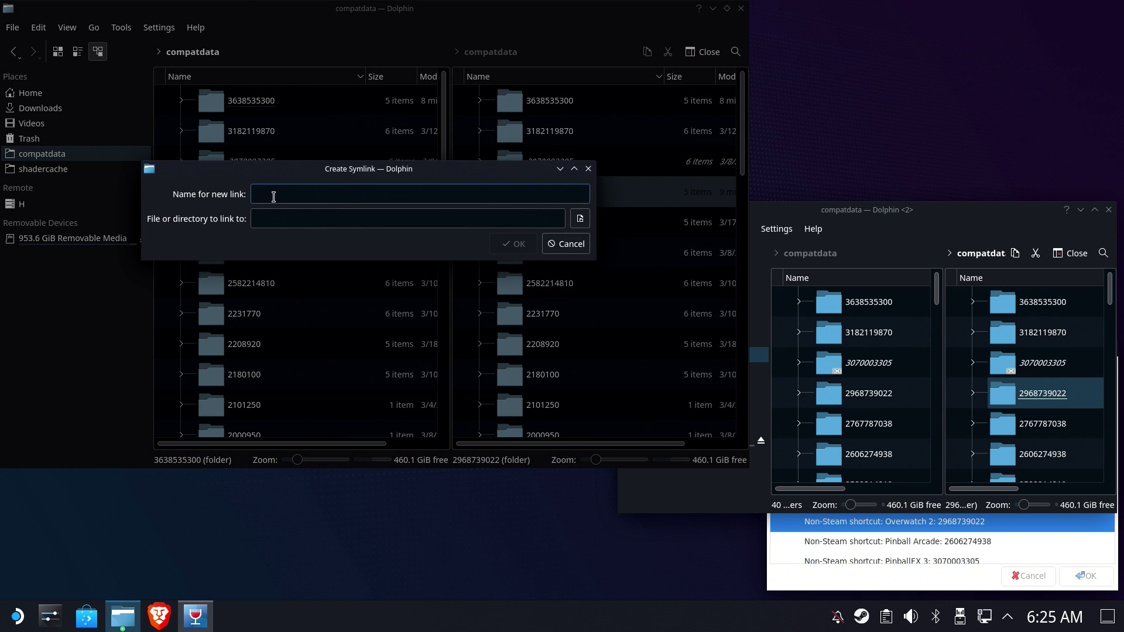
key(ctrl+v)
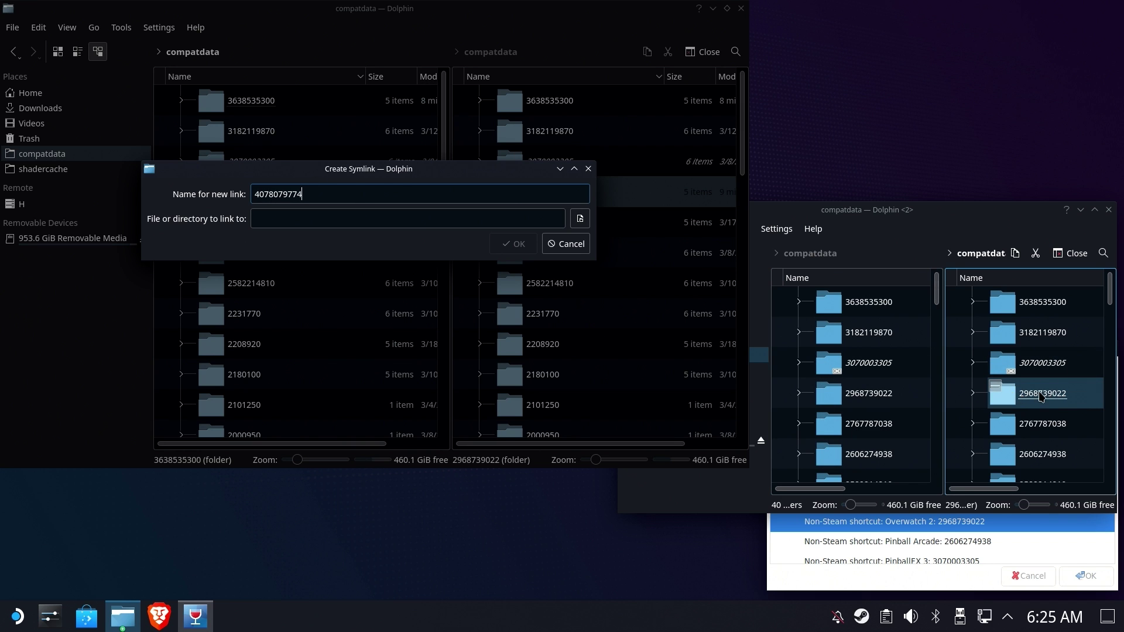
right_click(1040, 397)
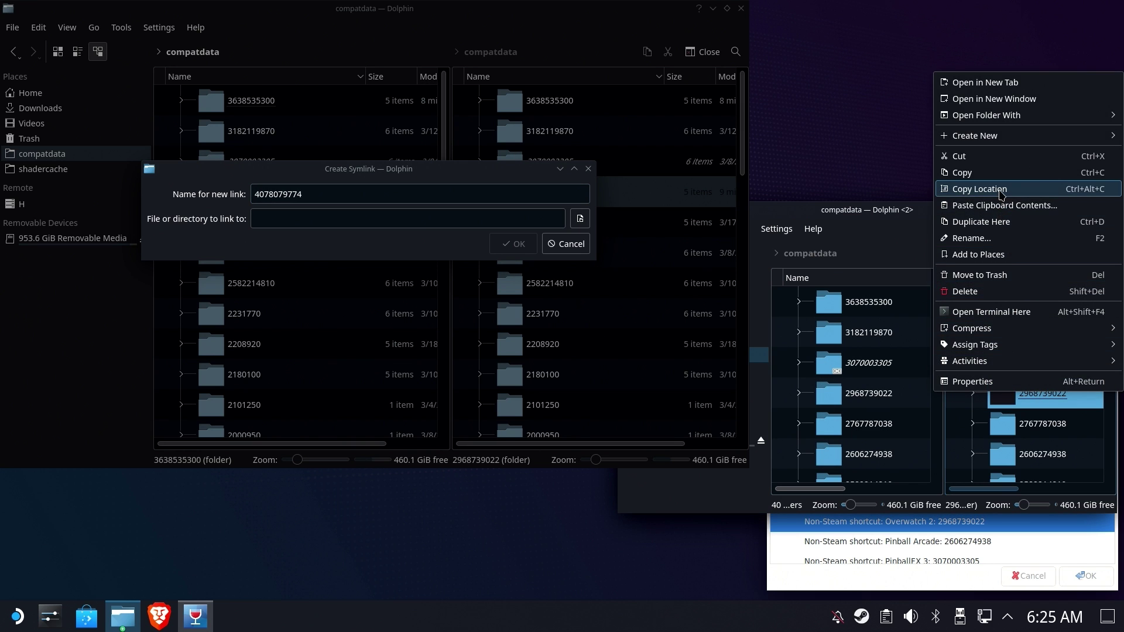
click(979, 188)
click(425, 216)
key(ctrl+v)
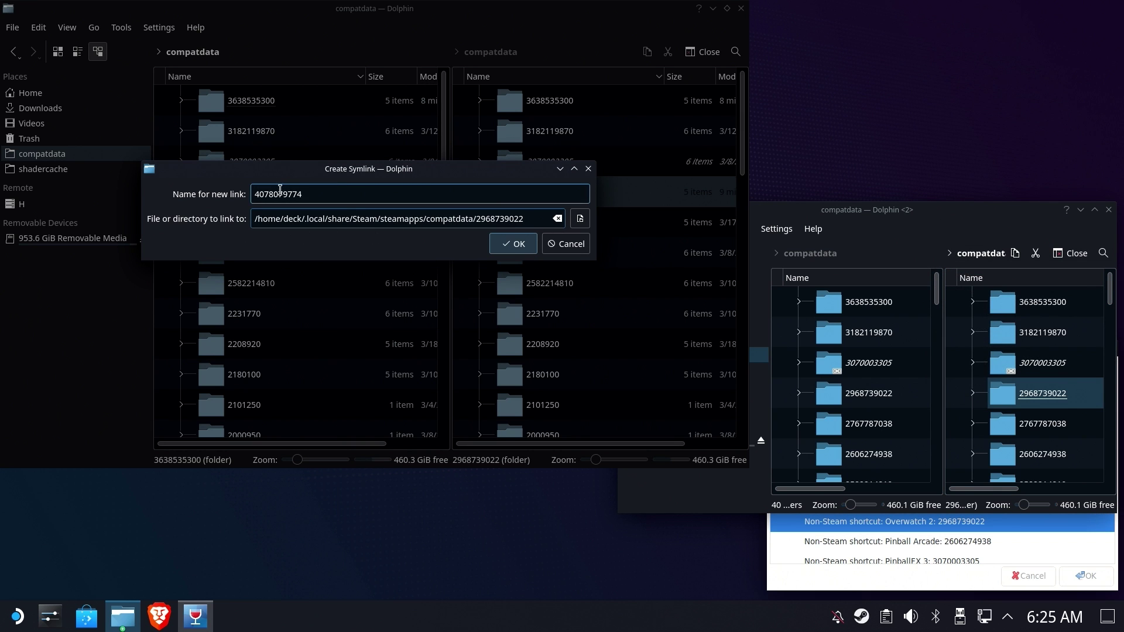
click(512, 245)
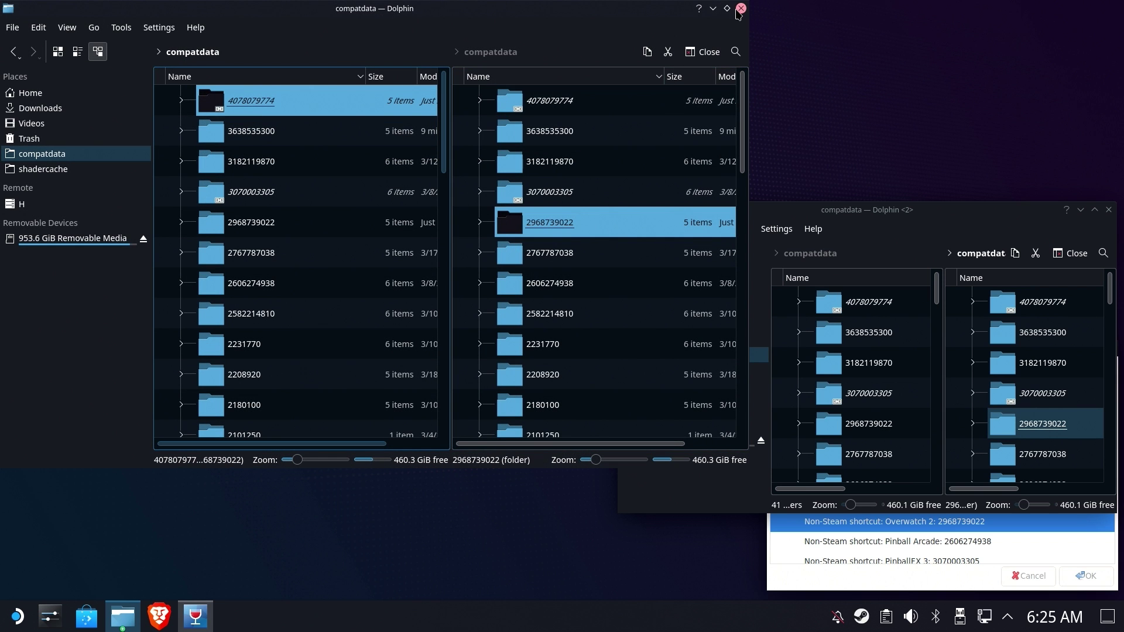
right_click(266, 107)
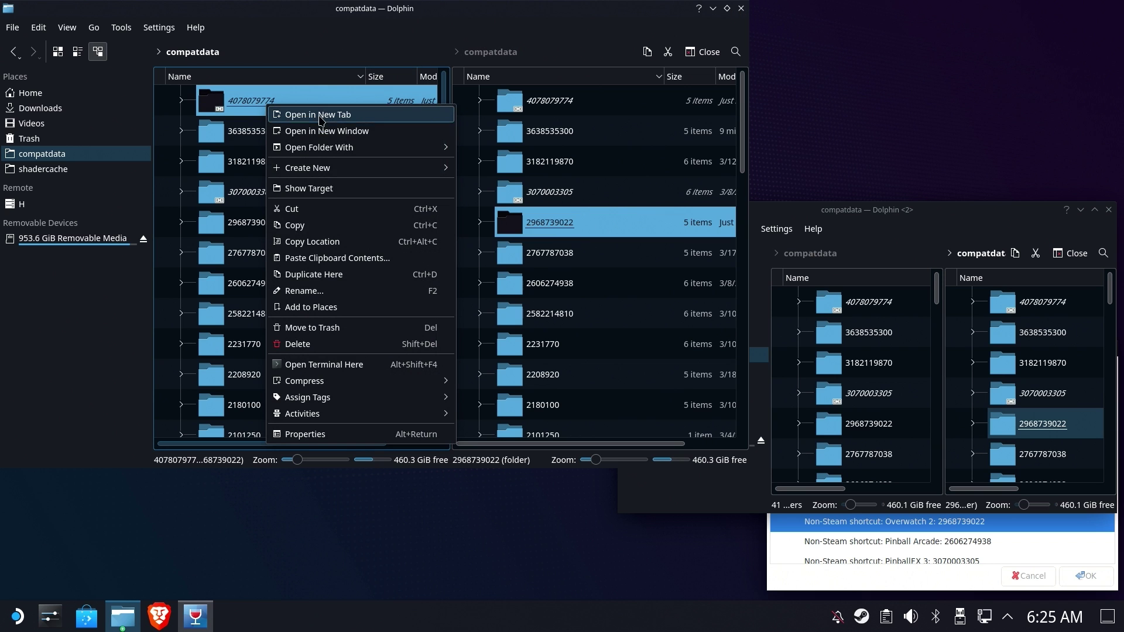
key(Escape)
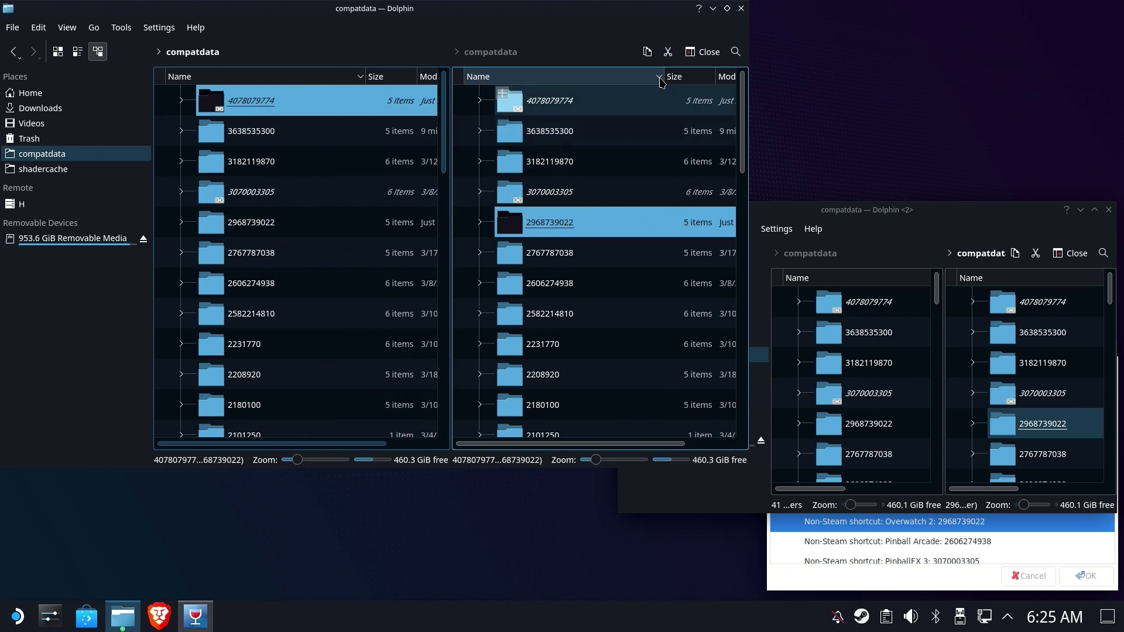
click(741, 9)
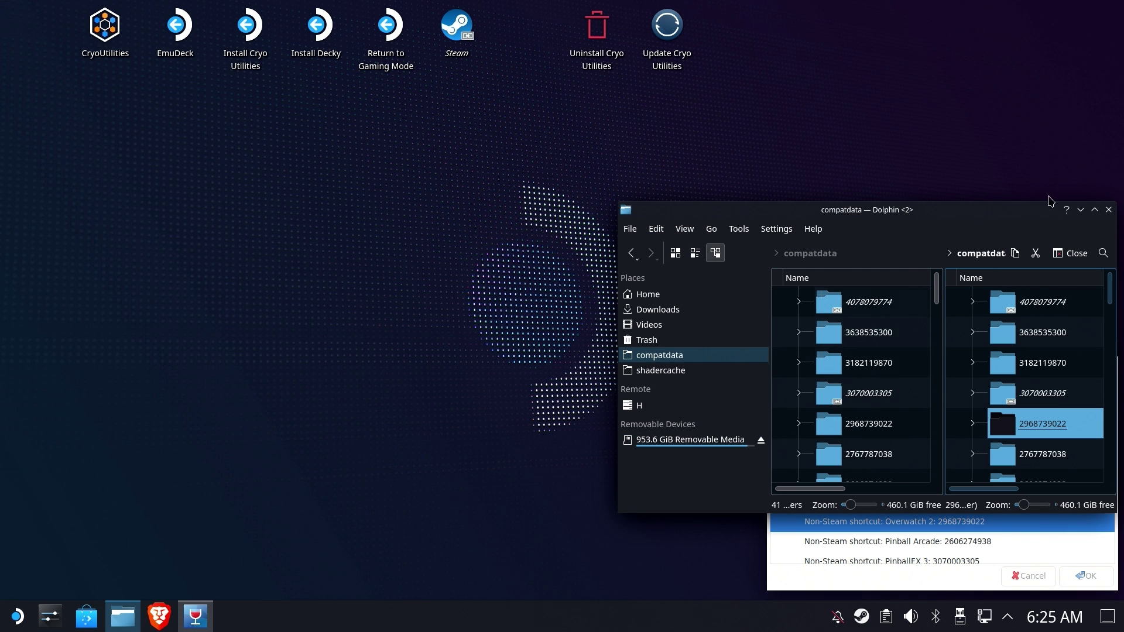
click(1108, 209)
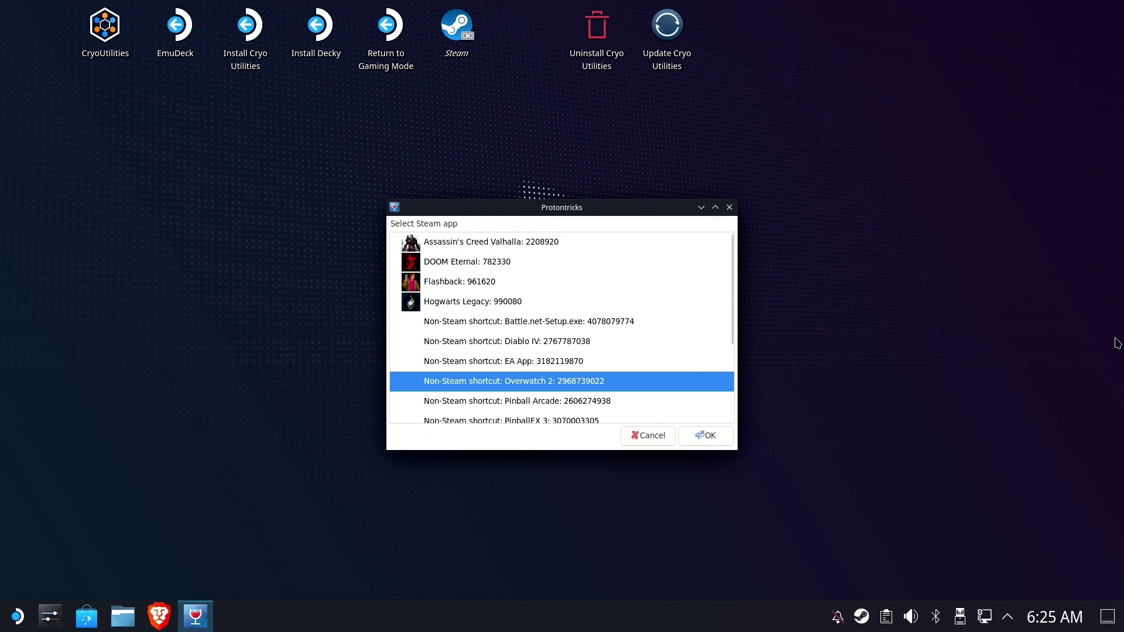
click(730, 207)
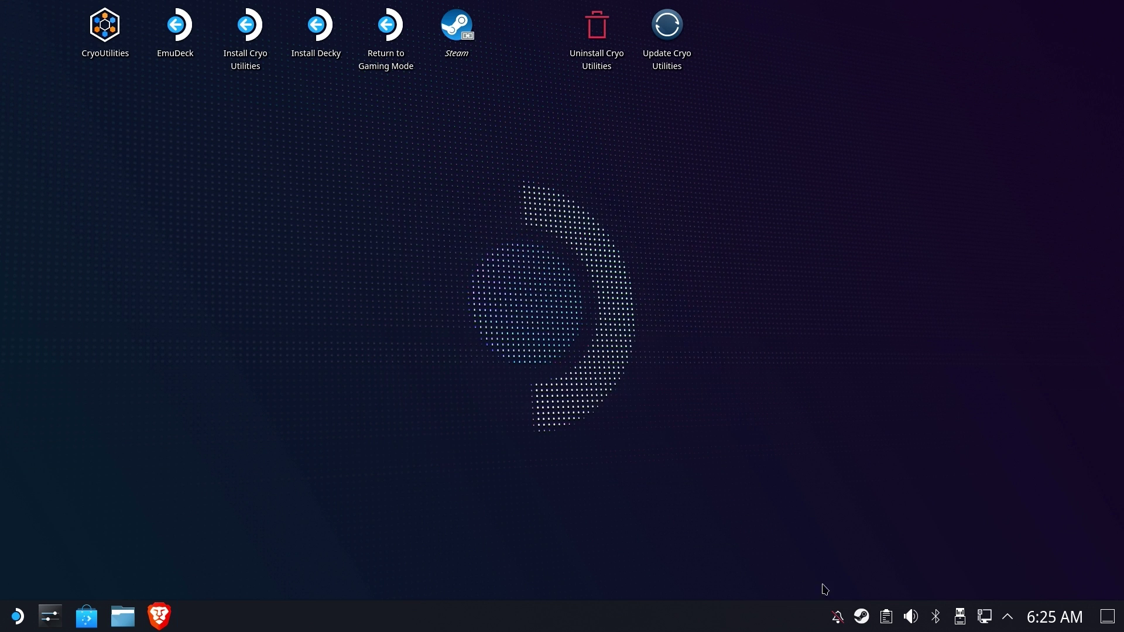
Step: Reopen the Steam library and bring up the properties of Battle.net-Setup.exe
right_click(868, 619)
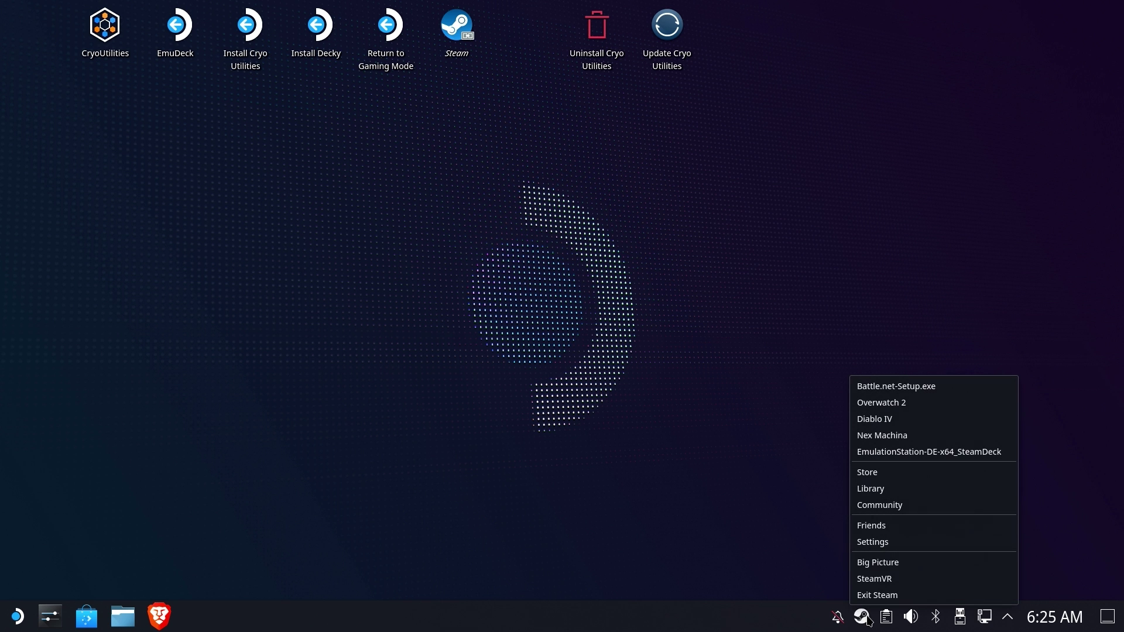
click(932, 495)
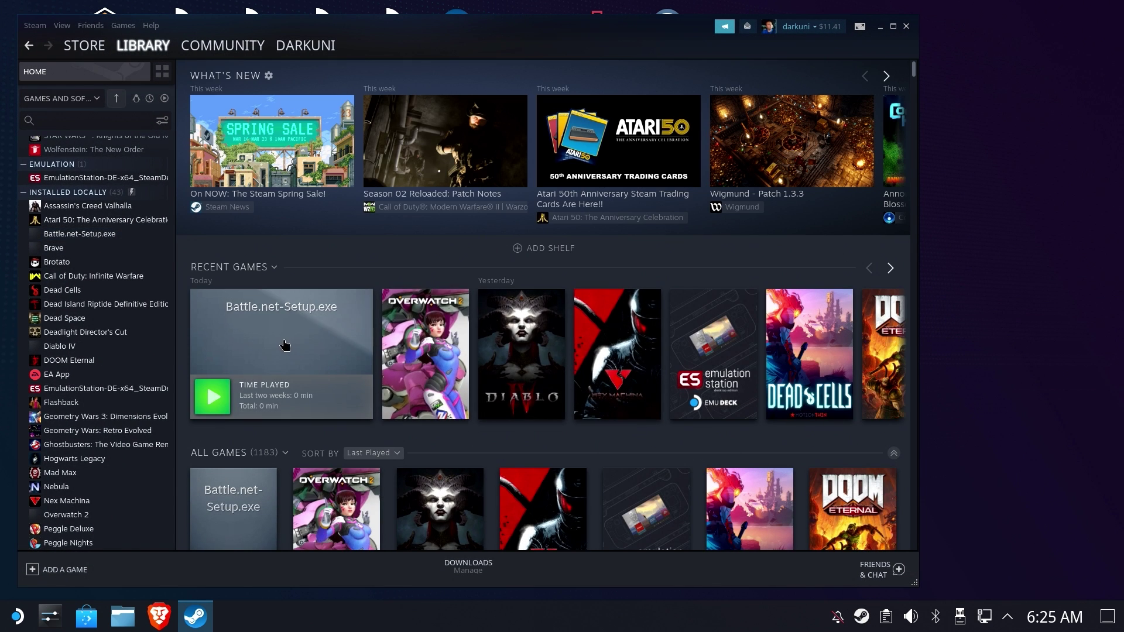
click(284, 346)
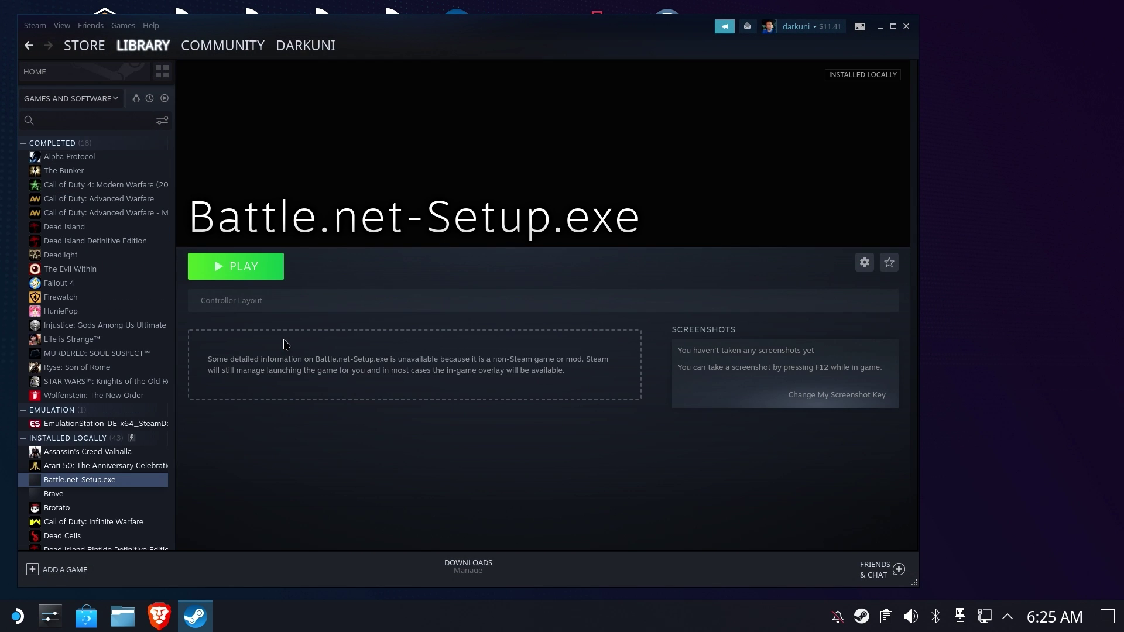
click(859, 264)
click(820, 350)
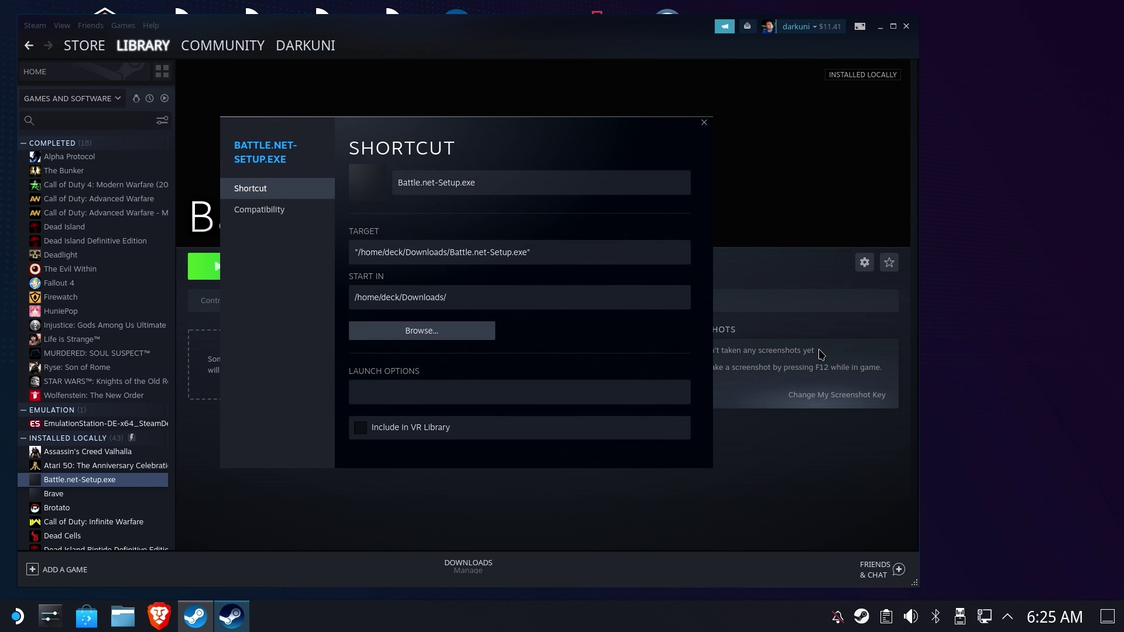
click(440, 334)
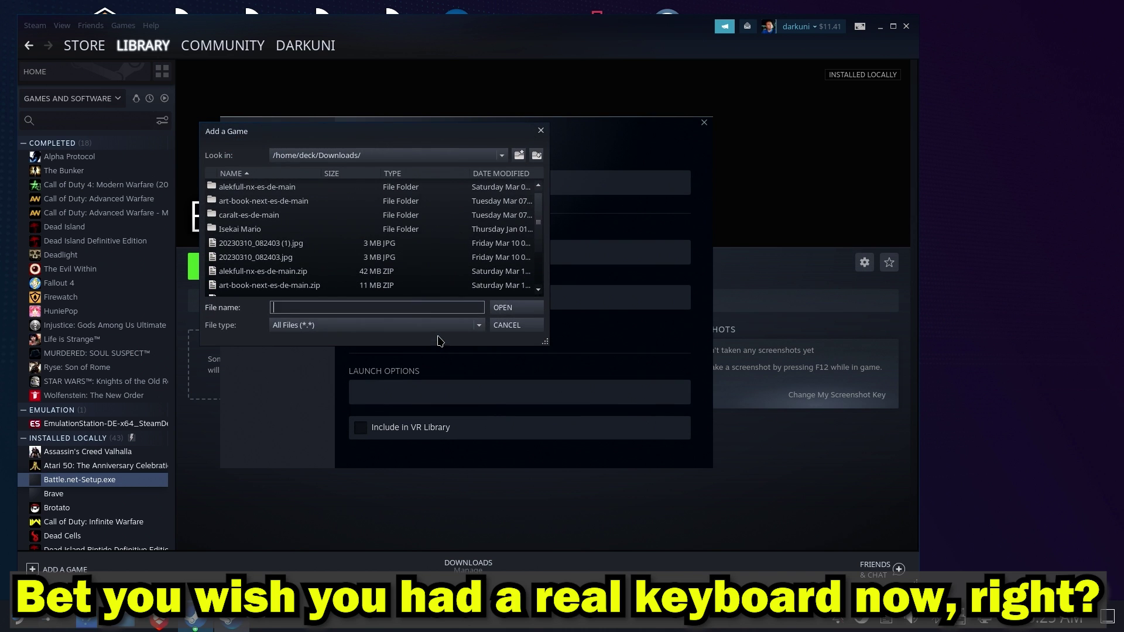
key(ctrl+v)
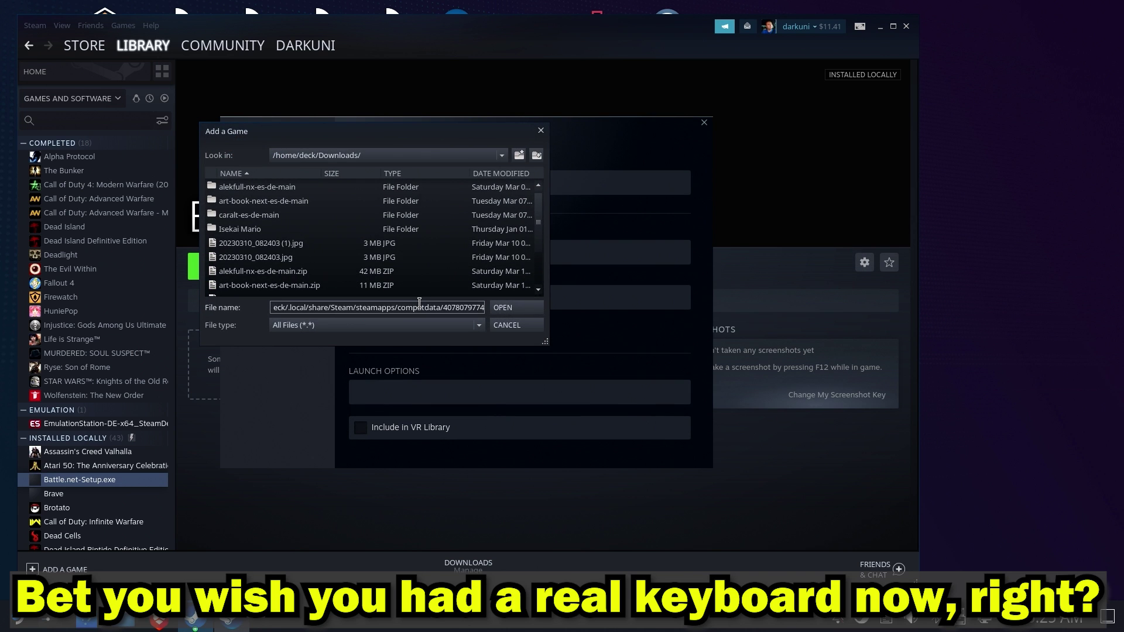
click(511, 308)
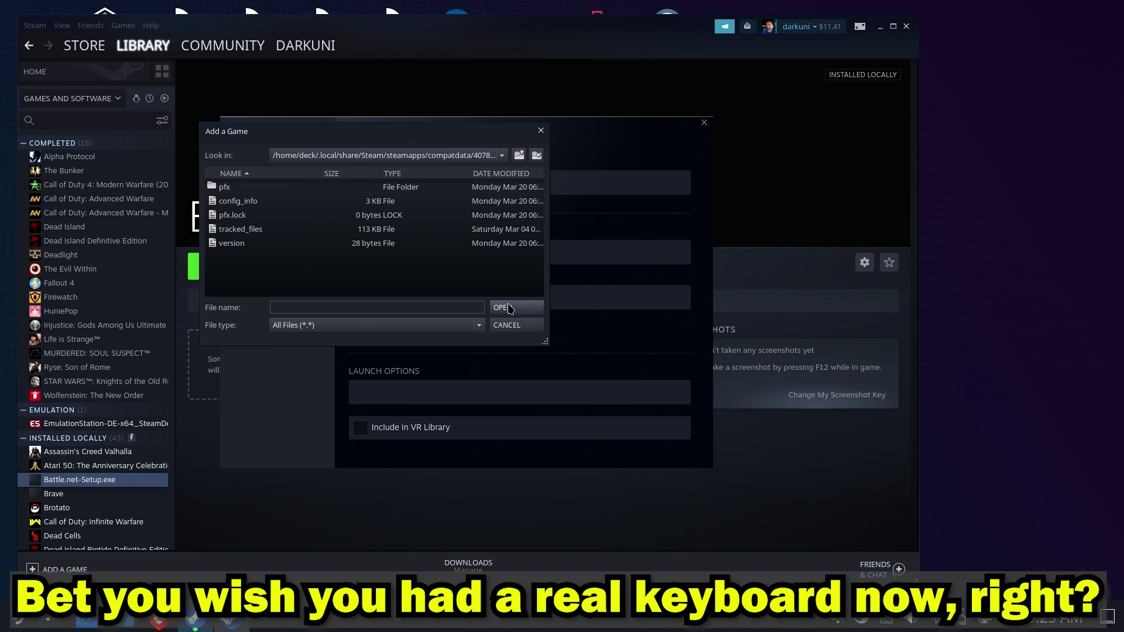
double_click(240, 188)
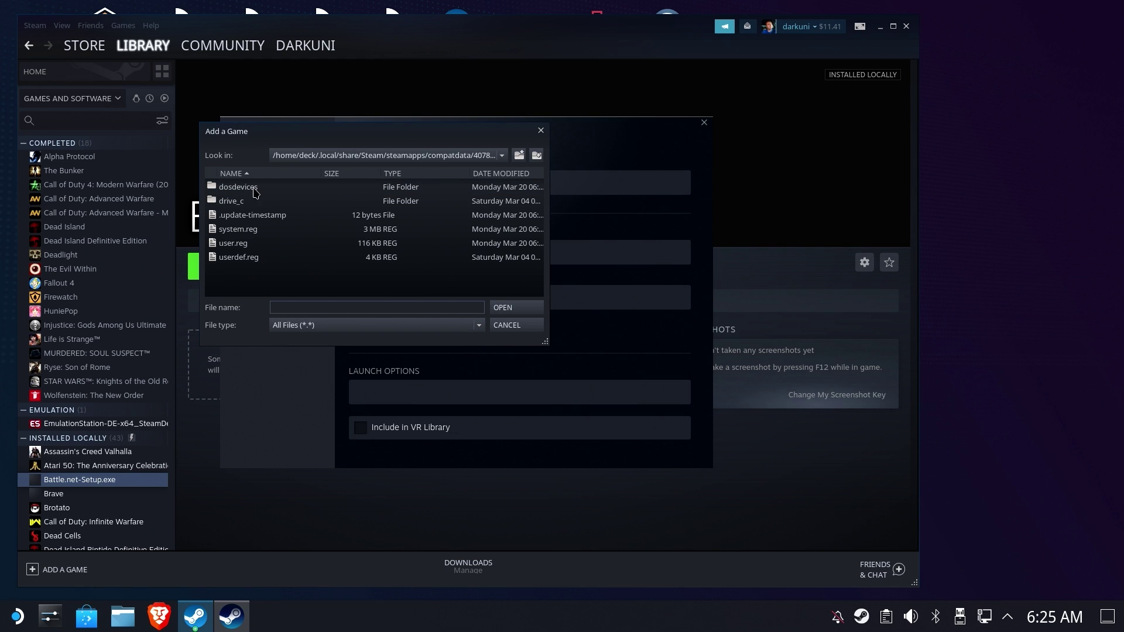
double_click(240, 201)
click(256, 204)
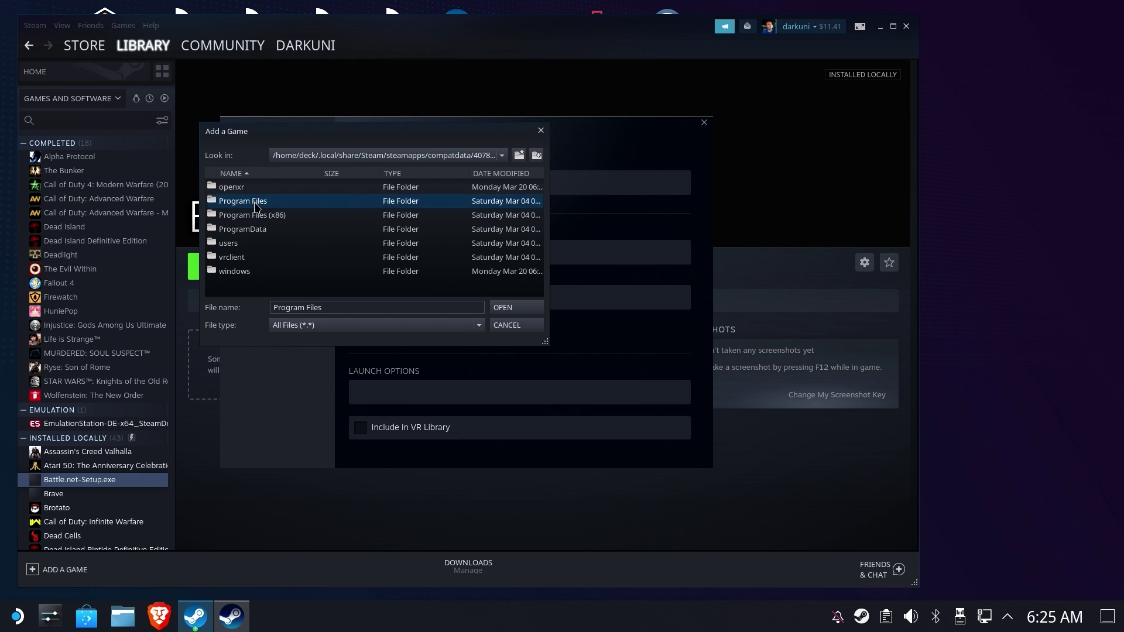
double_click(258, 216)
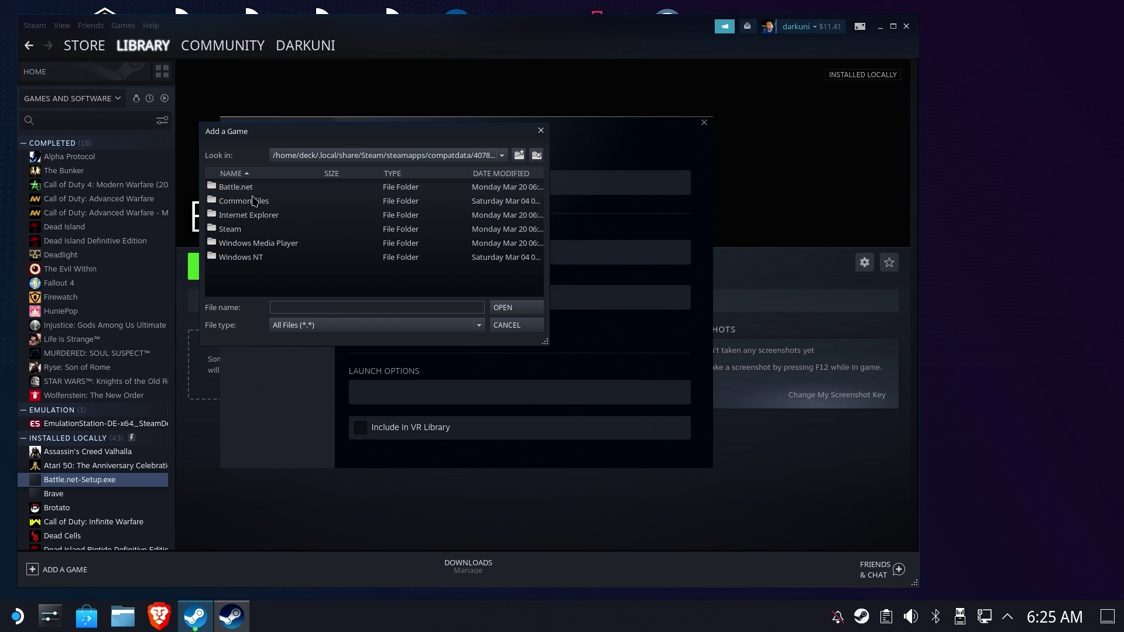
double_click(250, 187)
double_click(278, 245)
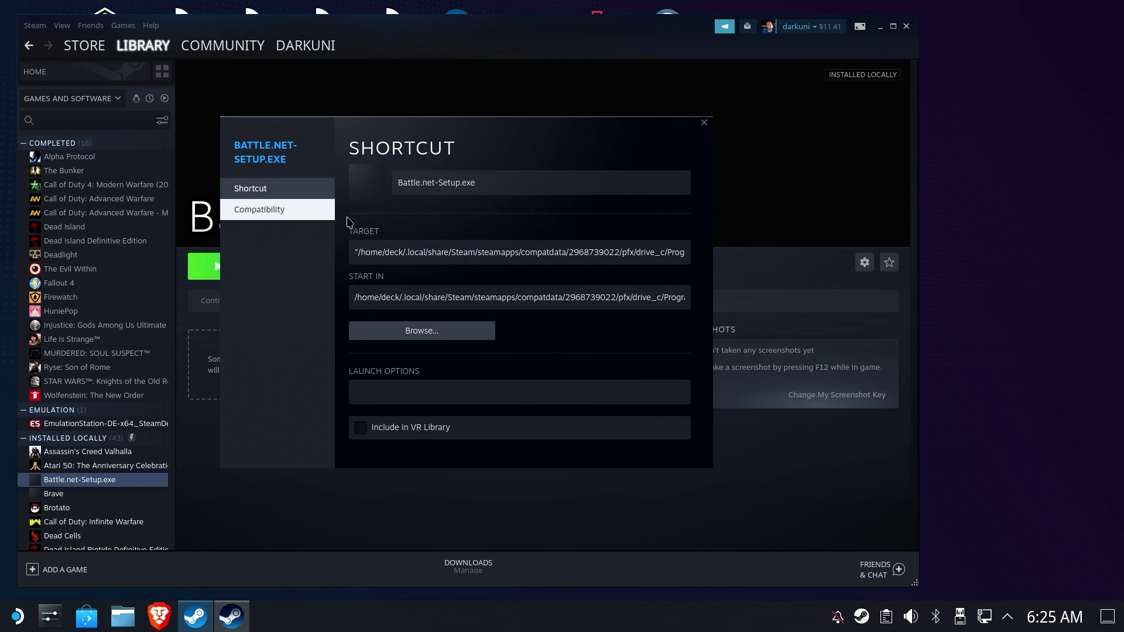
click(296, 212)
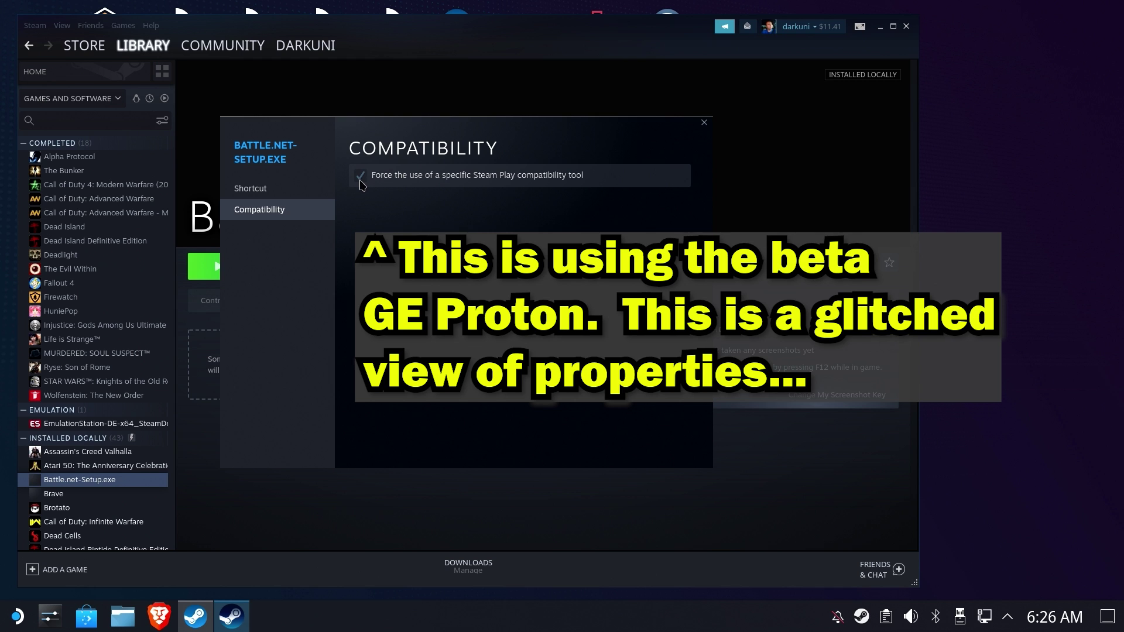
click(703, 124)
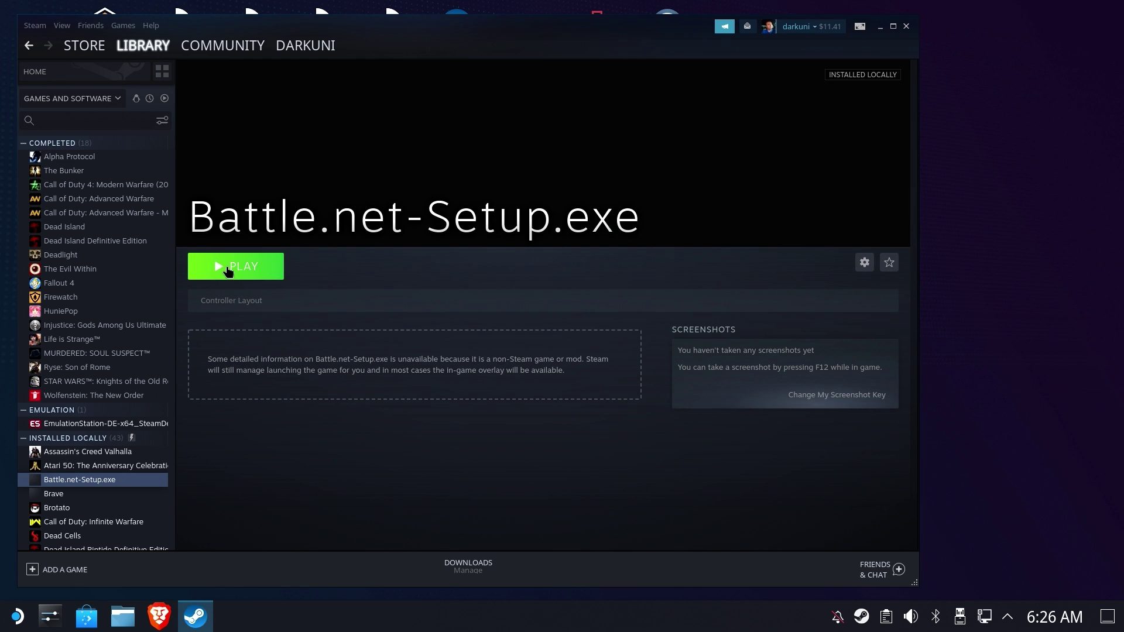
Step: Launch the Battle.net-Setup.exe shortcut, check the Diablo IV Beta page in Battle.net, and exit Battle.net
click(227, 266)
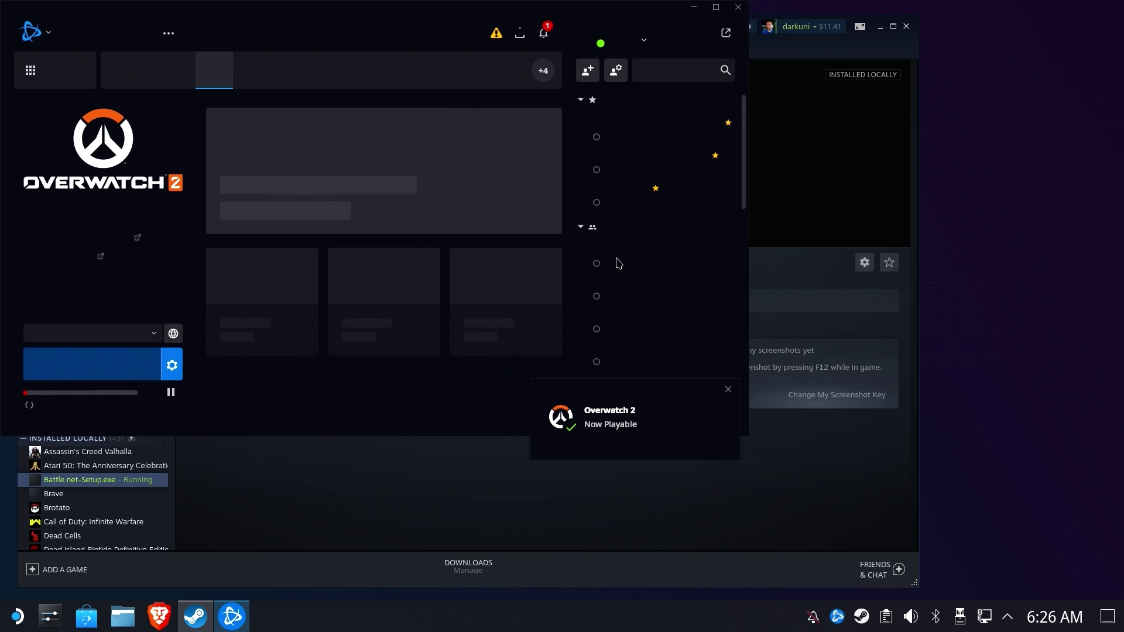
mouse_move(618, 263)
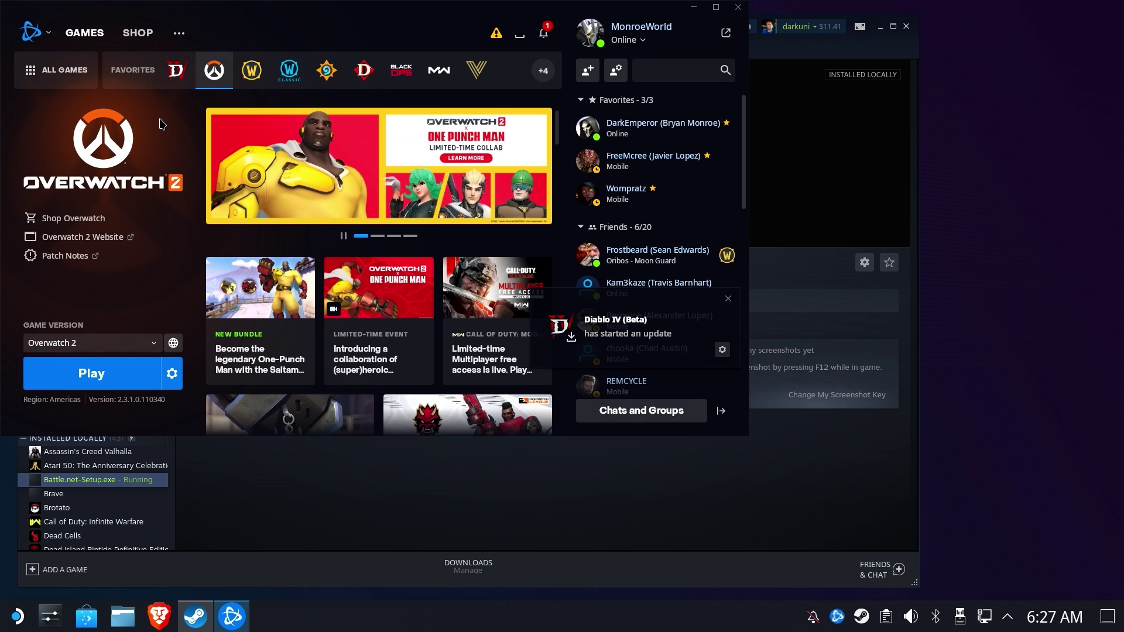
click(185, 73)
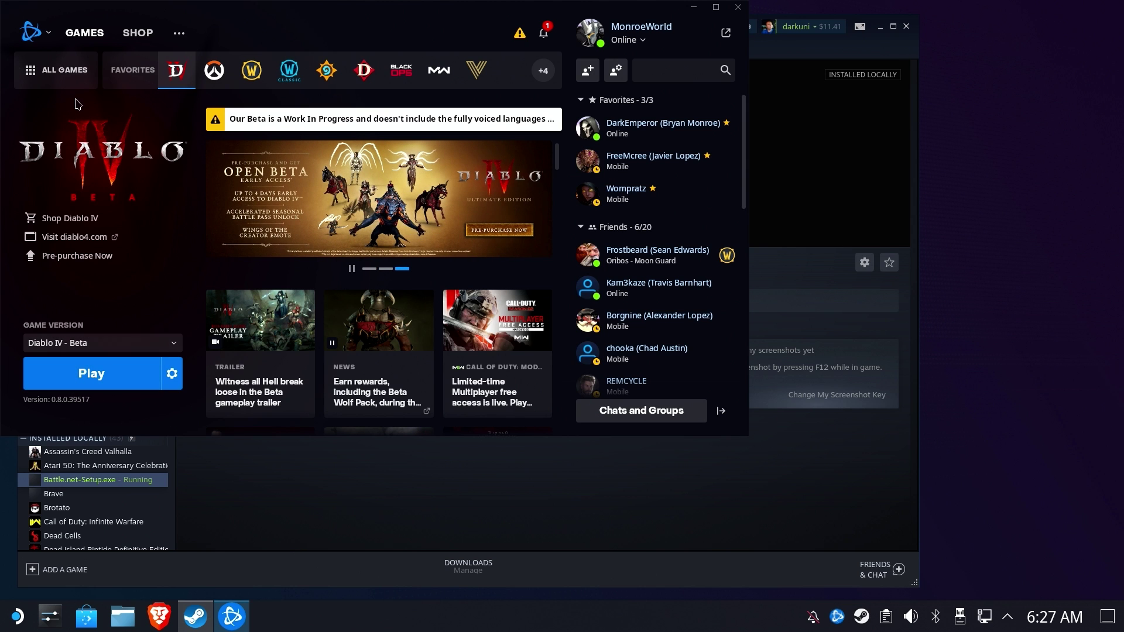
click(41, 34)
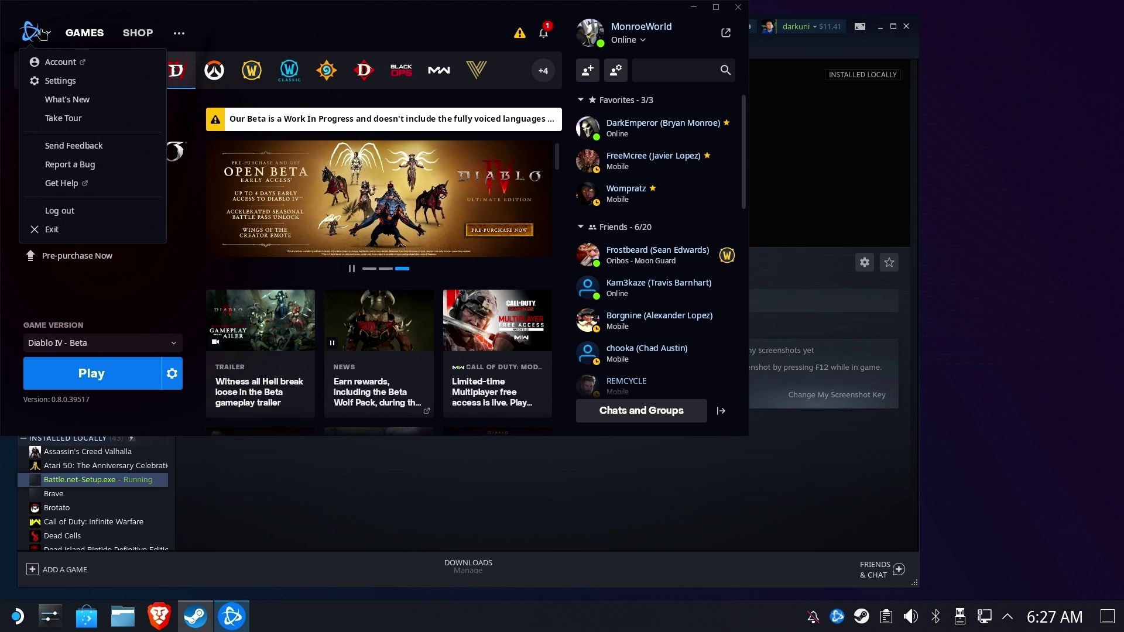
click(59, 231)
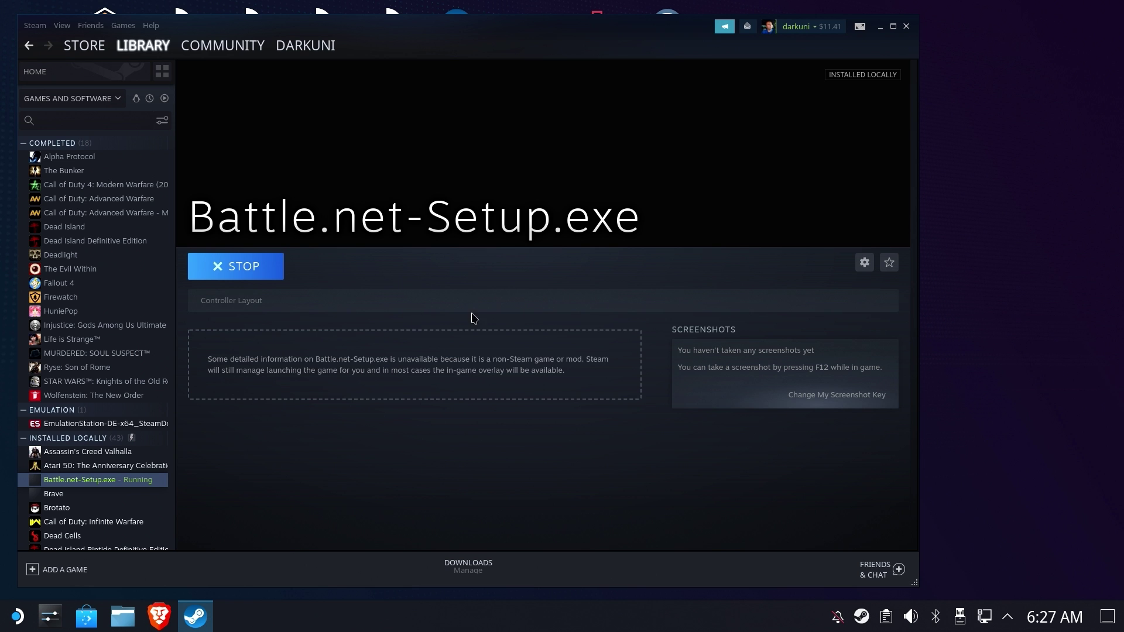
Step: Rename the Battle.net-Setup.exe shortcut to "Diablo IV - Beta (Shared)" in its properties
click(864, 263)
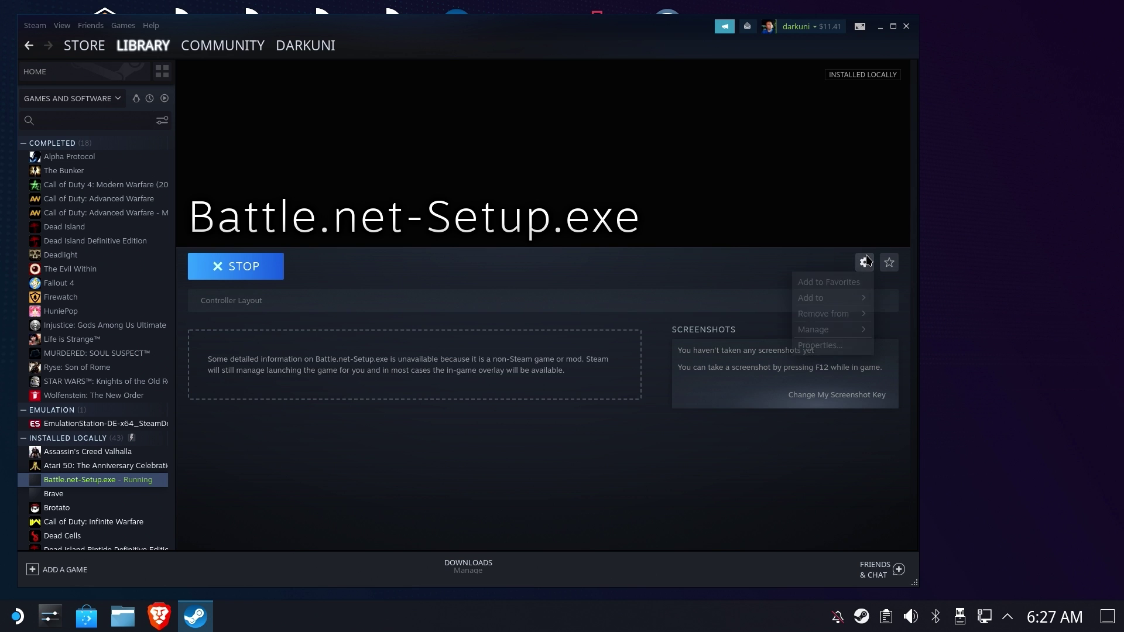
click(814, 346)
triple_click(494, 183)
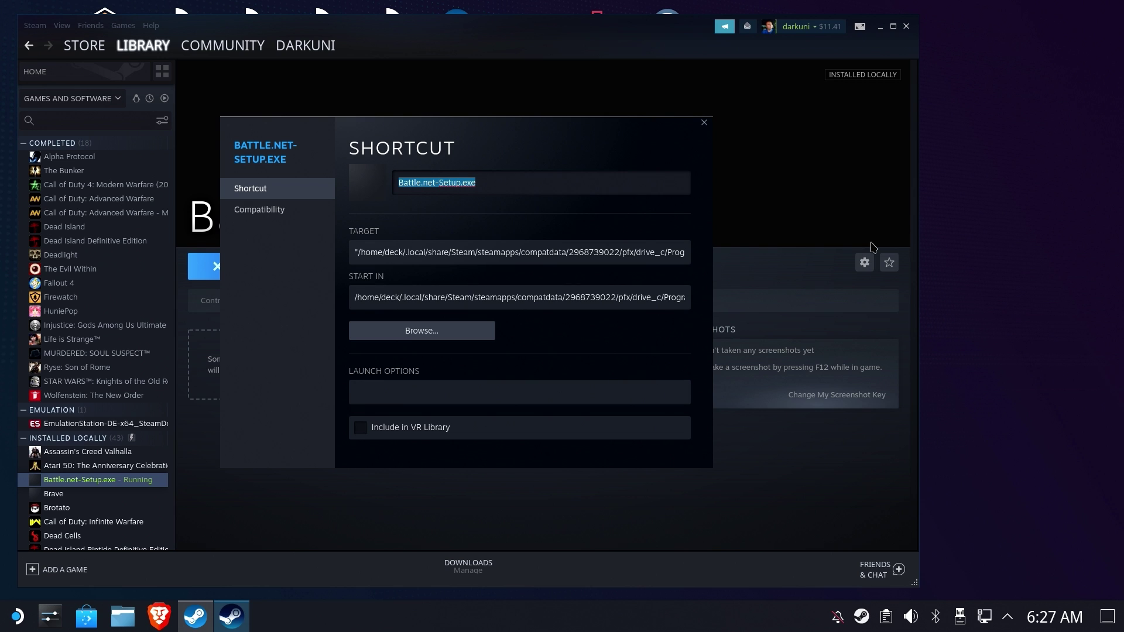
text(Diable)
text( IV)
key(BackSpace)
key(BackSpace)
key(BackSpace)
key(BackSpace)
key(BackSpace)
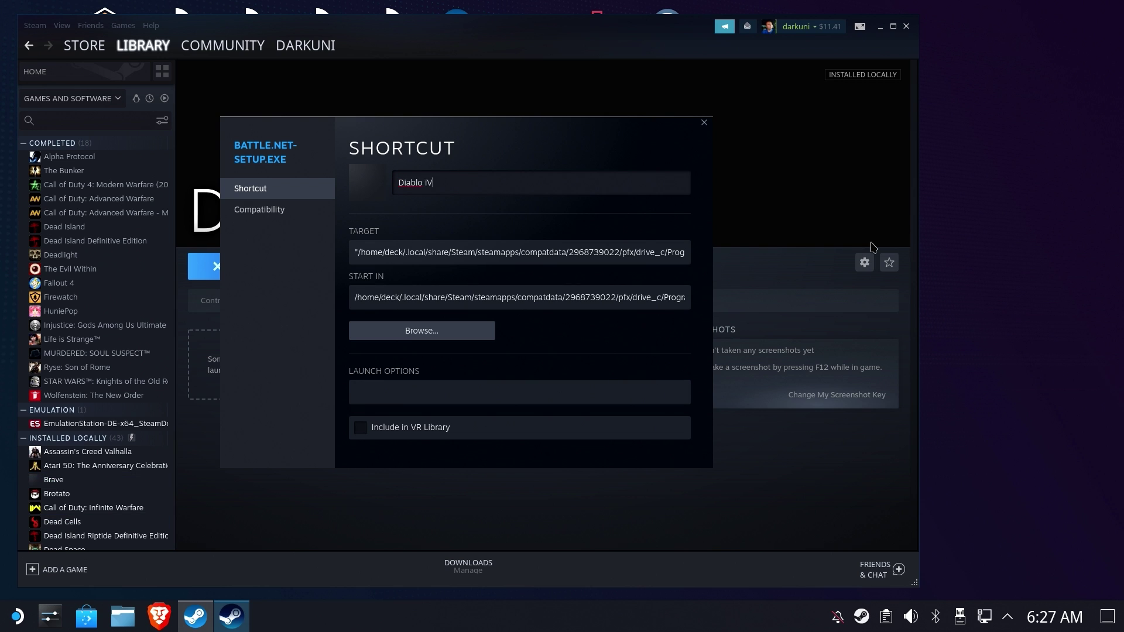
key(BackSpace)
key(BackSpace)
text(IV - Beta)
text( (Shar)
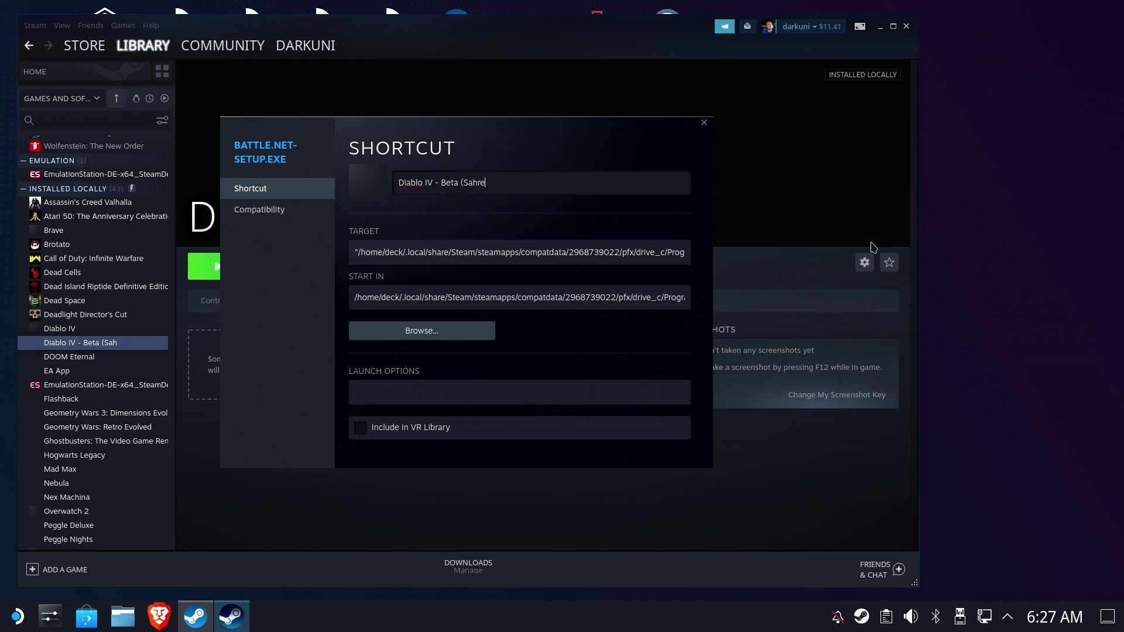
text(ed))
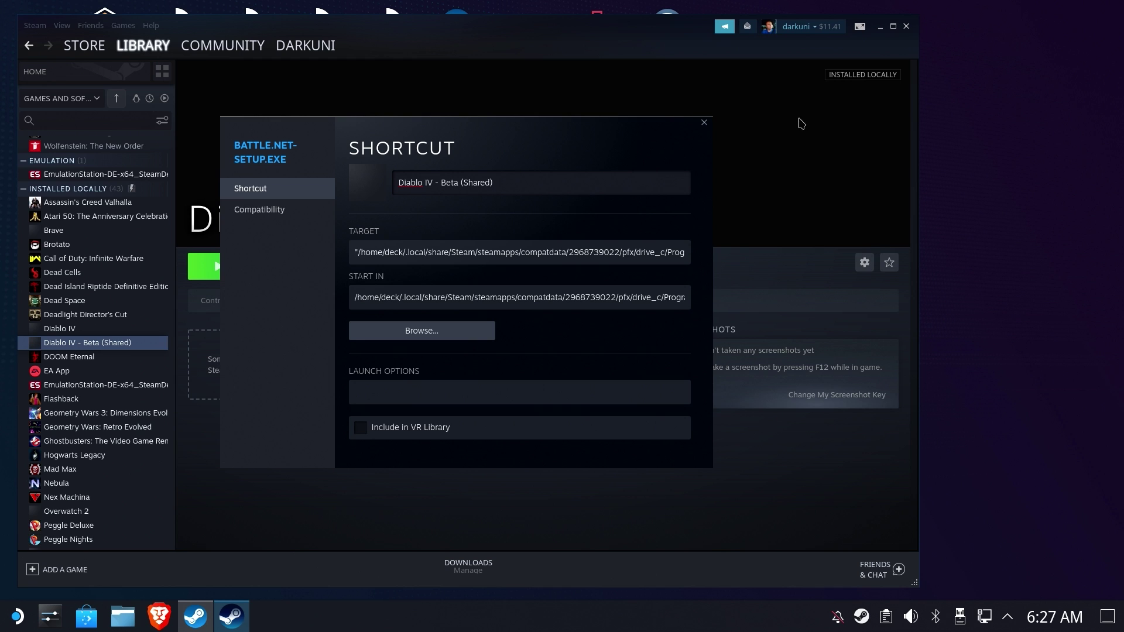
click(704, 122)
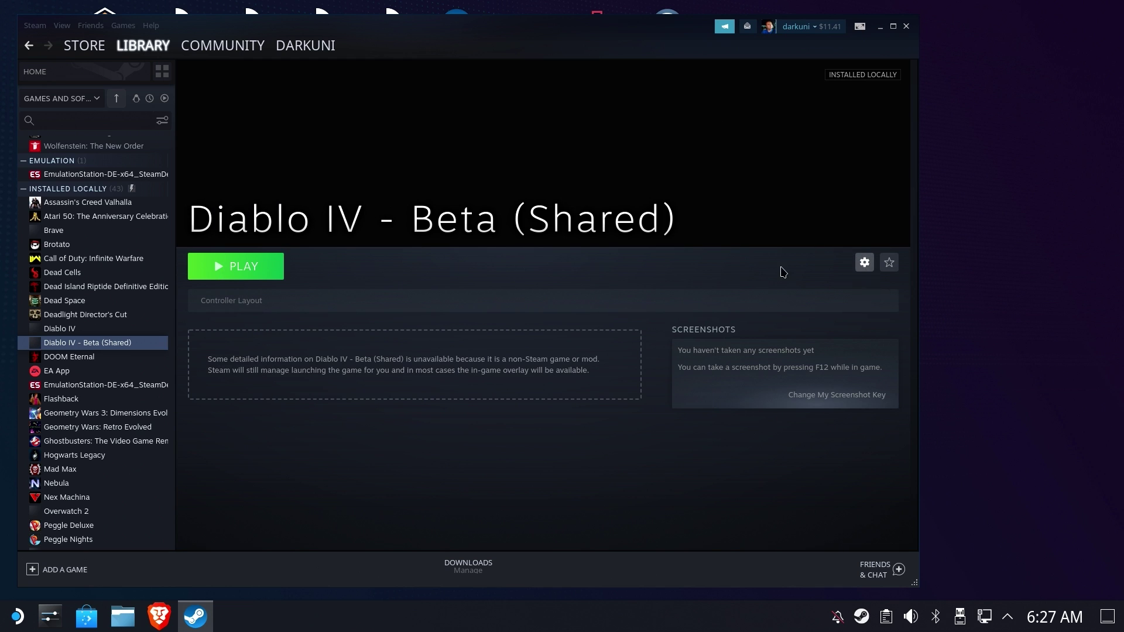
Step: Launch Overwatch 2 from the Steam library, check its page in Battle.net, and exit Battle.net
scroll(93, 292, down, 4)
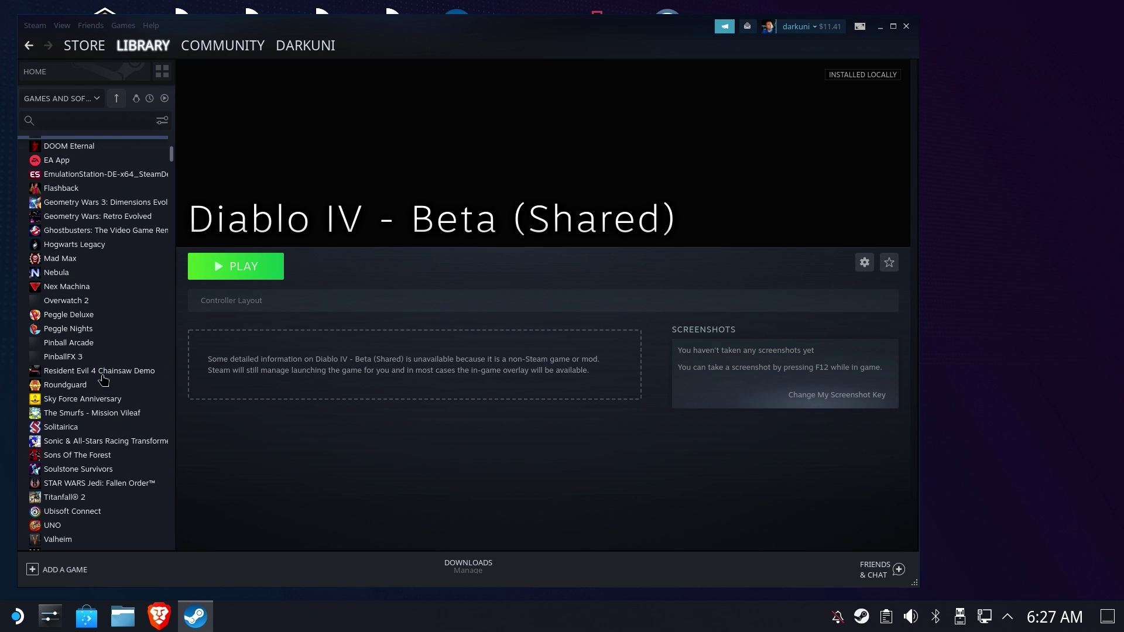
click(94, 301)
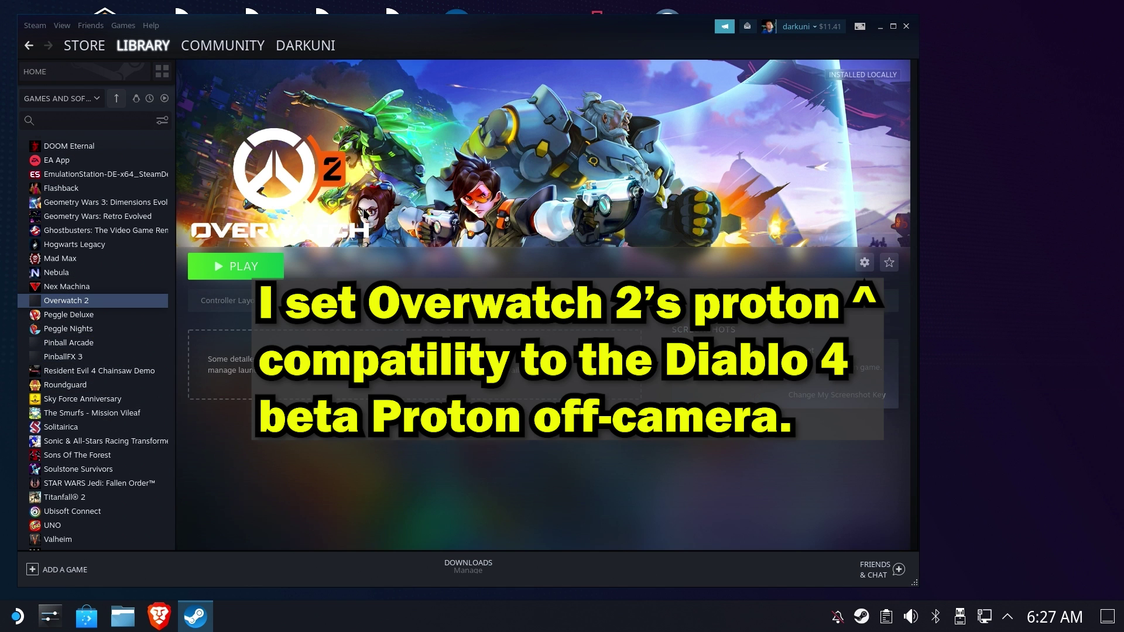
click(237, 269)
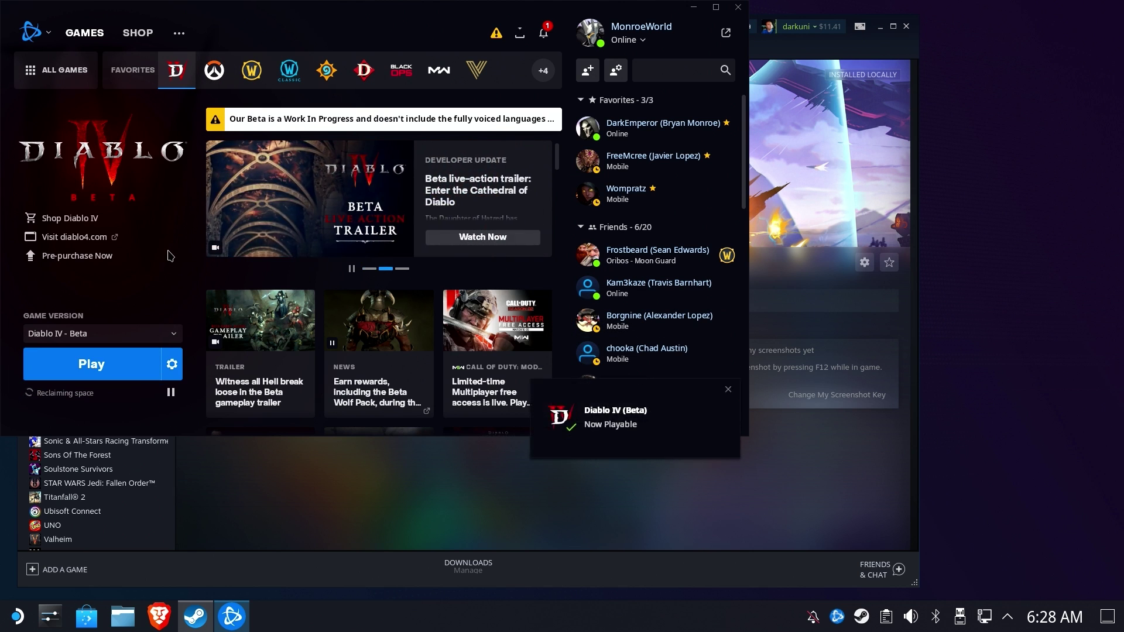
click(213, 70)
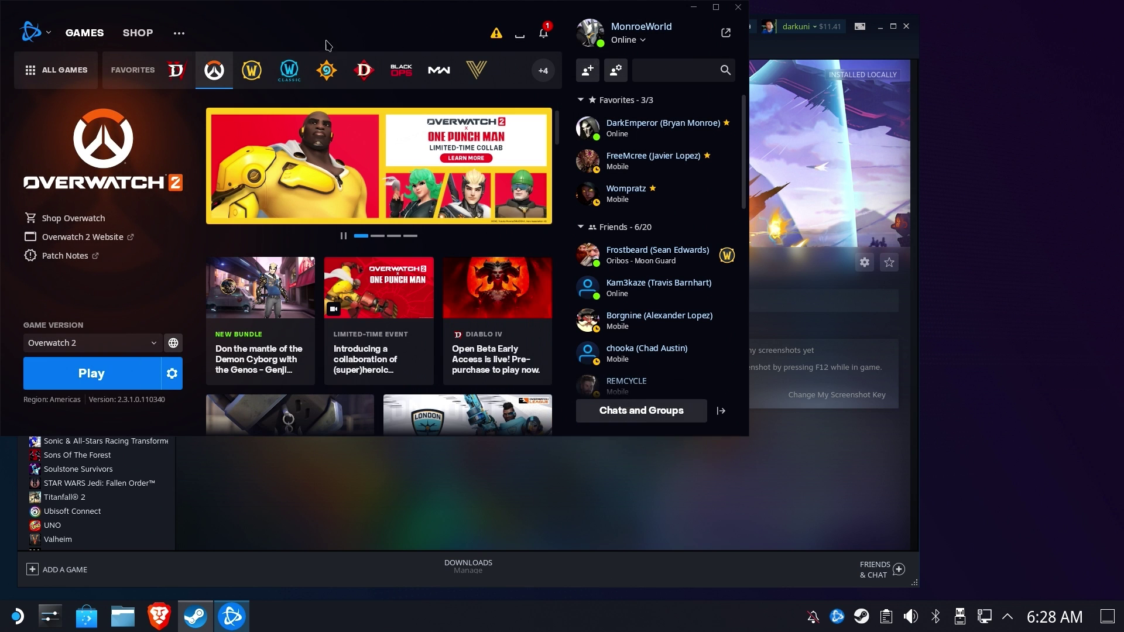
click(30, 32)
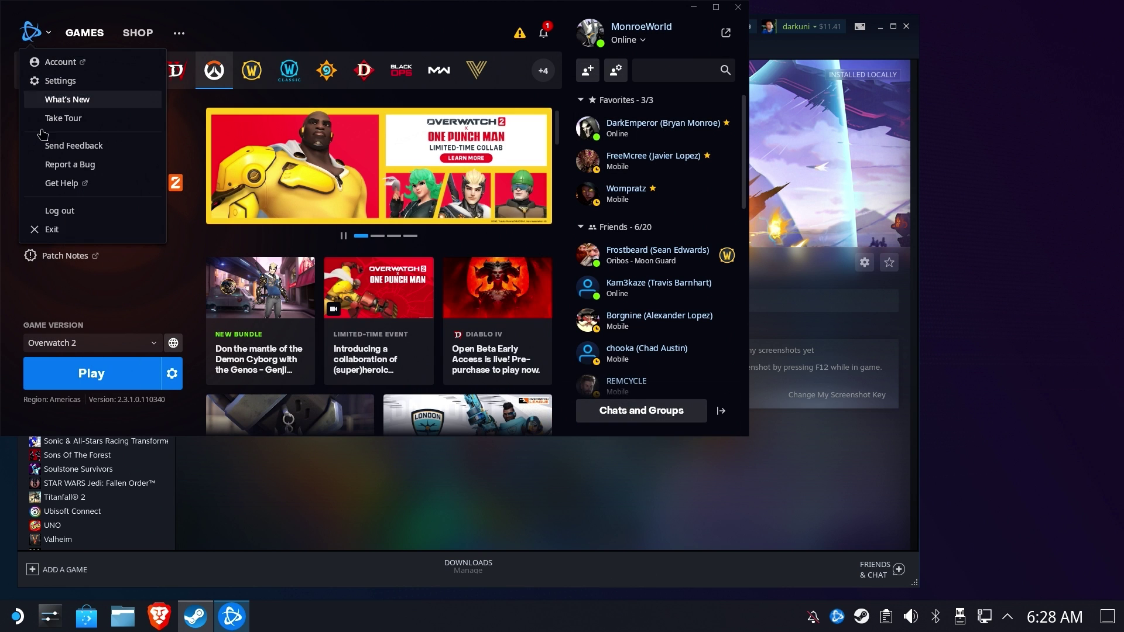
click(51, 230)
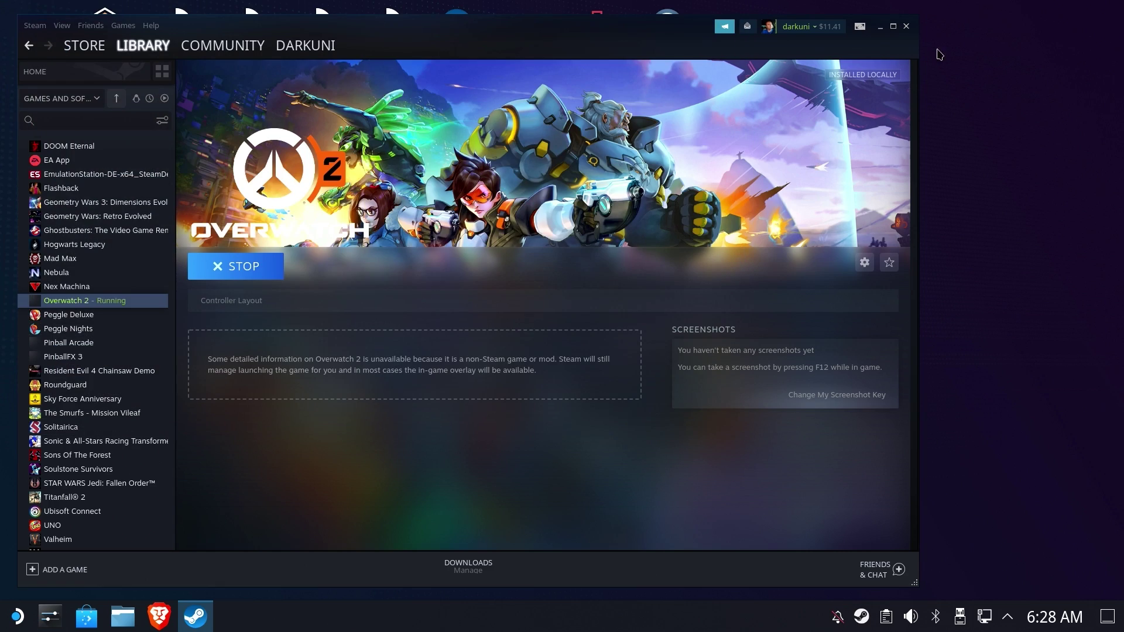
Step: Close the Steam window, launch Diablo IV - Beta (Shared) in Gaming Mode, and start Diablo IV - Beta from Battle.net
click(906, 27)
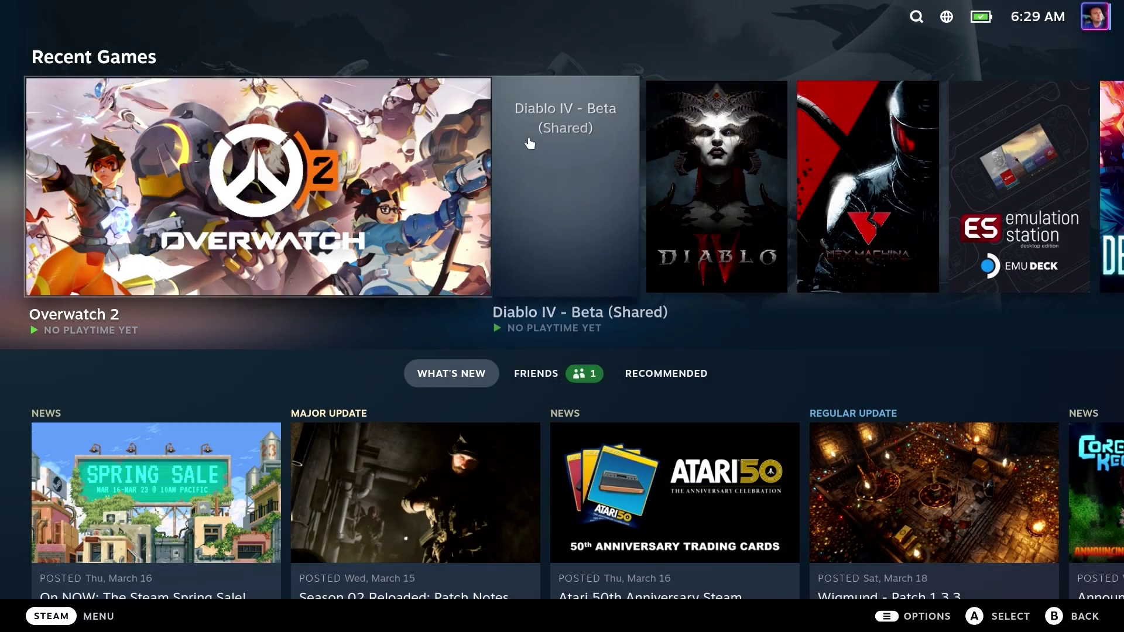
click(381, 187)
key(Return)
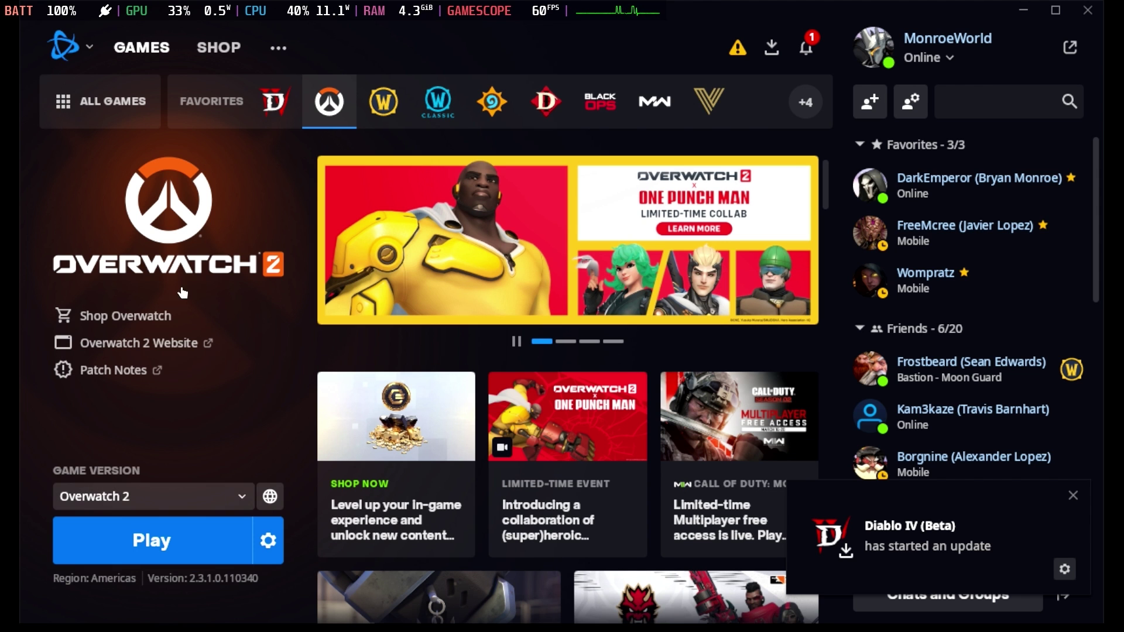
click(273, 105)
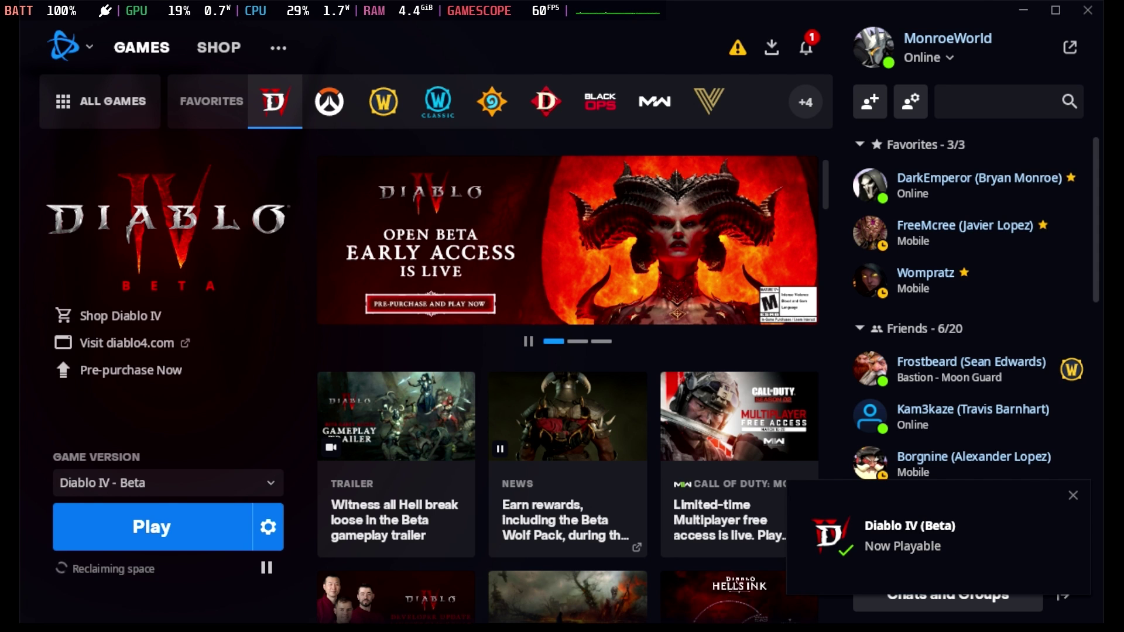
click(143, 524)
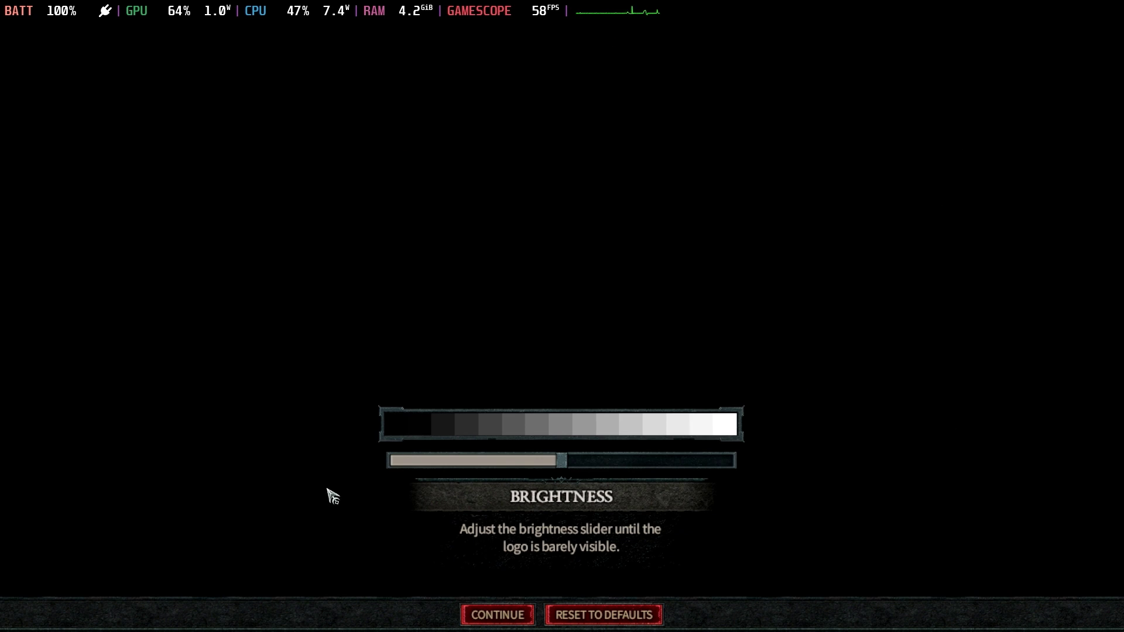
Step: Raise the brightness and font scale in Diablo IV's initial setup, keeping the other options, and start the game, skipping the cutscene
drag(564, 466, 645, 467)
click(523, 615)
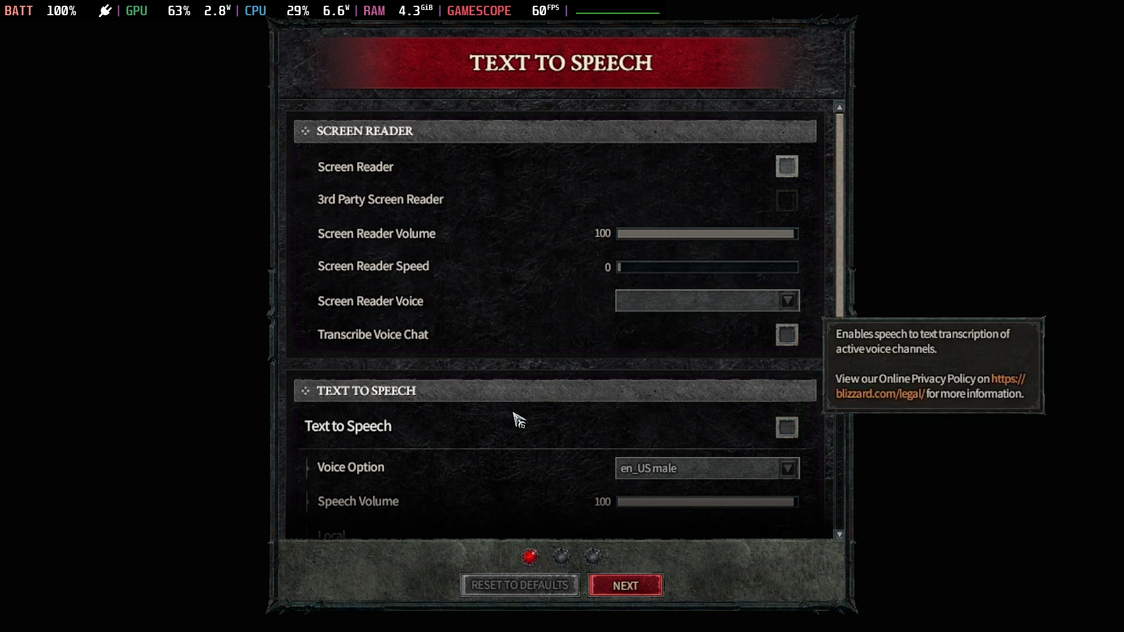
click(600, 586)
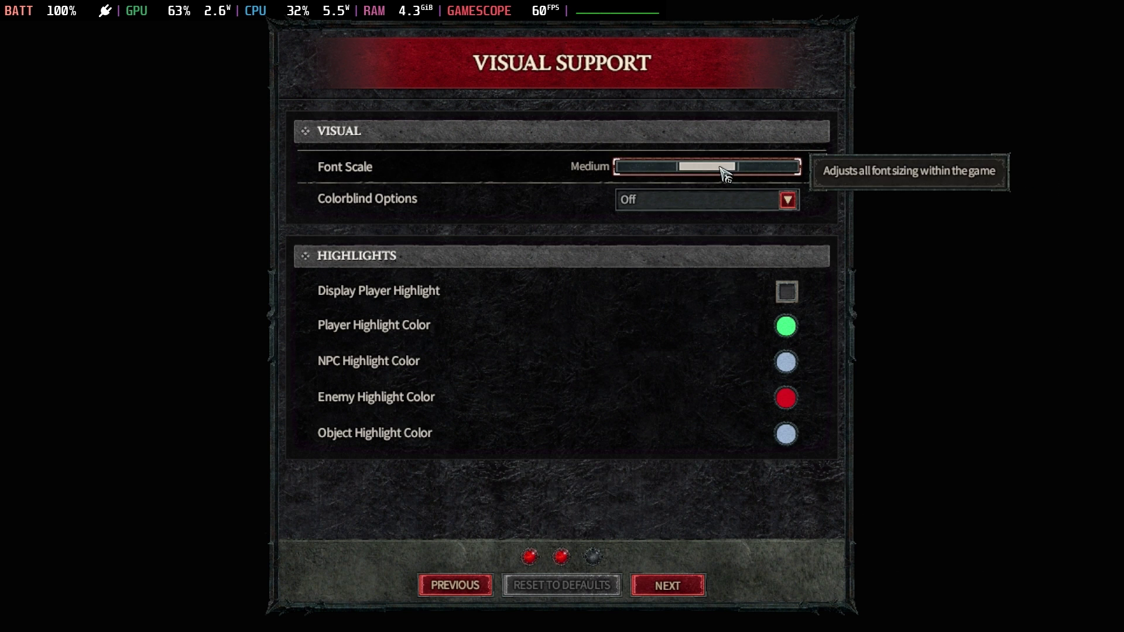
drag(722, 171, 849, 177)
click(679, 585)
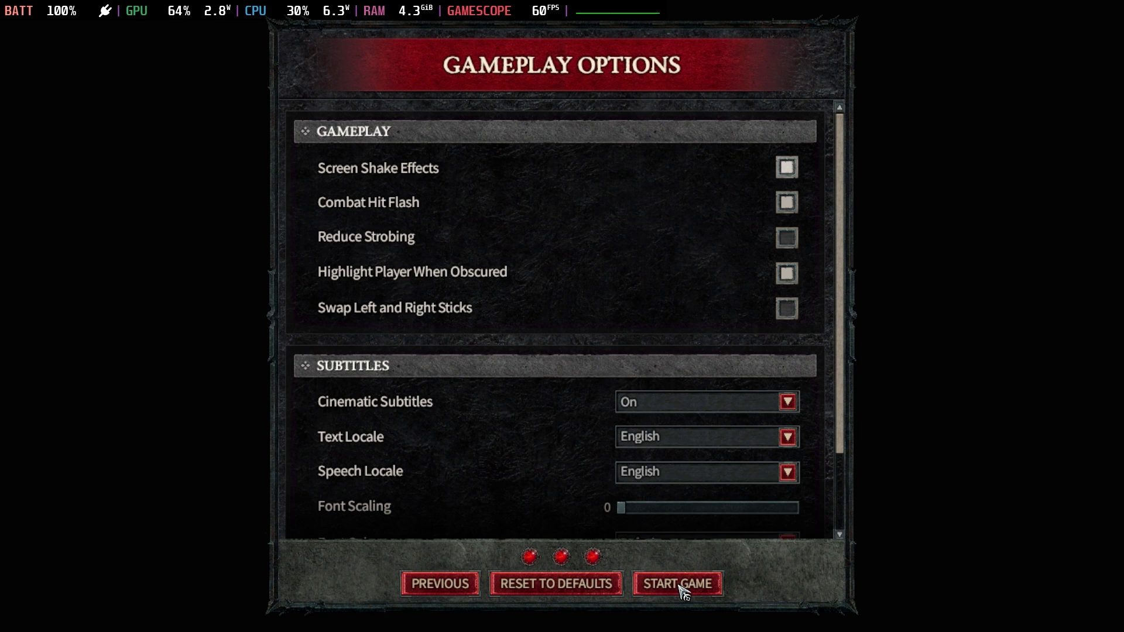
click(679, 584)
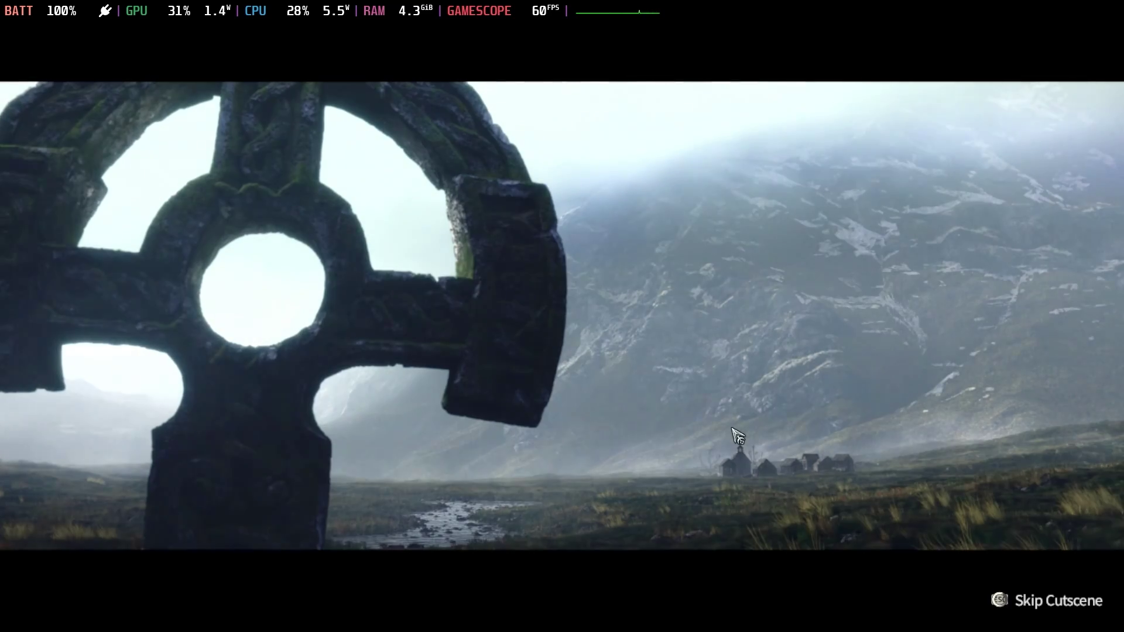
key(Escape)
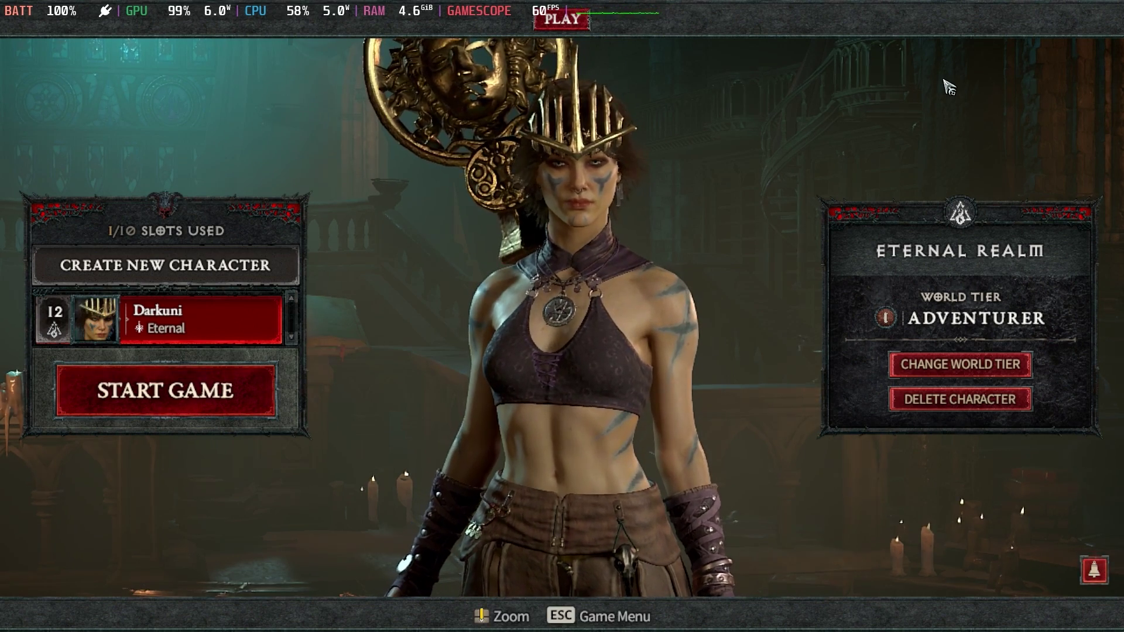
Step: Exit the running Diablo IV - Beta (Shared) game through the Steam overlay
key(super)
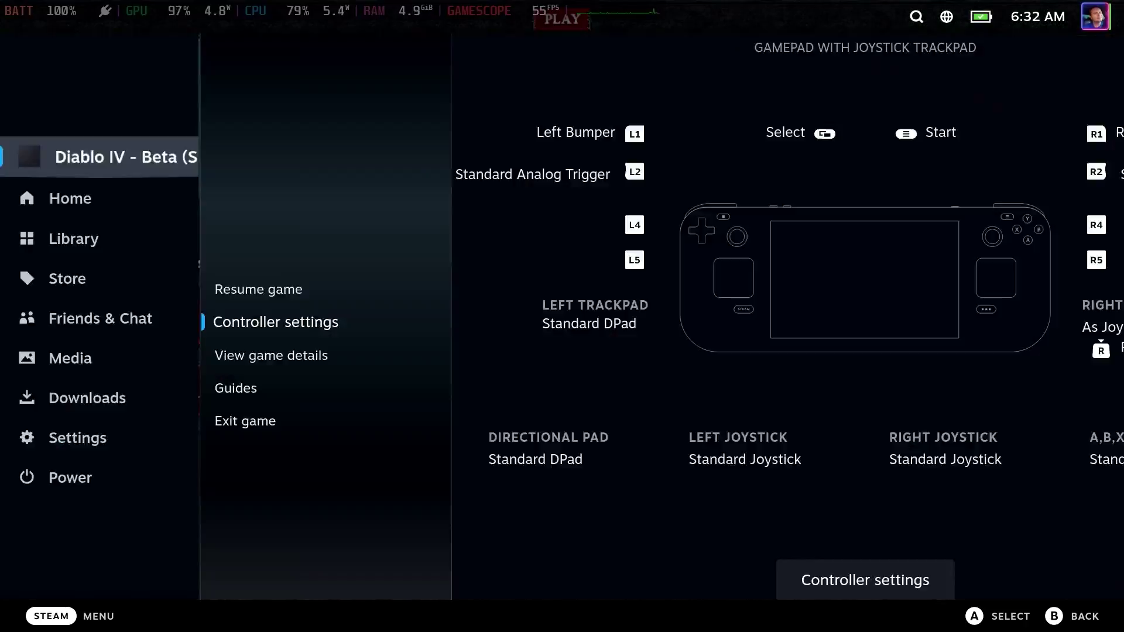
key(Down)
key(Down)
key(Down)
key(Down)
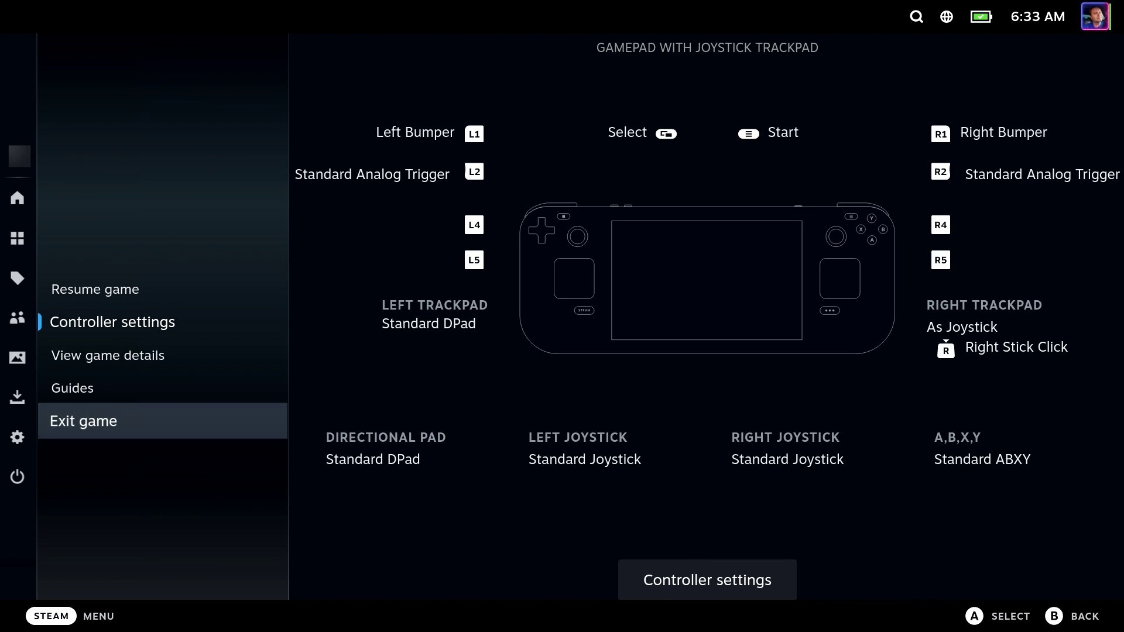
key(Return)
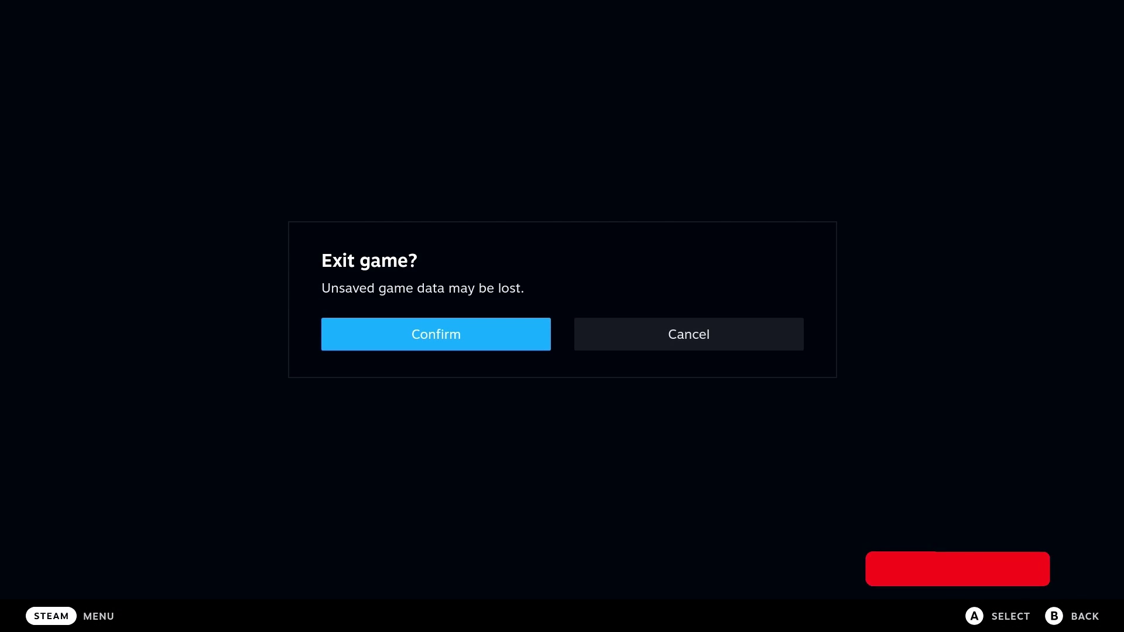